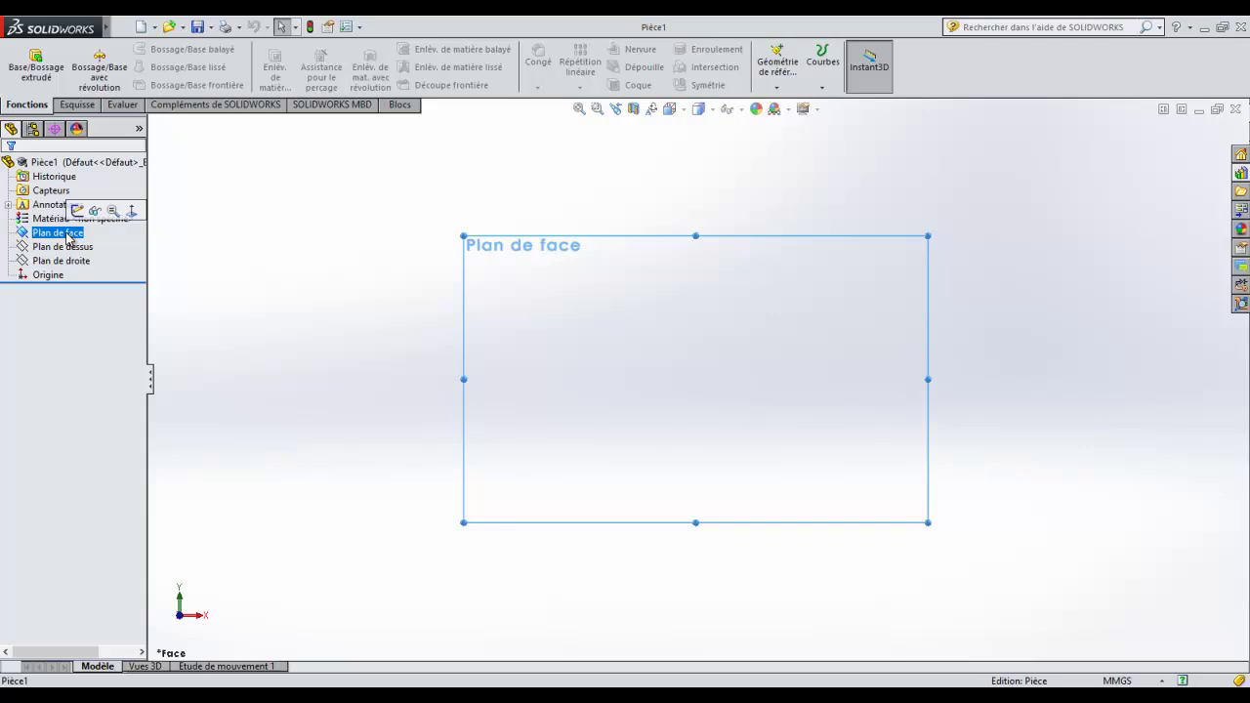
Step: Sketch a corner rectangle about 59 mm wide and 51 mm high on Plan de face, starting at the origin
{"action": "left_click", "coordinate": [76, 104]}
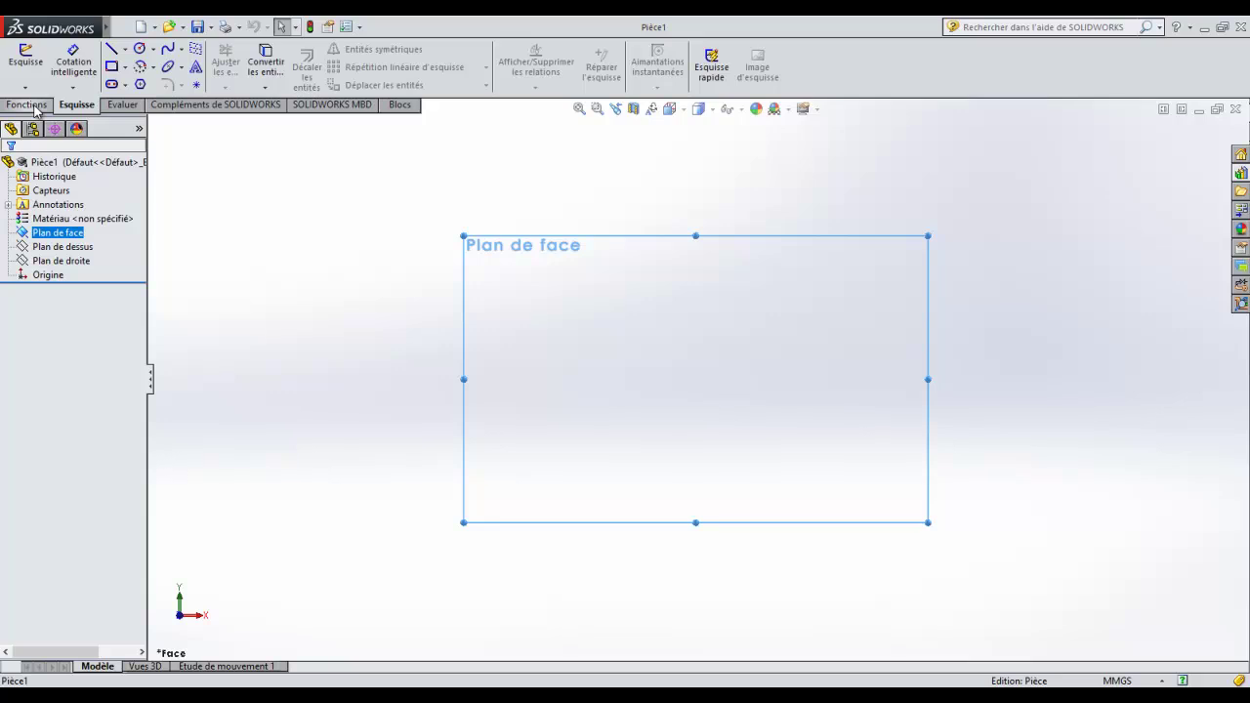
{"action": "left_click", "coordinate": [27, 104]}
{"action": "left_click", "coordinate": [77, 104]}
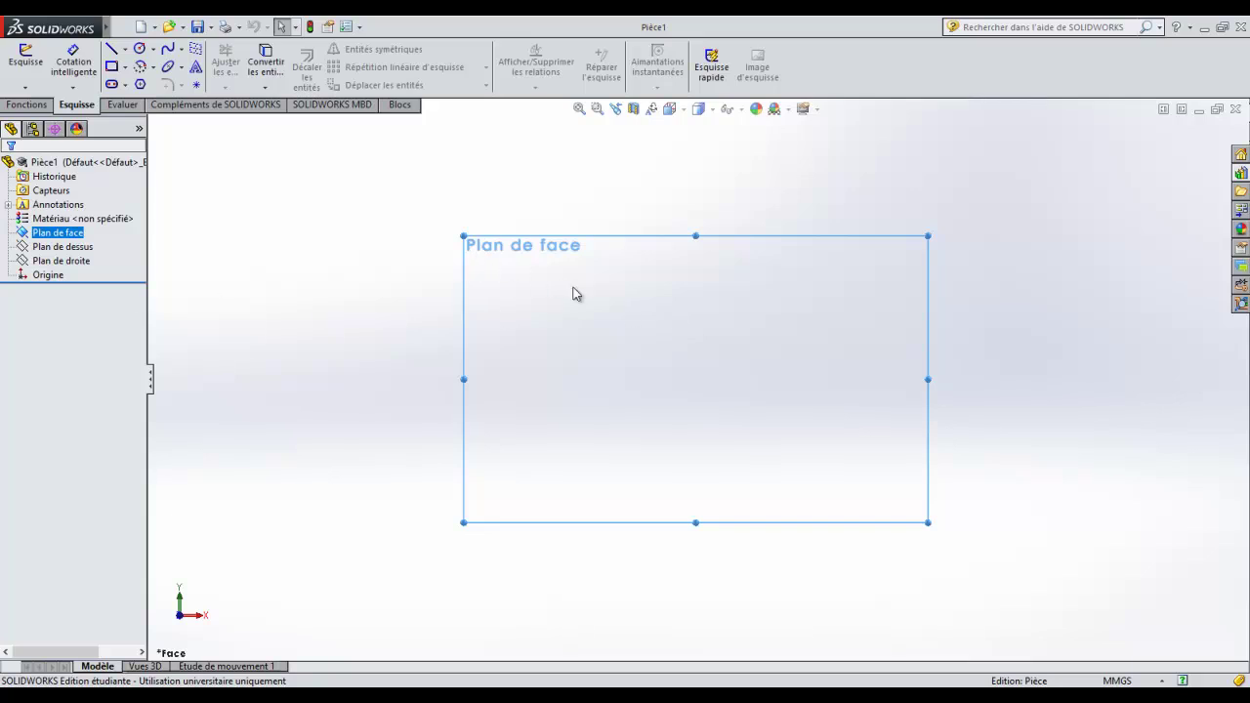
{"action": "left_click", "coordinate": [111, 66]}
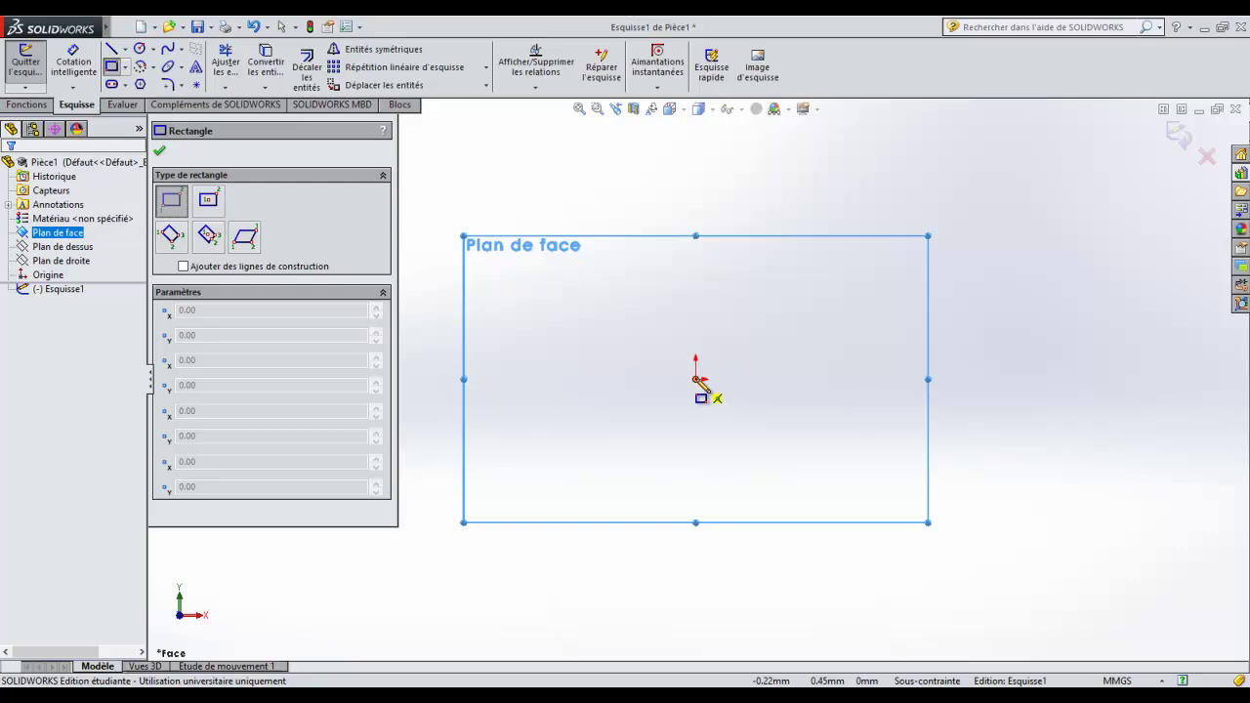
{"action": "left_click", "coordinate": [696, 379]}
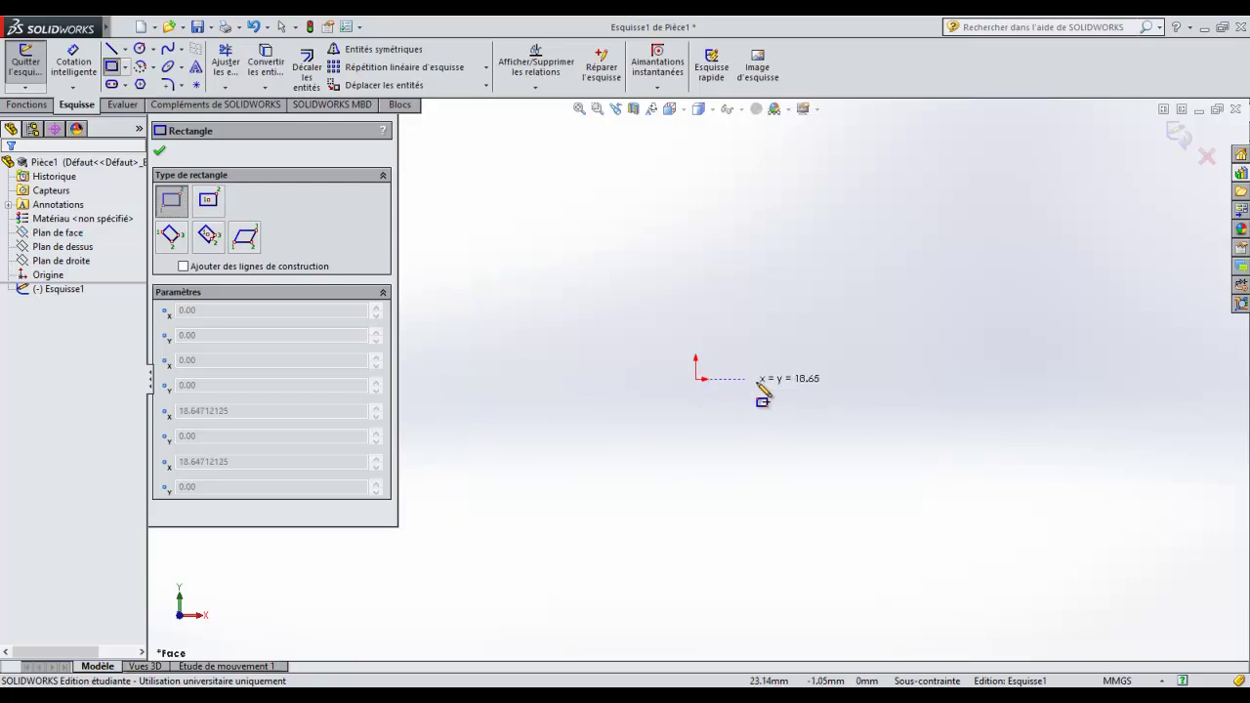
{"action": "left_click", "coordinate": [851, 247]}
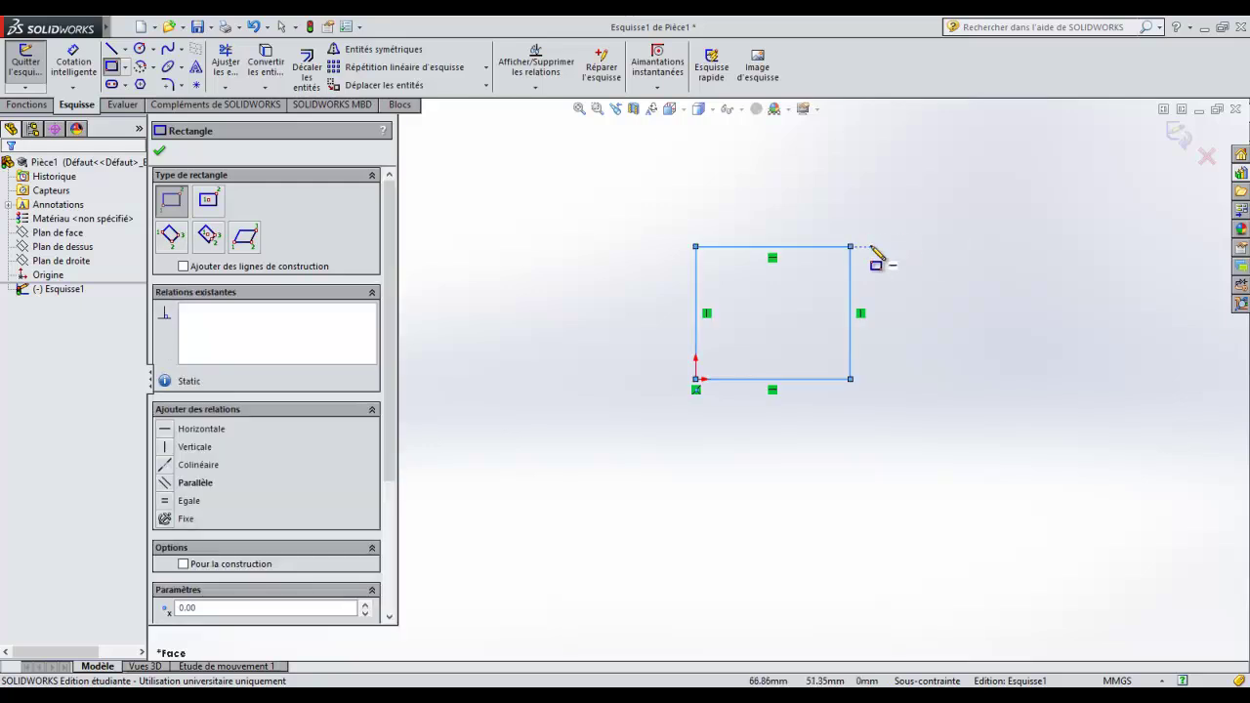
Step: Dimension the rectangle's top edge with Cotation intelligente and set its length to 50 mm
{"action": "left_click", "coordinate": [74, 77]}
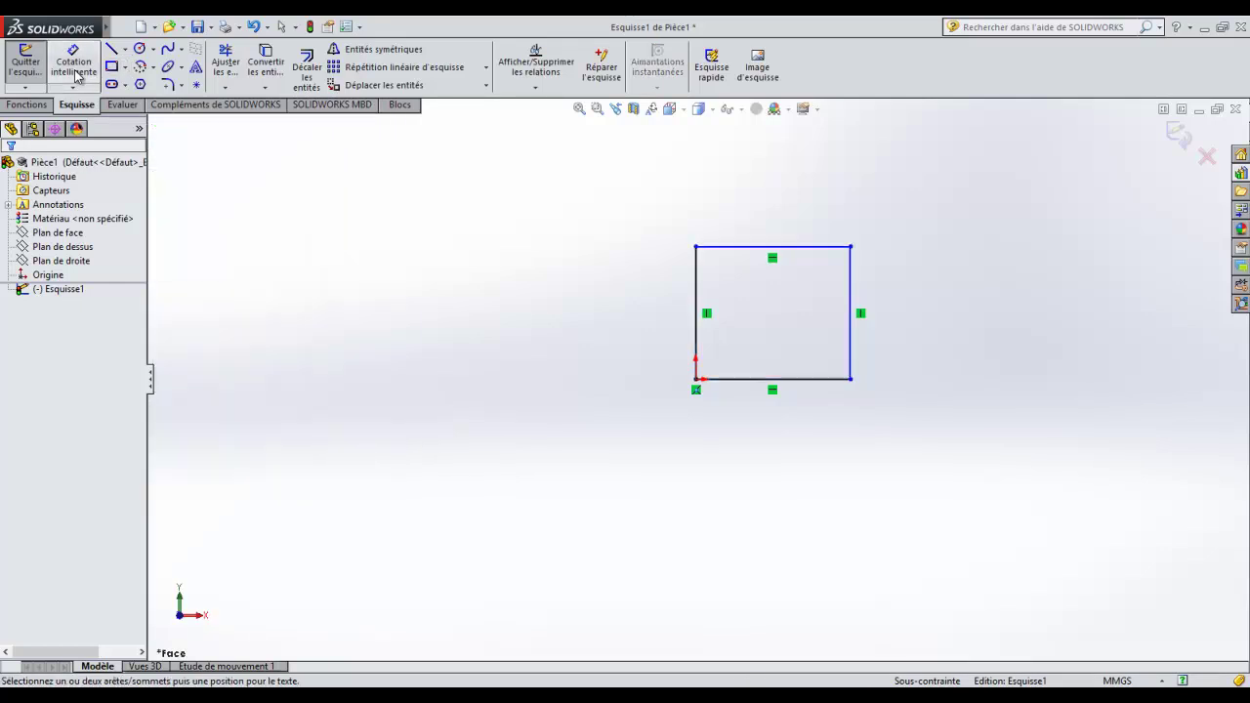
{"action": "left_click", "coordinate": [765, 248]}
{"action": "left_click", "coordinate": [765, 195]}
{"action": "type", "text": "5"}
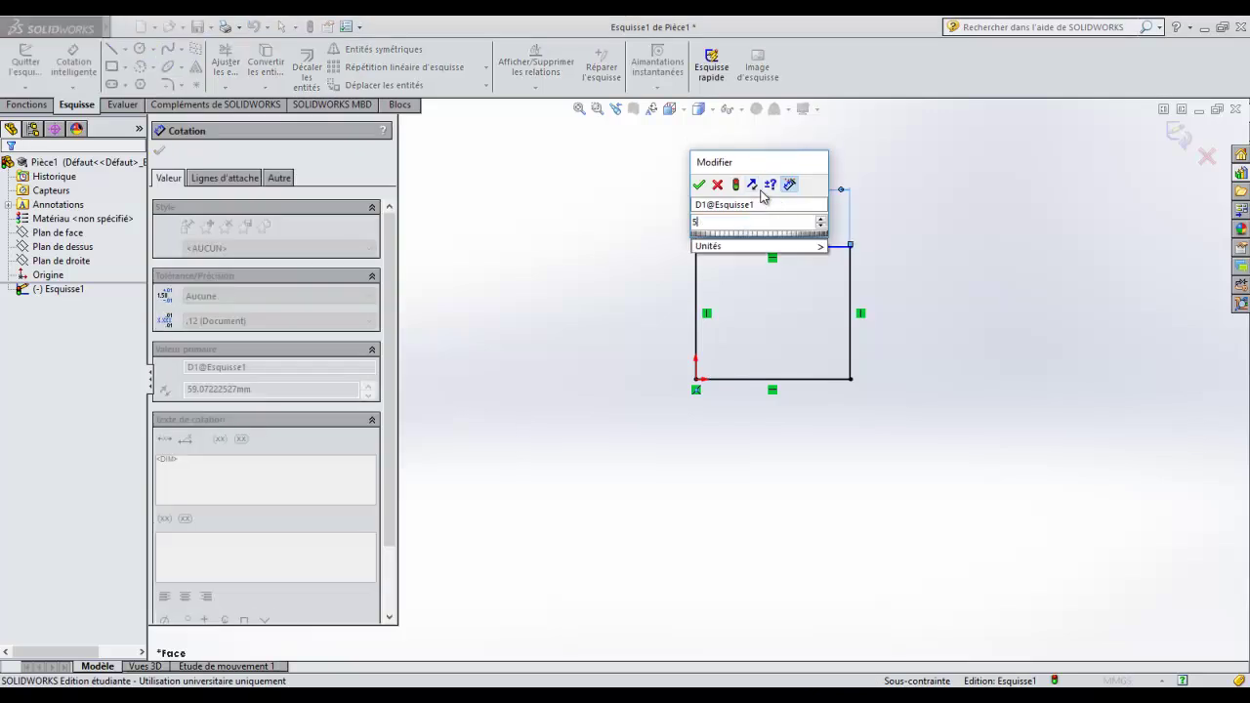
{"action": "type", "text": "0"}
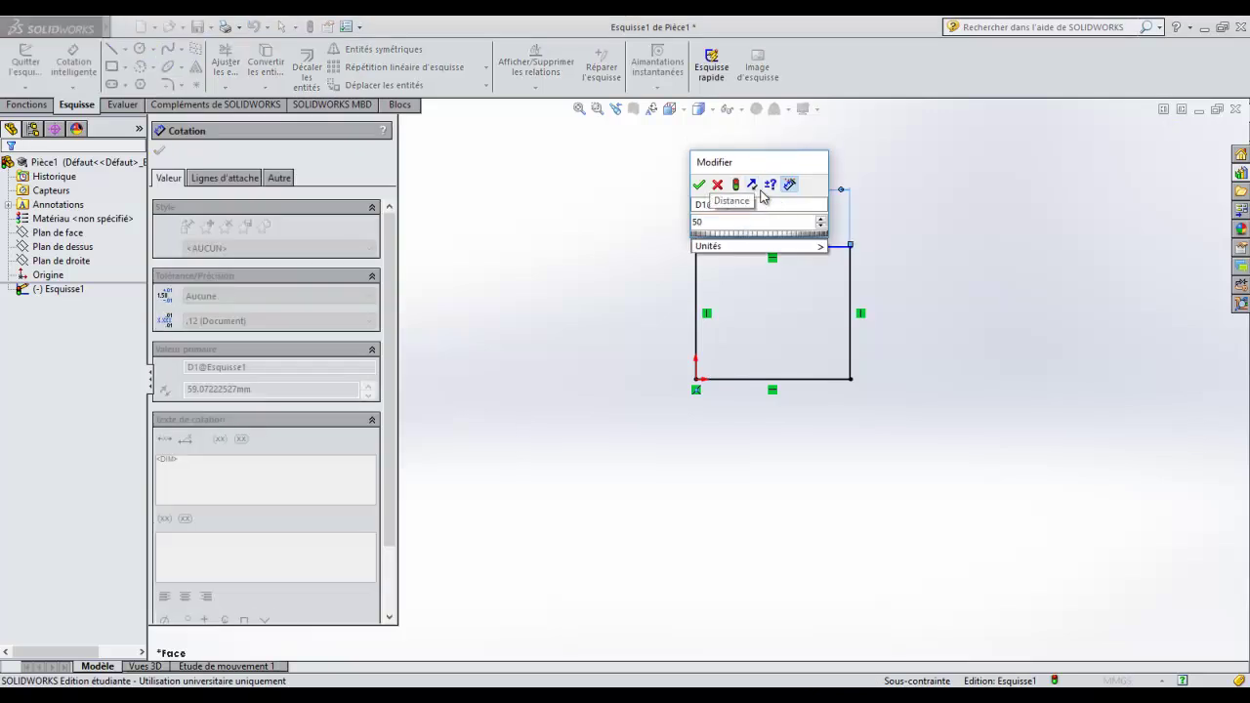
{"action": "key", "text": "Return"}
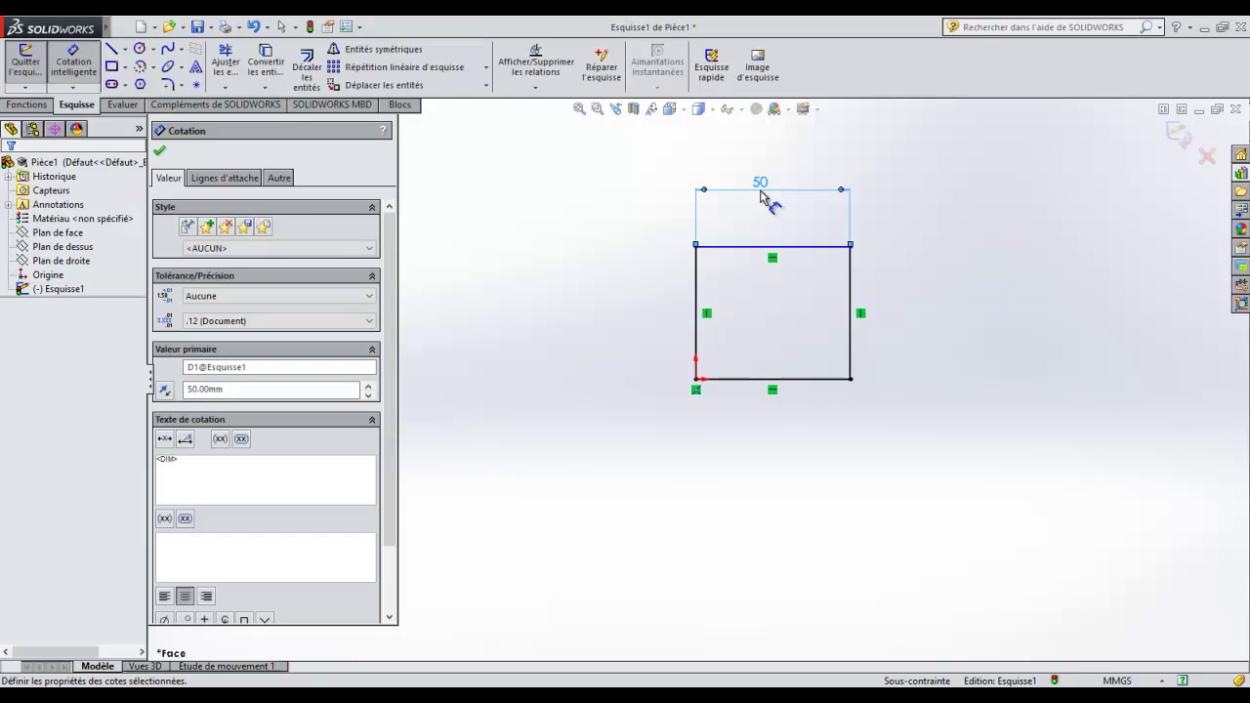
{"action": "left_click", "coordinate": [1128, 681]}
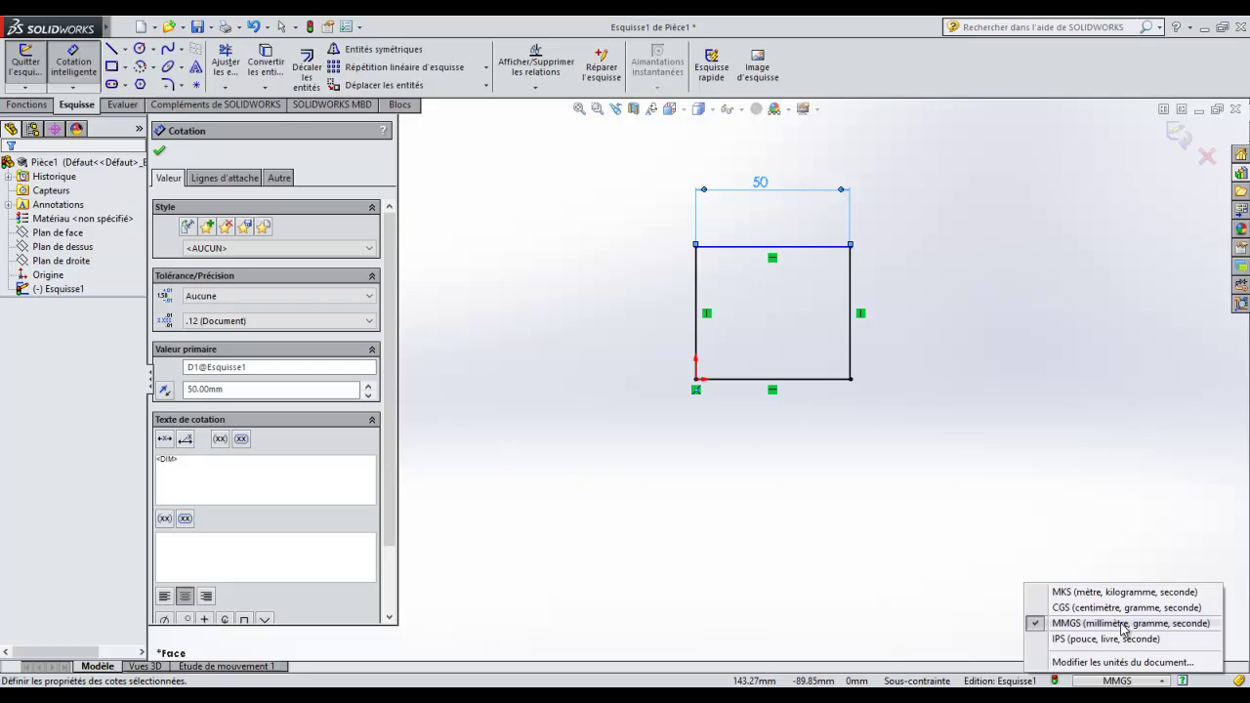
{"action": "left_click", "coordinate": [1064, 537]}
{"action": "left_click", "coordinate": [1064, 536]}
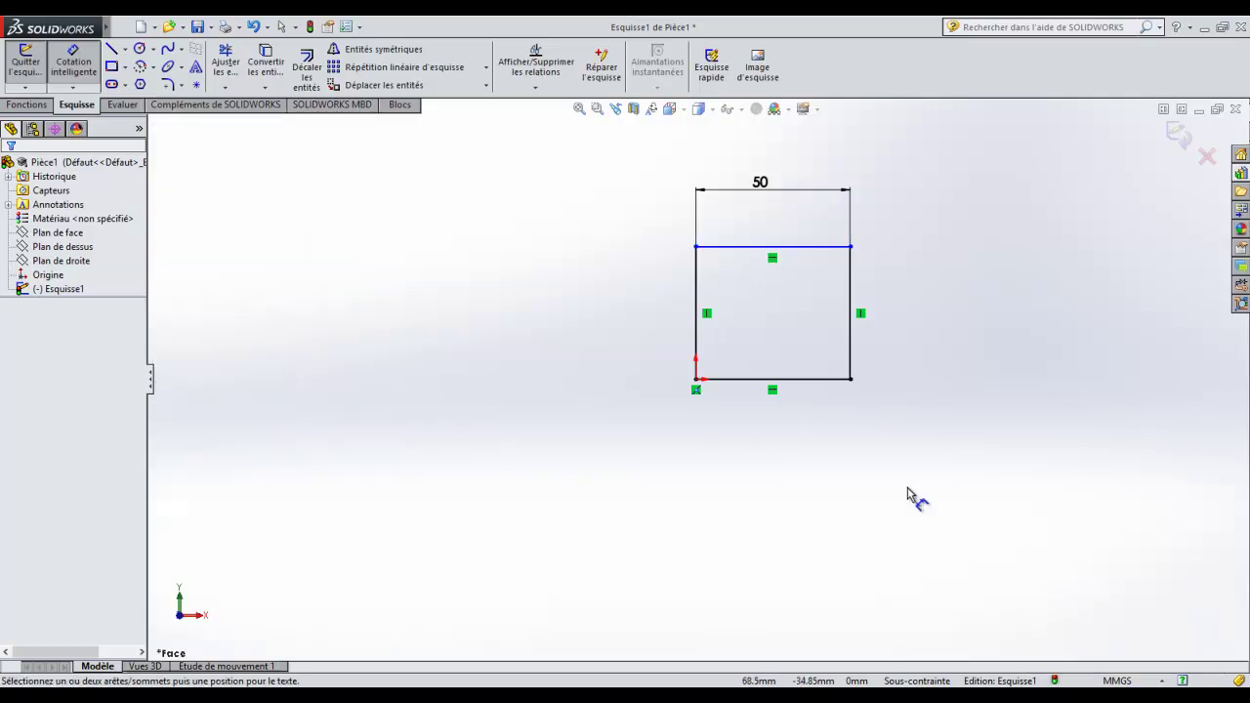
Step: Dimension the rectangle's right vertical edge to 50 mm and exit the sketch
{"action": "left_click", "coordinate": [853, 293]}
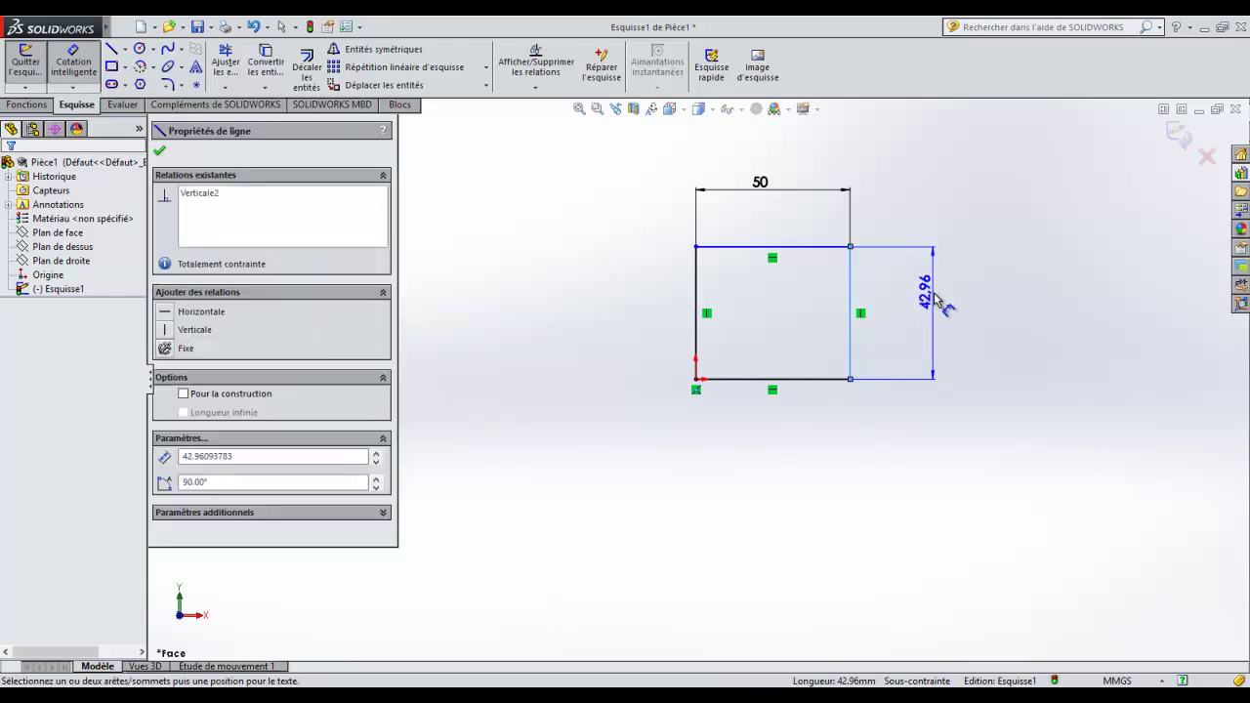
{"action": "left_click", "coordinate": [943, 296]}
{"action": "type", "text": "50"}
{"action": "key", "text": "Return"}
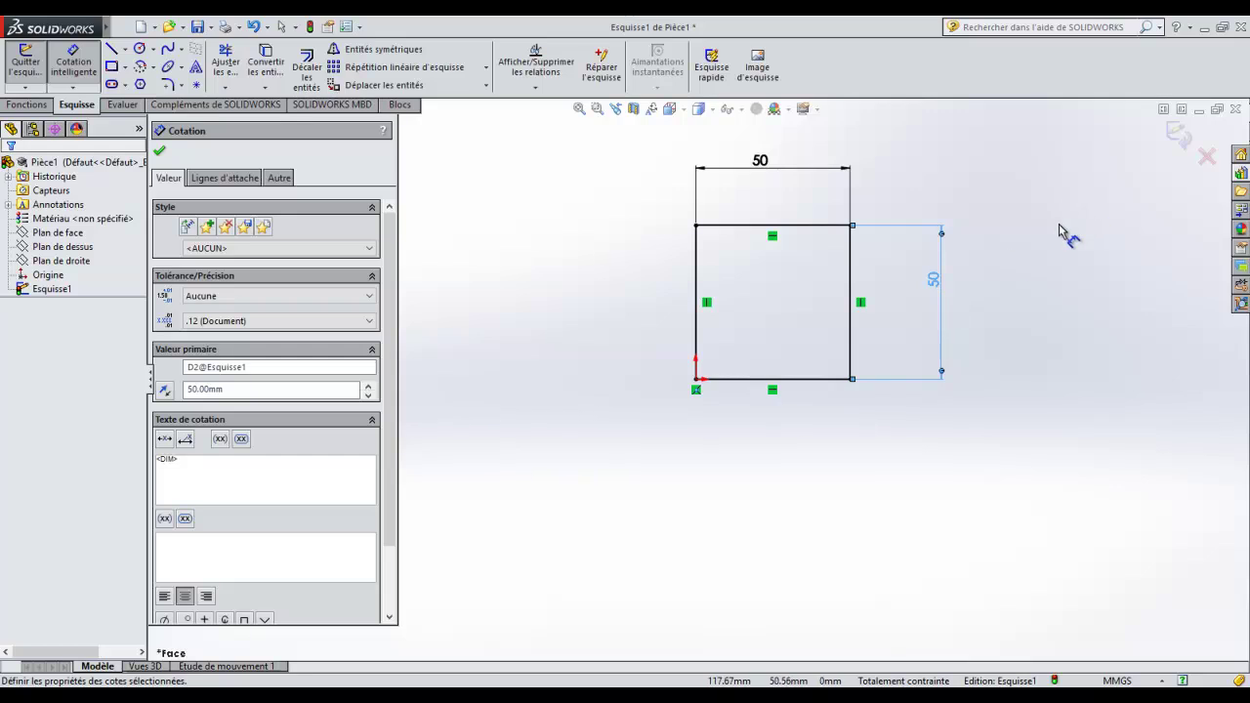
{"action": "left_click", "coordinate": [1180, 134]}
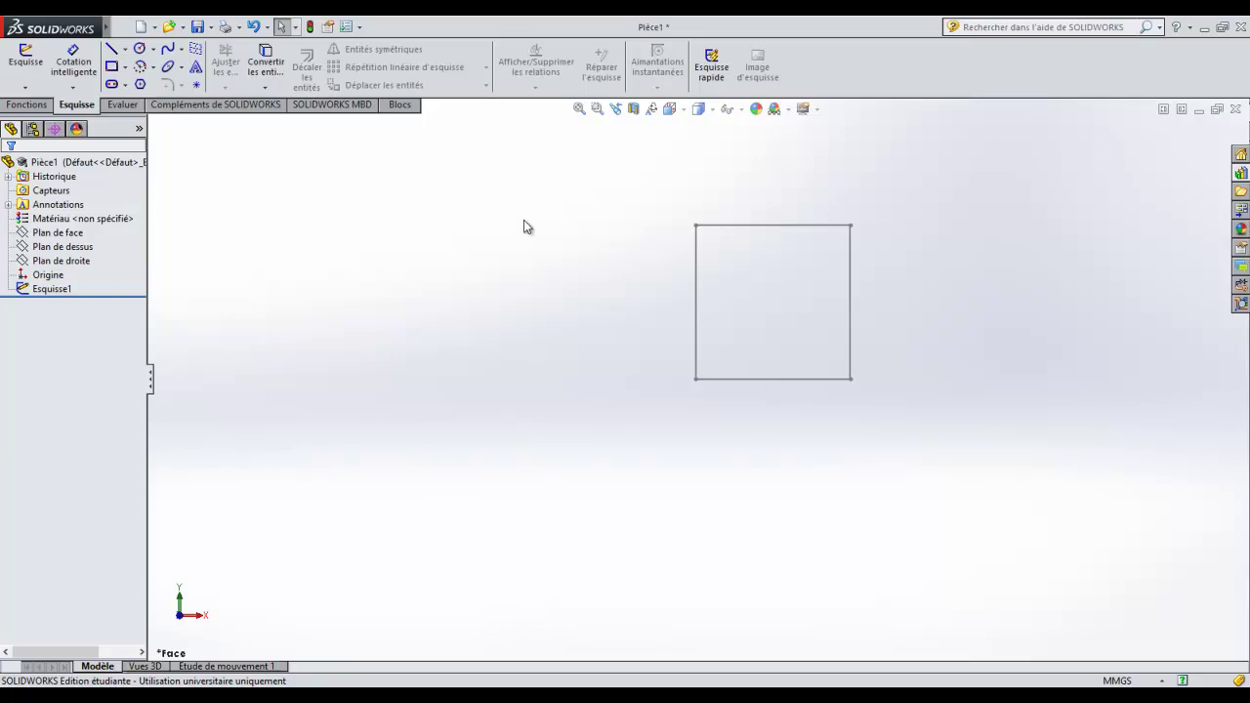
{"action": "left_click", "coordinate": [39, 105]}
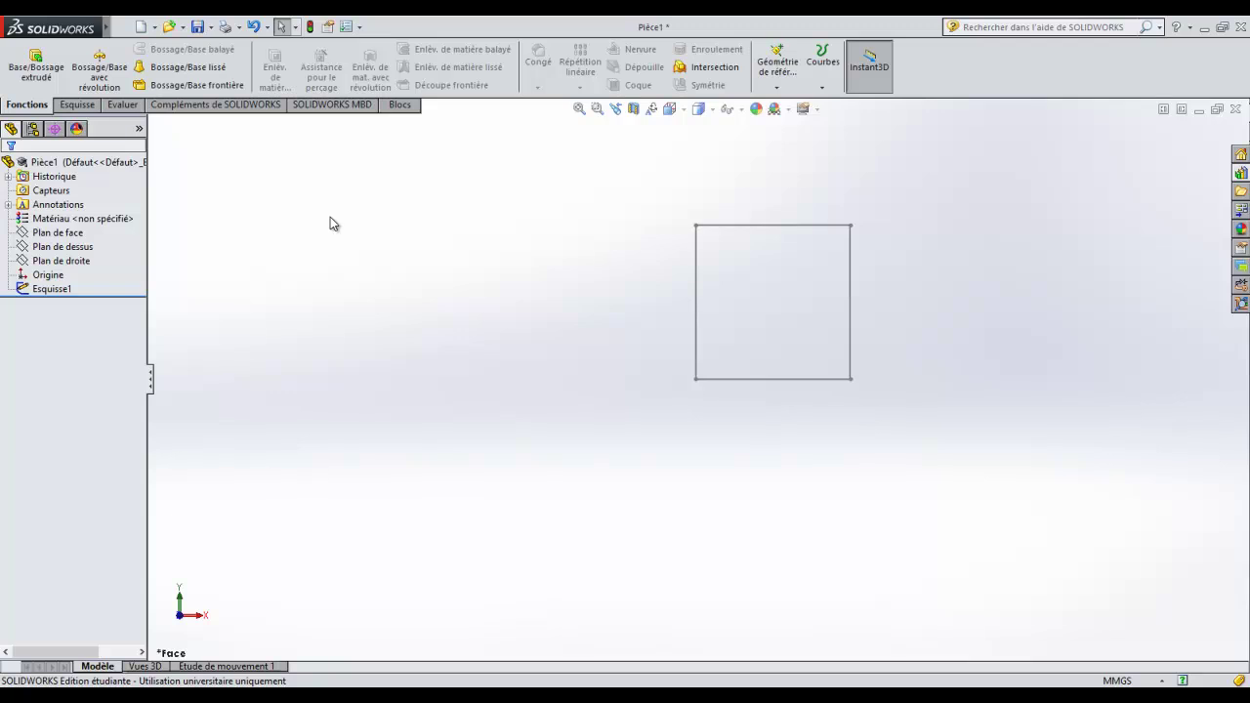
{"action": "left_click", "coordinate": [44, 76]}
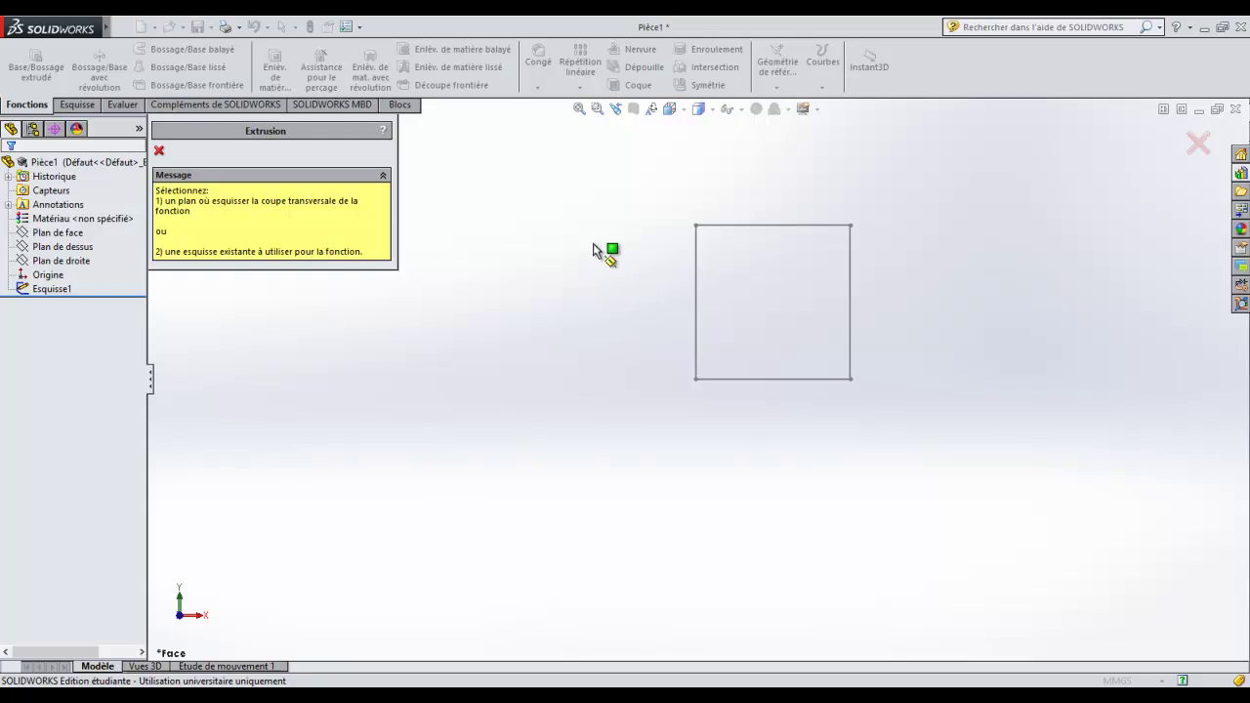
{"action": "left_click", "coordinate": [54, 289]}
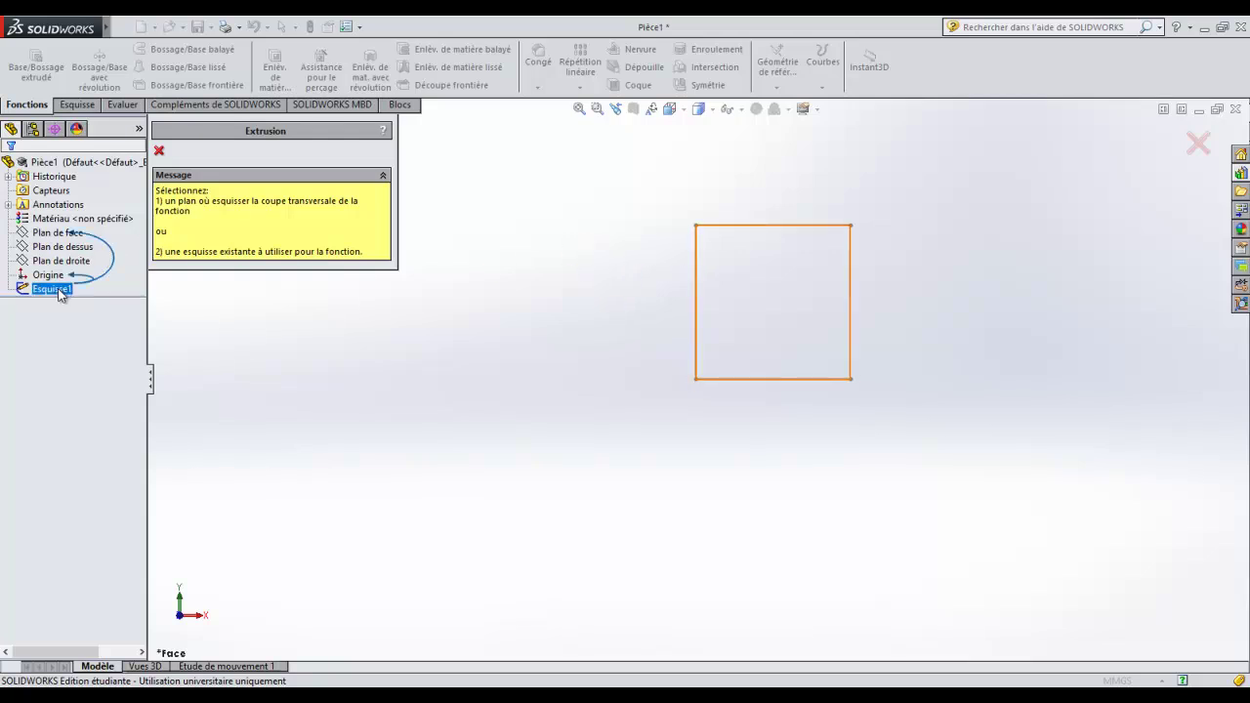
{"action": "left_click", "coordinate": [159, 150]}
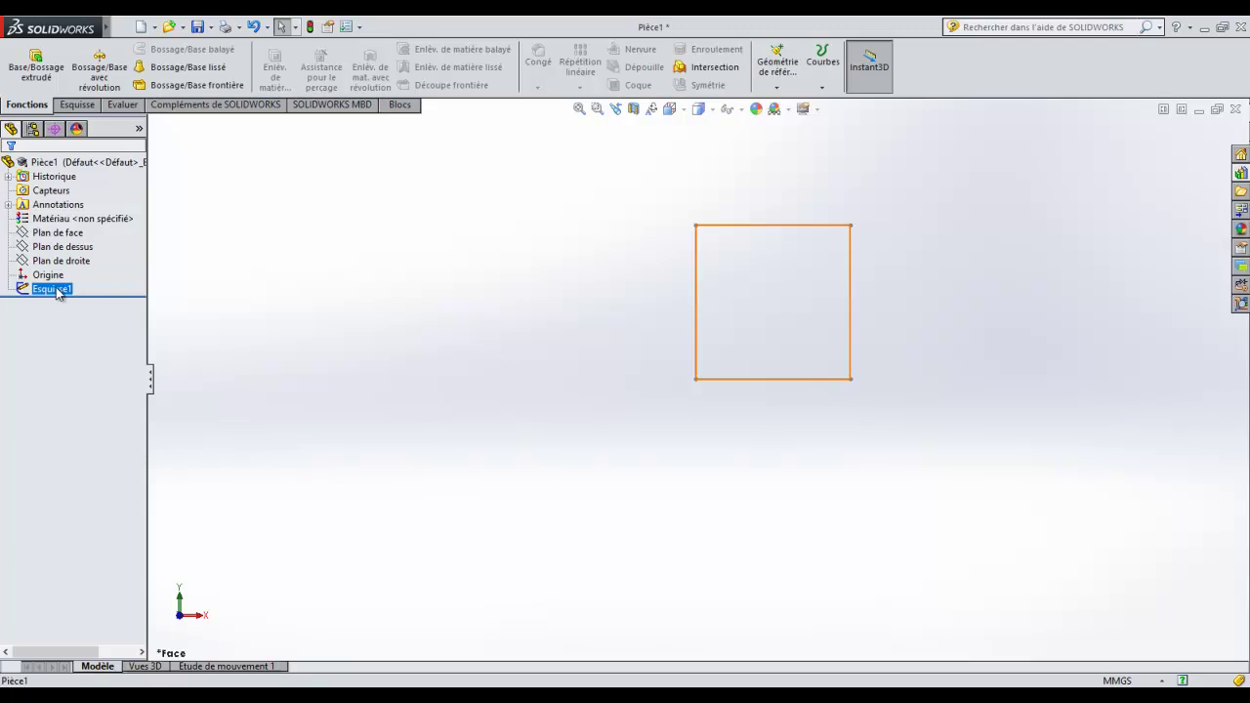
Step: Extrude the square sketch Esquisse1 to a blind depth of 50 mm to form a cube
{"action": "left_click", "coordinate": [54, 288]}
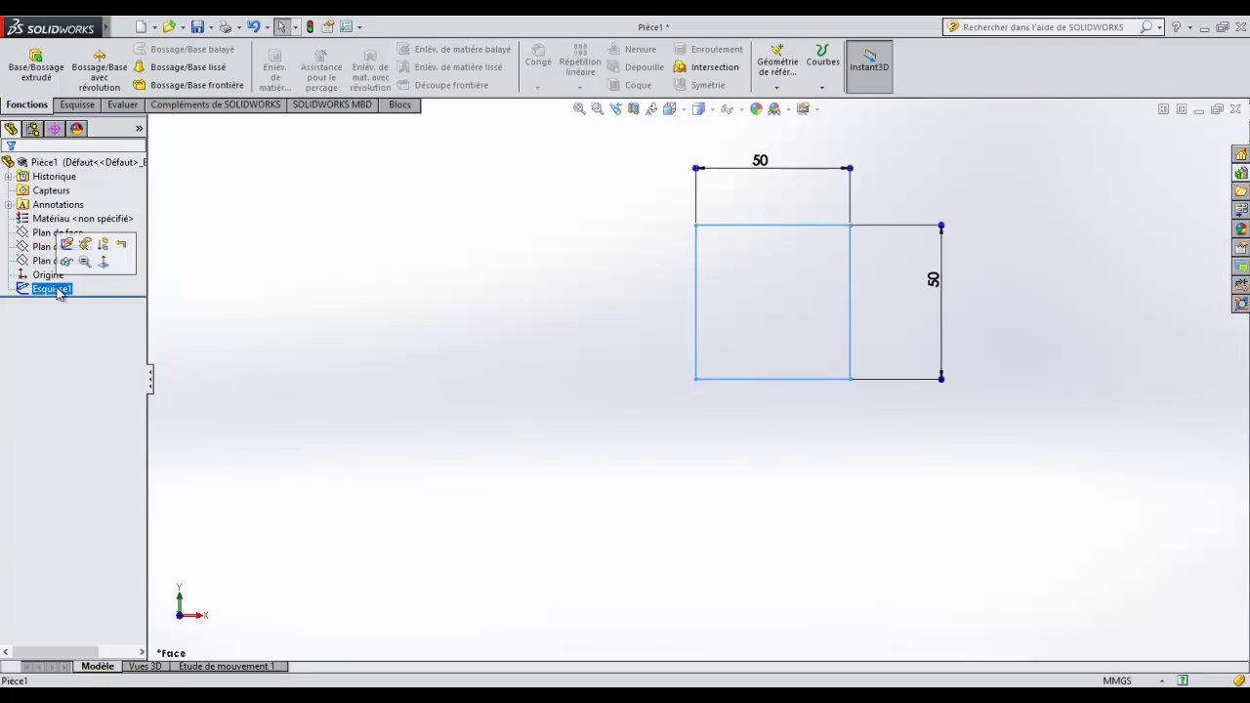
{"action": "left_click", "coordinate": [35, 69]}
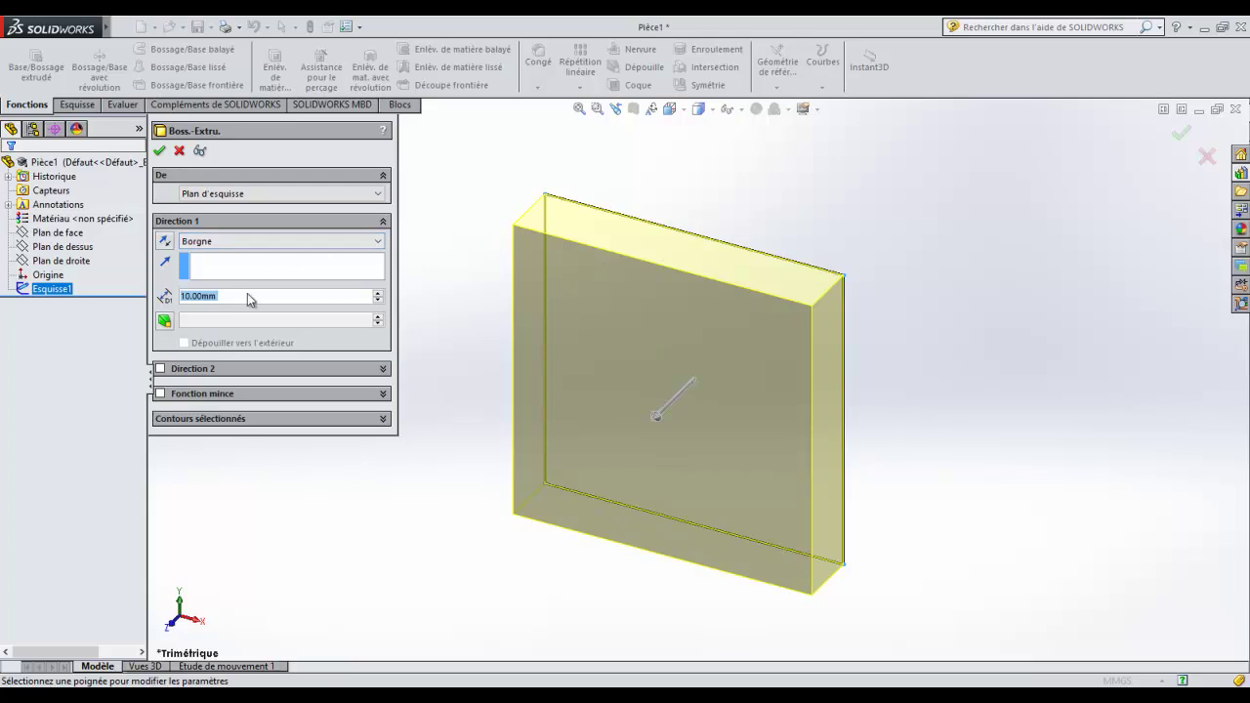
{"action": "type", "text": "50"}
{"action": "key", "text": "Return"}
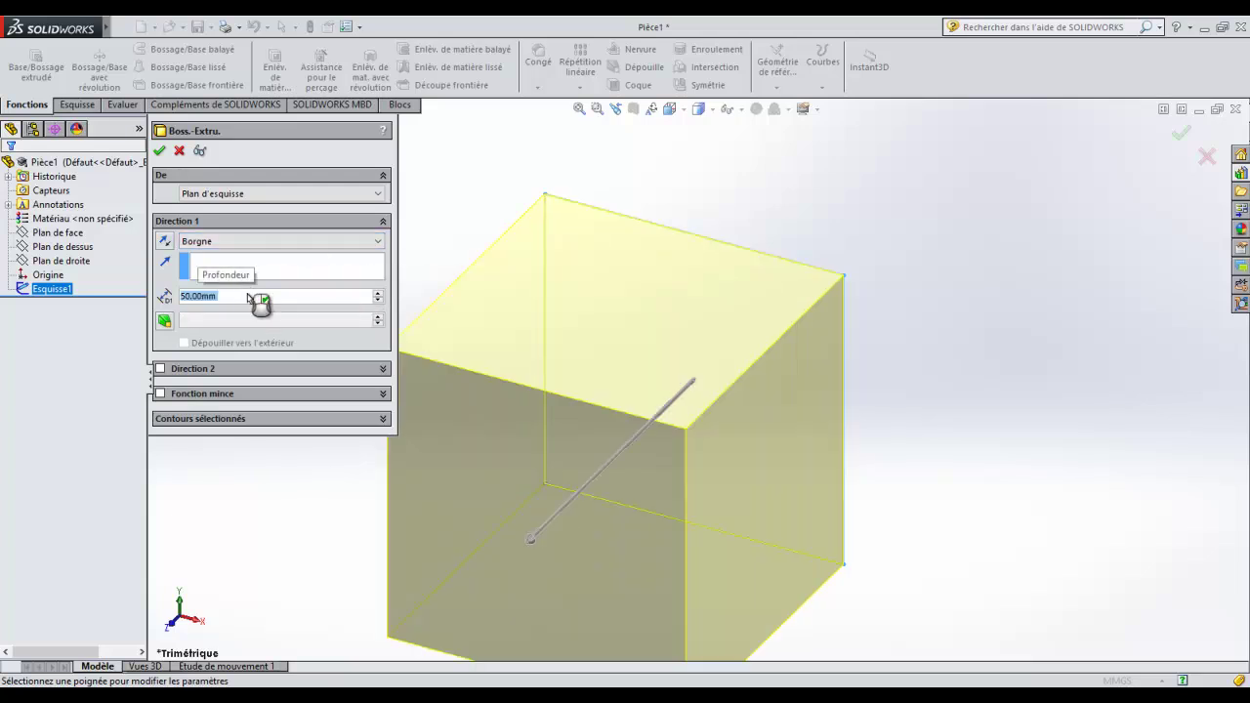
{"action": "left_click", "coordinate": [159, 152]}
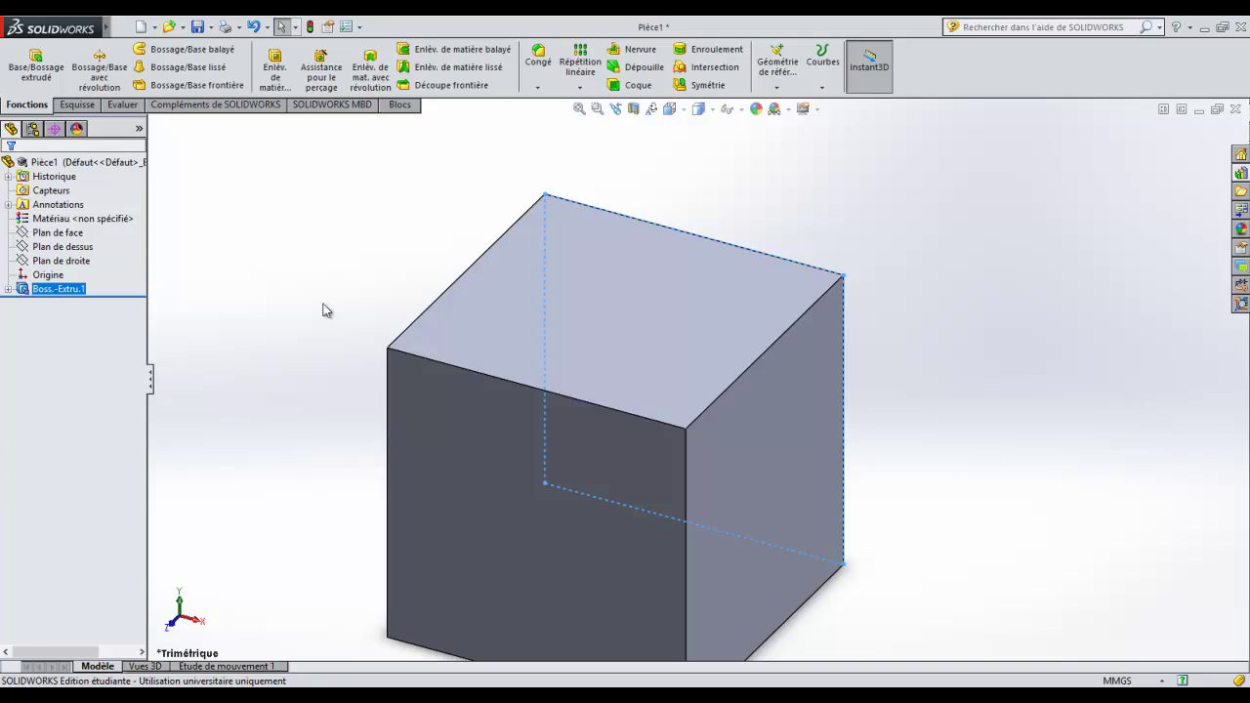
Step: Examine the cube at different zoom levels and rotate it to see it from another angle
{"action": "scroll", "coordinate": [340, 317], "scroll_direction": "down", "scroll_amount": 2}
{"action": "scroll", "coordinate": [440, 347], "scroll_direction": "up", "scroll_amount": 3}
{"action": "scroll", "coordinate": [887, 436], "scroll_direction": "up", "scroll_amount": 3}
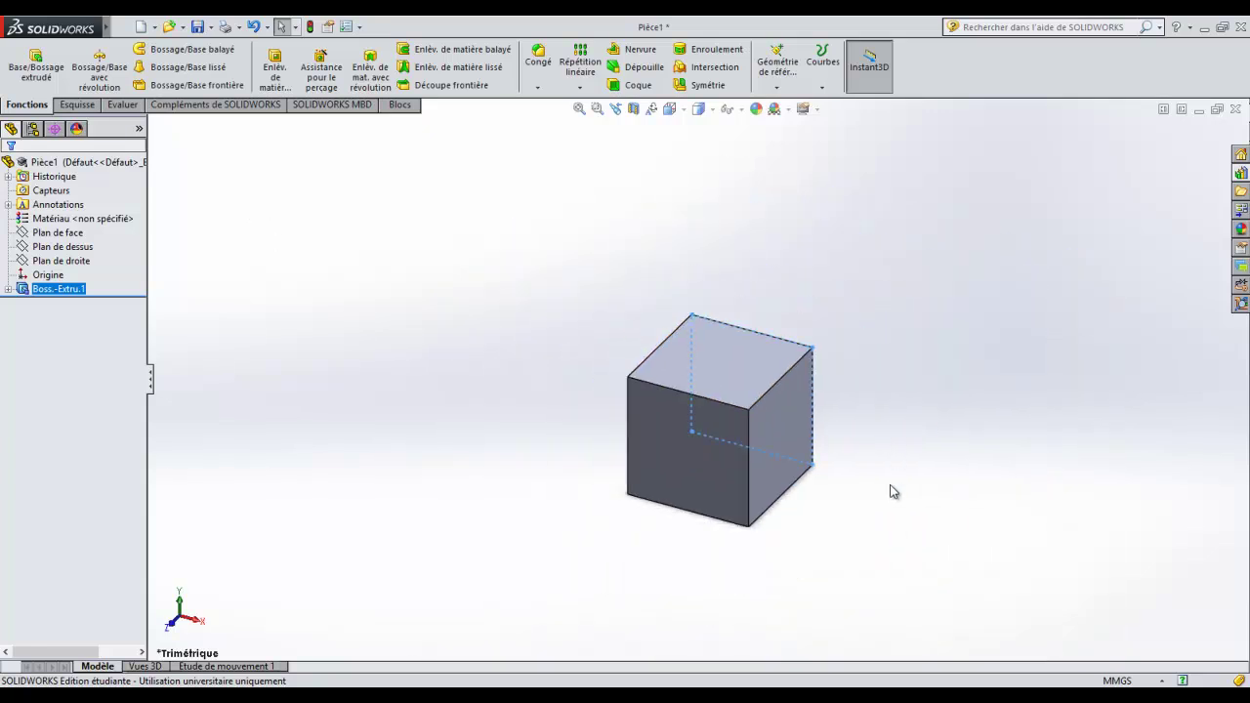
{"action": "scroll", "coordinate": [874, 469], "scroll_direction": "down", "scroll_amount": 2}
{"action": "scroll", "coordinate": [864, 459], "scroll_direction": "up", "scroll_amount": 1}
{"action": "scroll", "coordinate": [862, 454], "scroll_direction": "up", "scroll_amount": 2}
{"action": "scroll", "coordinate": [850, 445], "scroll_direction": "down", "scroll_amount": 2}
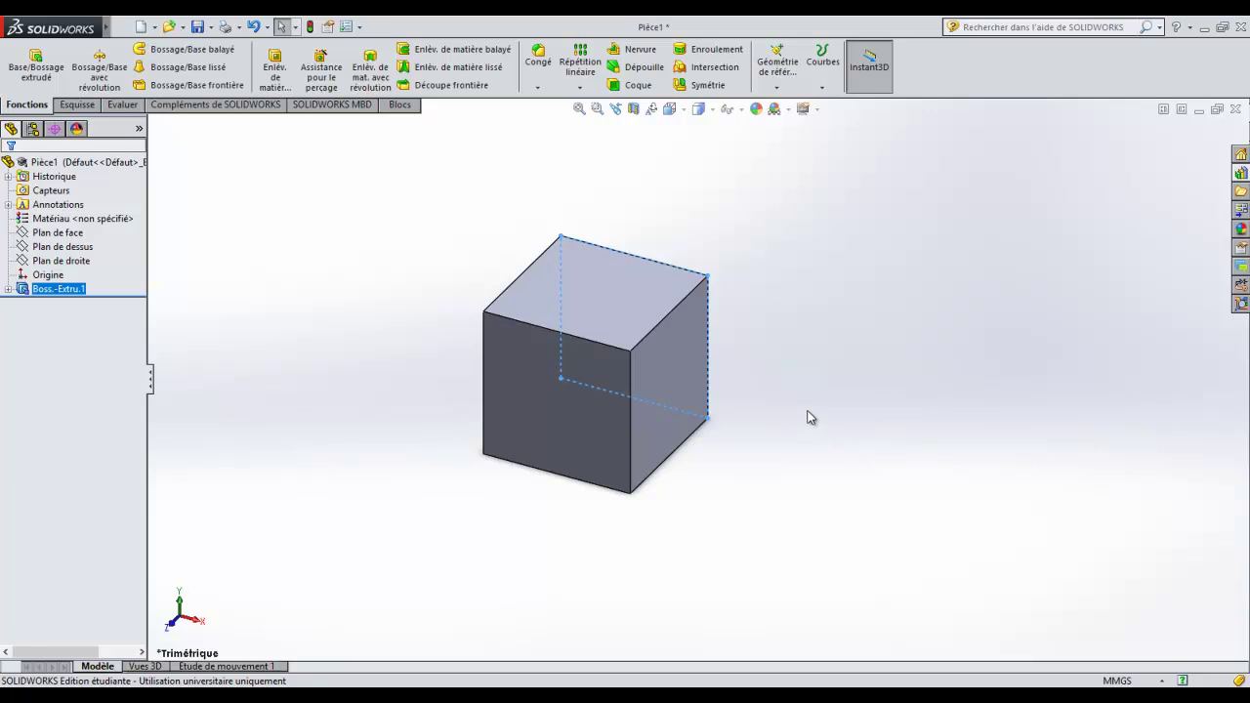
{"action": "scroll", "coordinate": [777, 415], "scroll_direction": "up", "scroll_amount": 2}
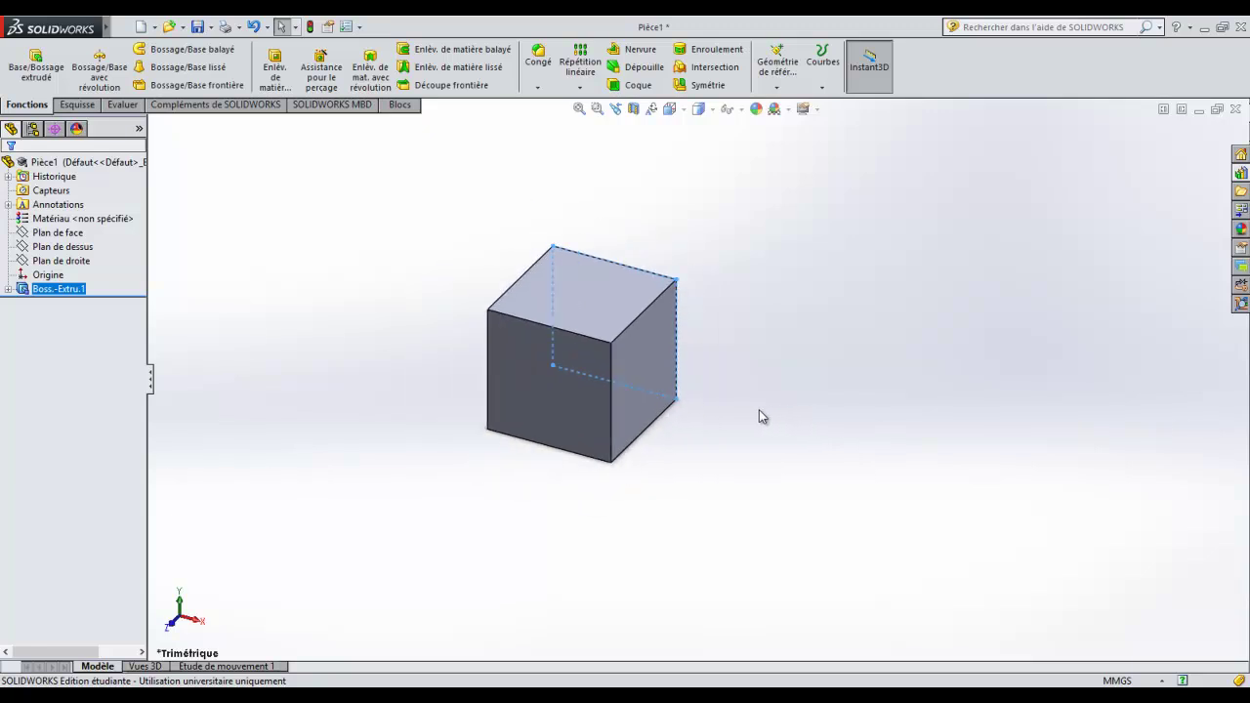
{"action": "middle_click_drag", "start_coordinate": [726, 435], "coordinate": [731, 318]}
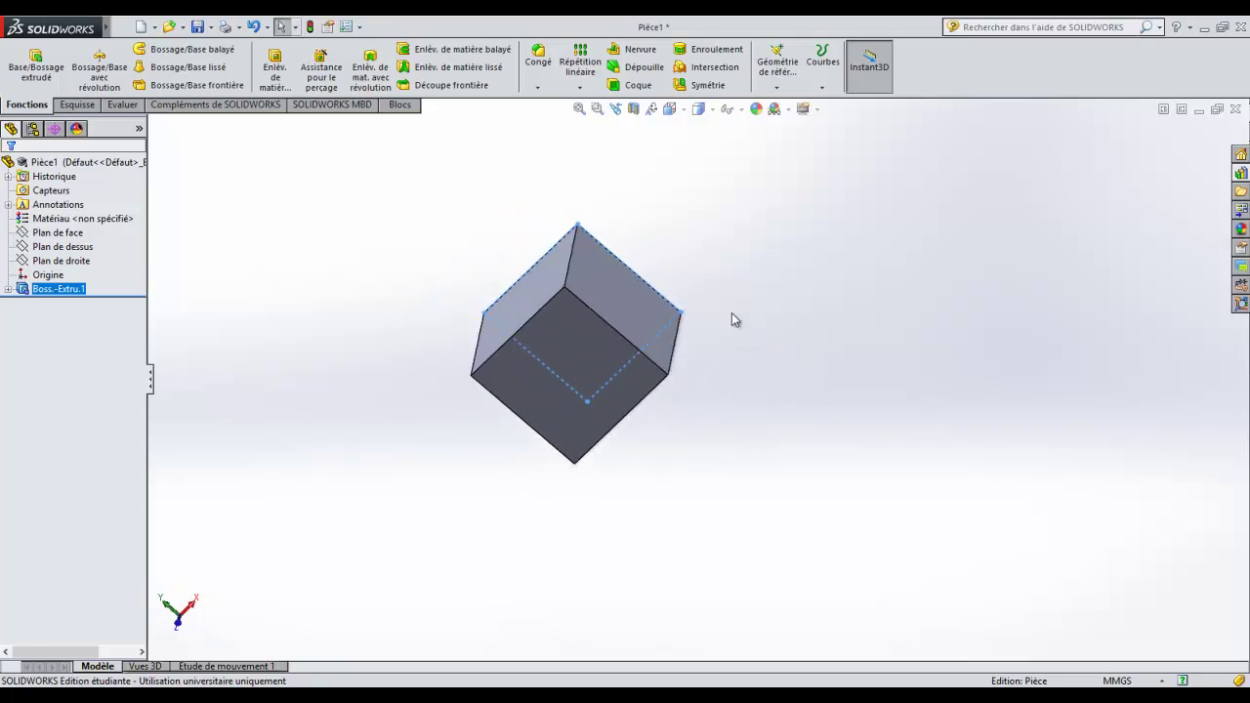
Step: Show the cube in the standard front view, and orbit it to an angled view with nothing selected
{"action": "left_click", "coordinate": [672, 109]}
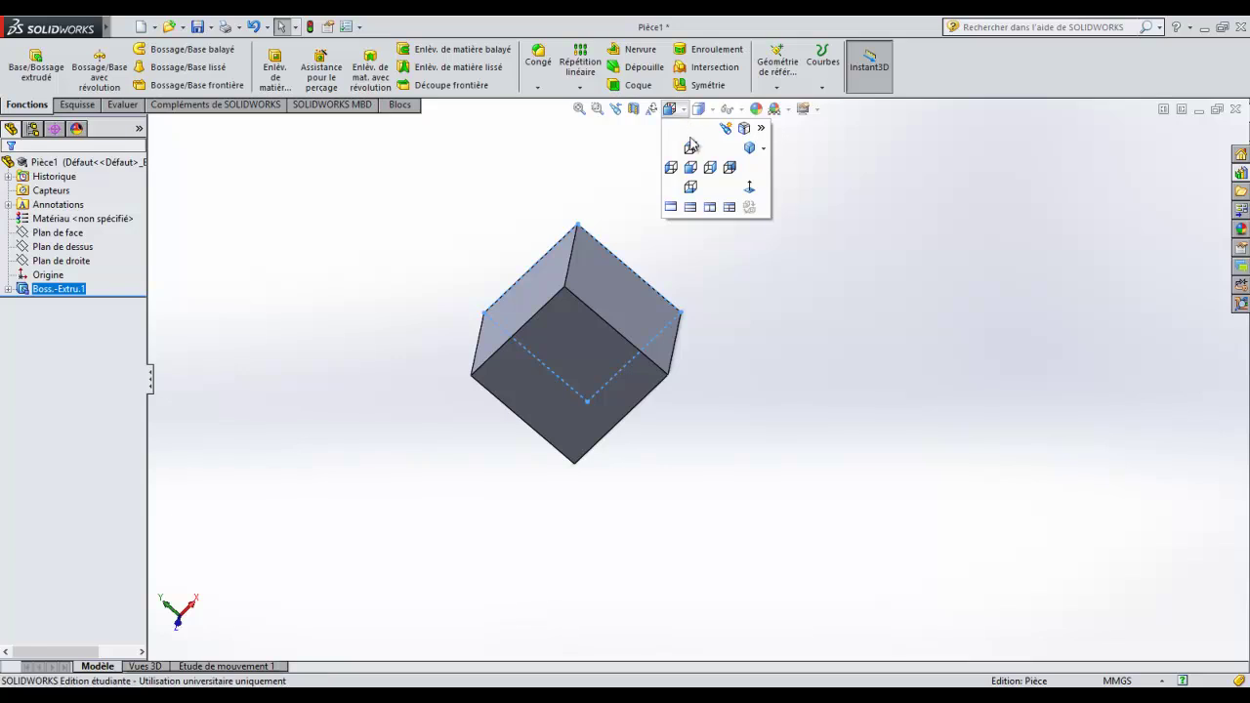
{"action": "left_click", "coordinate": [690, 168]}
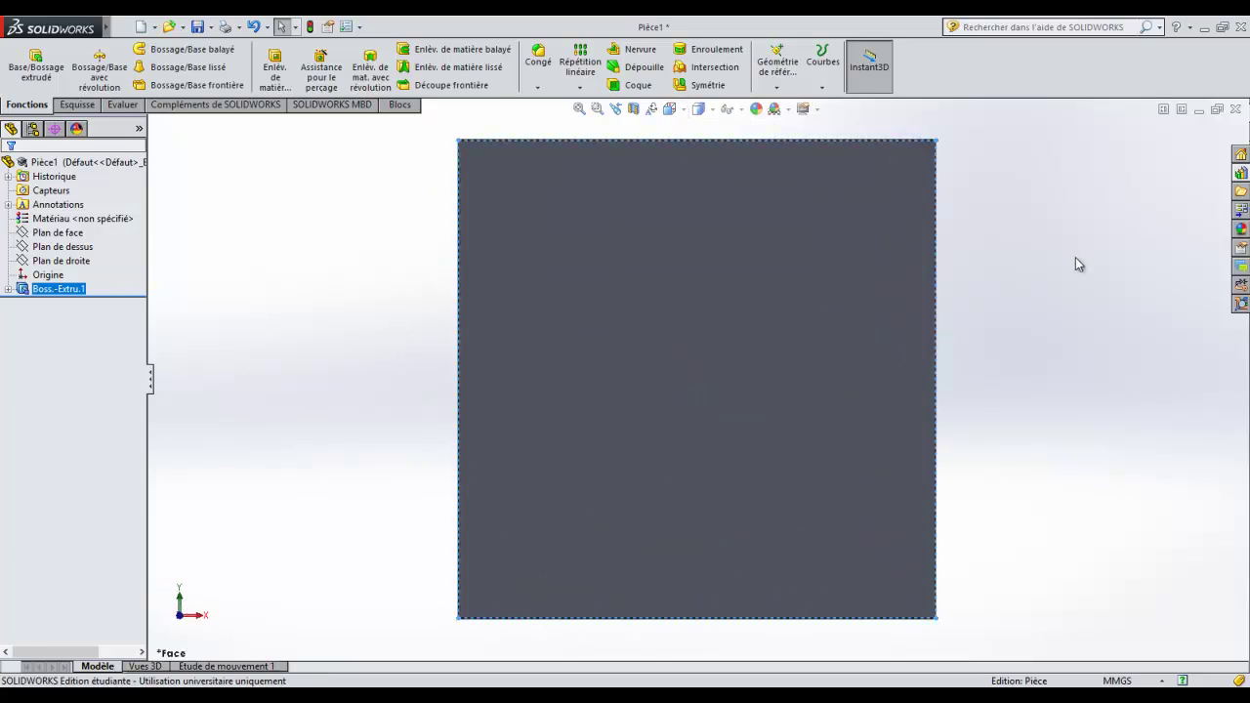
{"action": "scroll", "coordinate": [961, 346], "scroll_direction": "up", "scroll_amount": 3}
{"action": "middle_click_drag", "start_coordinate": [935, 355], "coordinate": [874, 370]}
{"action": "left_click", "coordinate": [963, 296]}
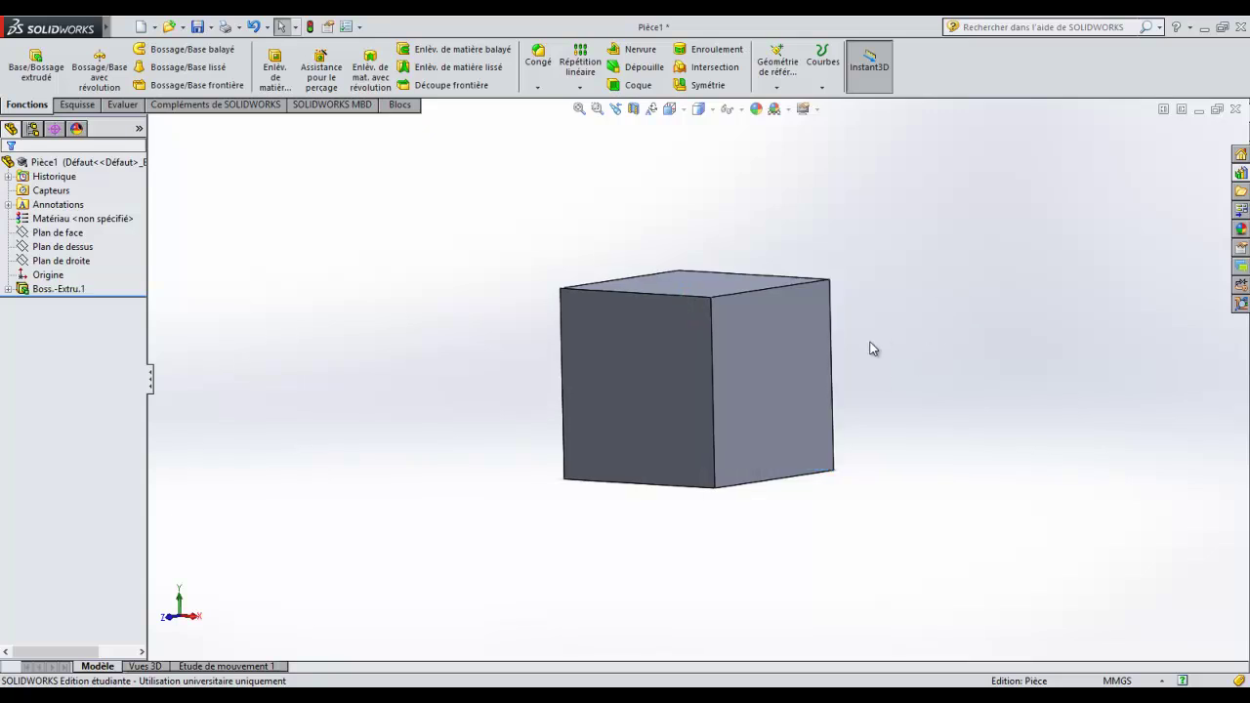
Step: Orient the view normal to the cube's front face
{"action": "right_click", "coordinate": [644, 365]}
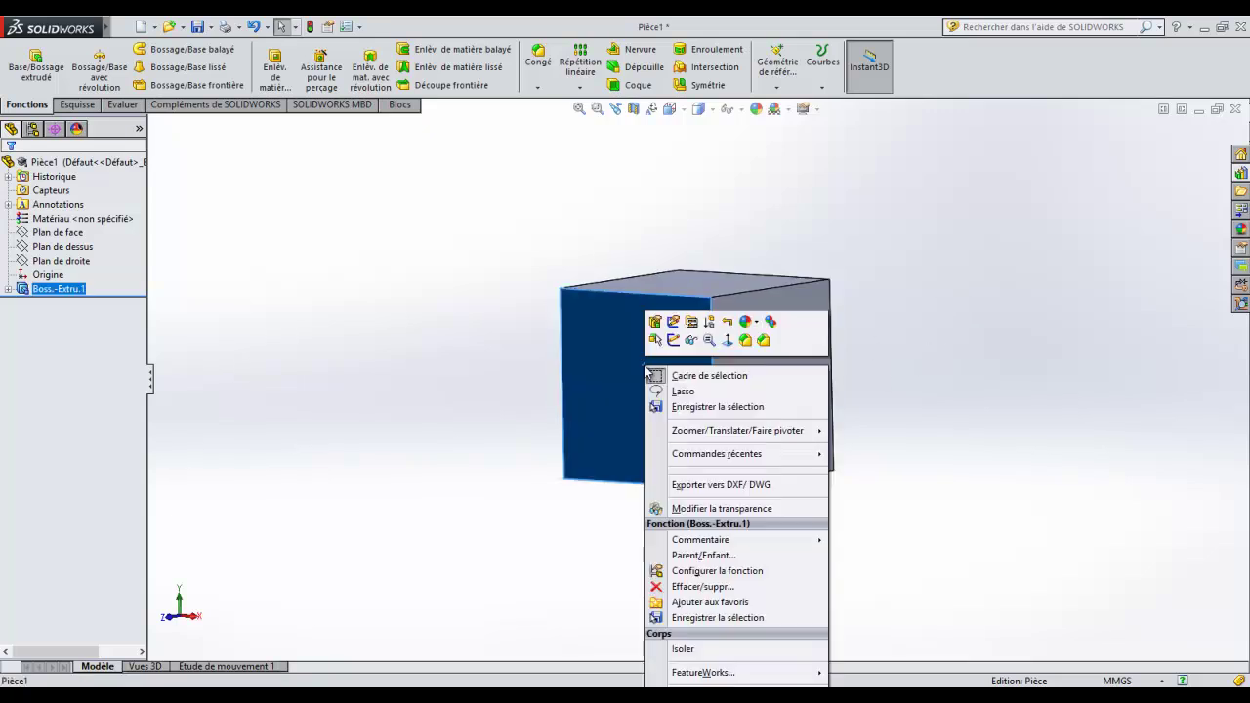
{"action": "left_click", "coordinate": [728, 340]}
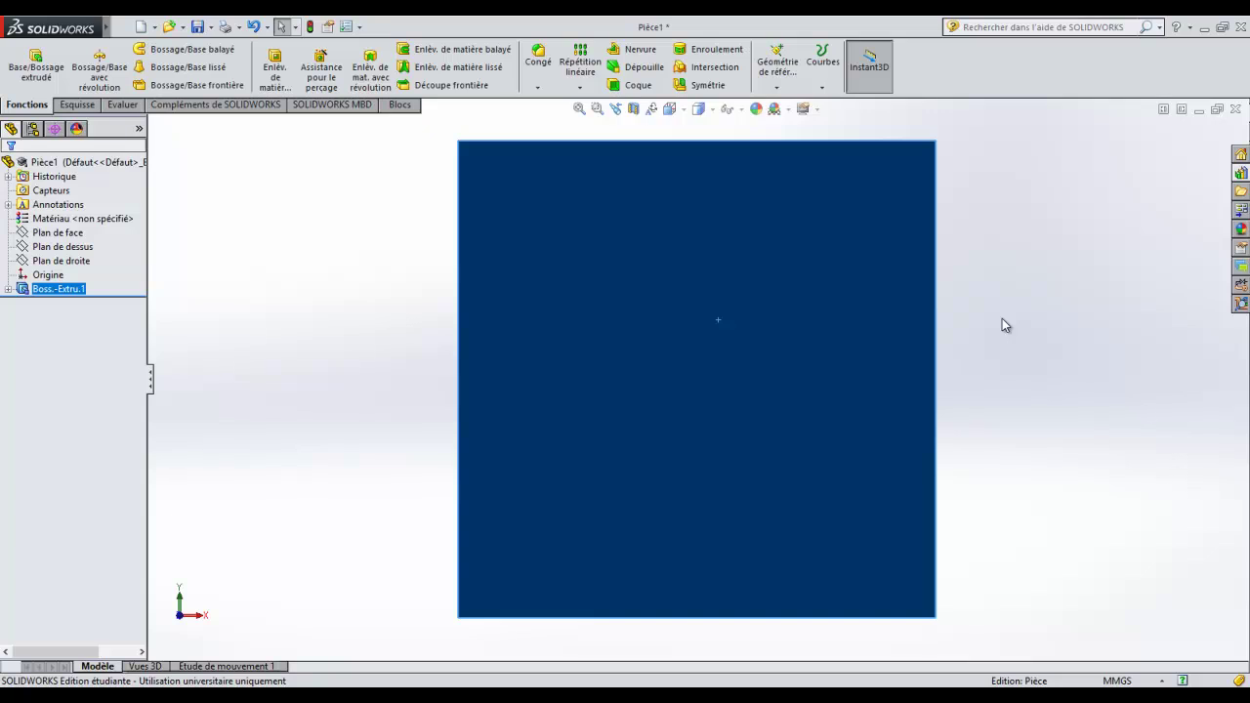
{"action": "scroll", "coordinate": [1002, 319], "scroll_direction": "up", "scroll_amount": 4}
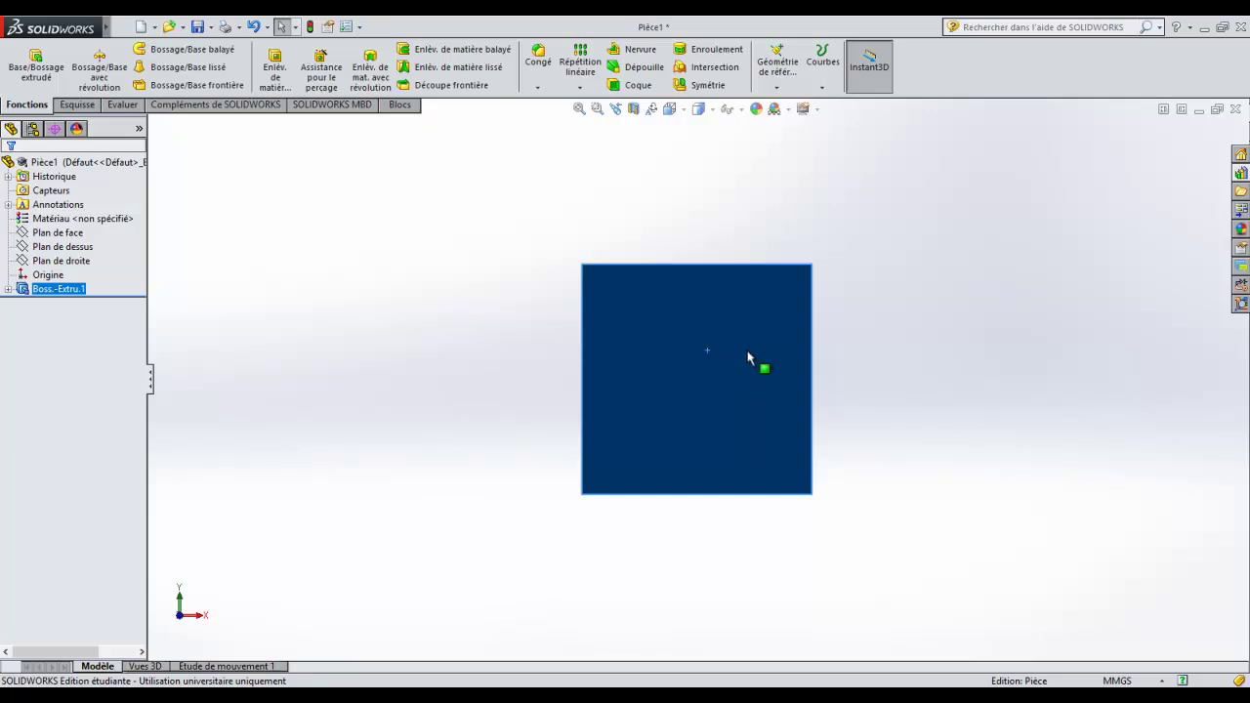
Step: Inspect the sketch Esquisse1 and its dimensions beneath the extruded feature Boss.-Extru.1, and clear the selection
{"action": "right_click", "coordinate": [664, 362]}
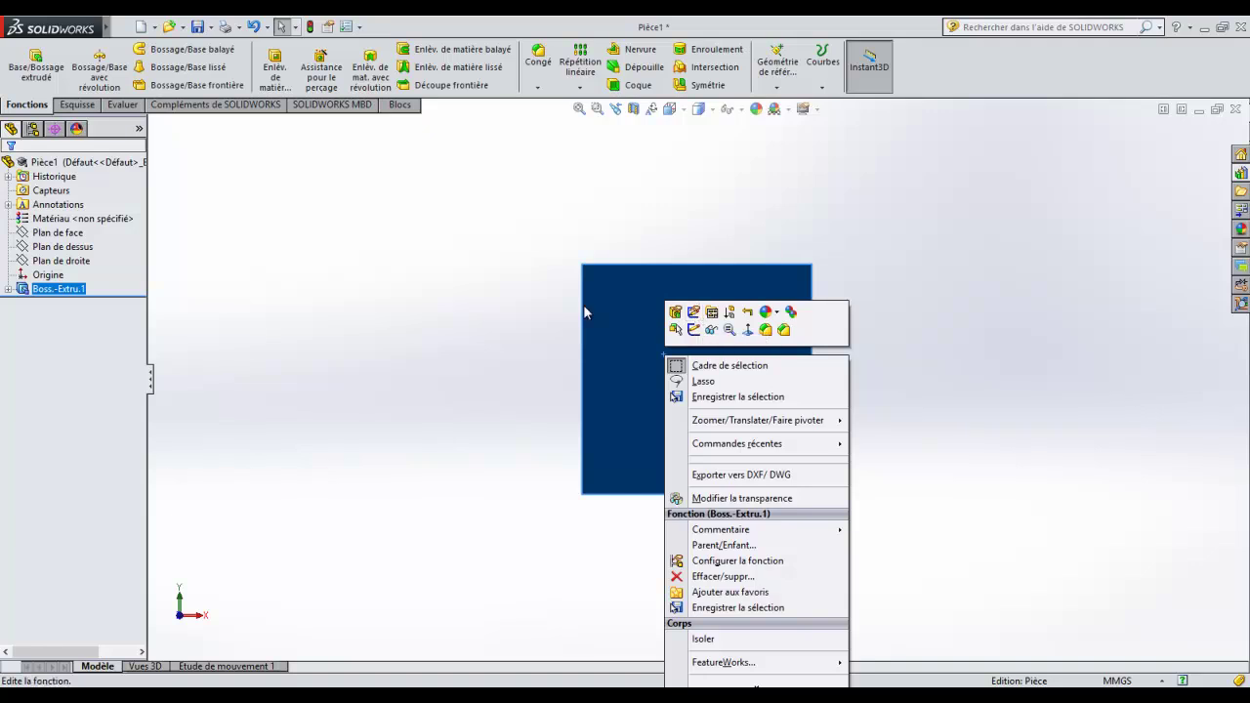
{"action": "left_click", "coordinate": [9, 289]}
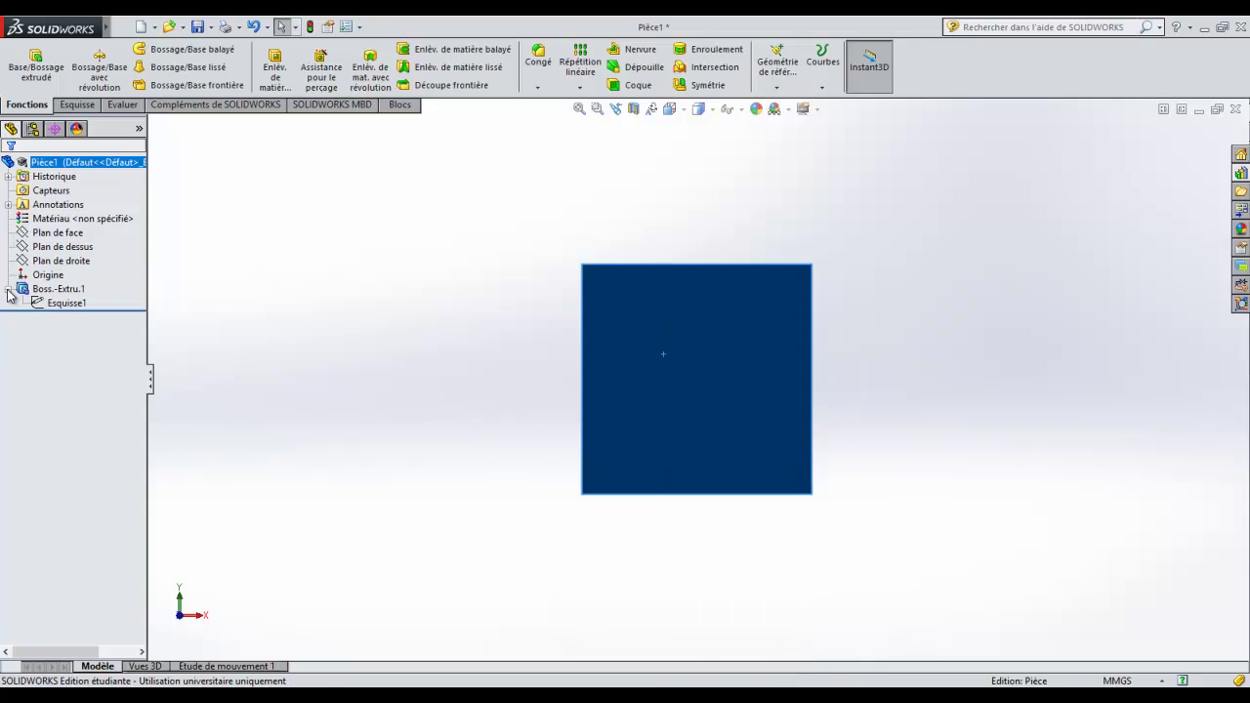
{"action": "left_click", "coordinate": [58, 306]}
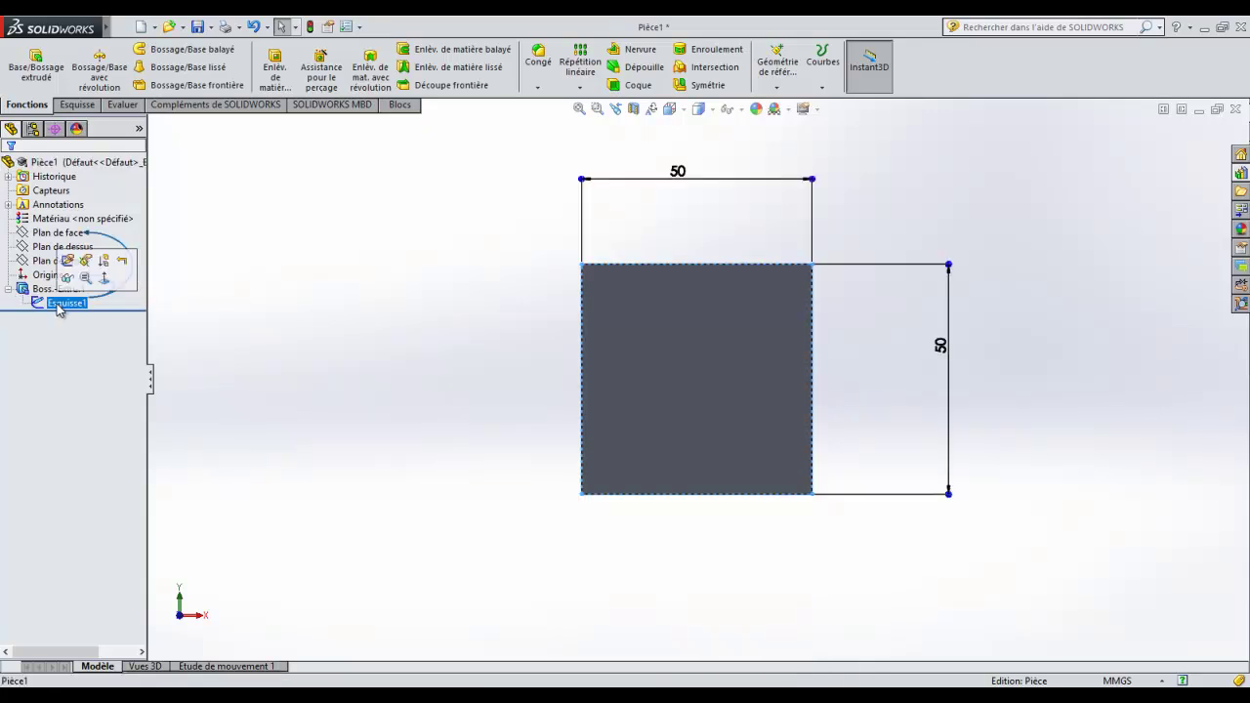
{"action": "left_click", "coordinate": [8, 290]}
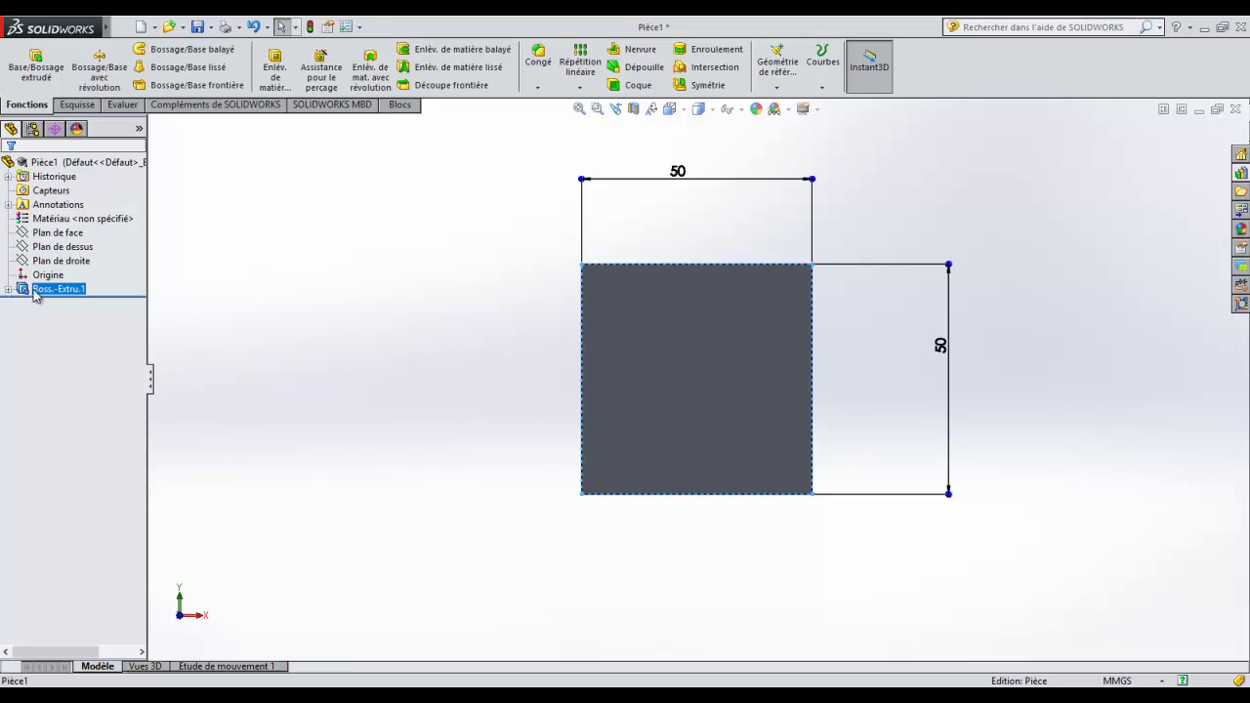
{"action": "left_click", "coordinate": [482, 308]}
Step: Start a new sketch on the cube's front face
{"action": "right_click", "coordinate": [671, 353]}
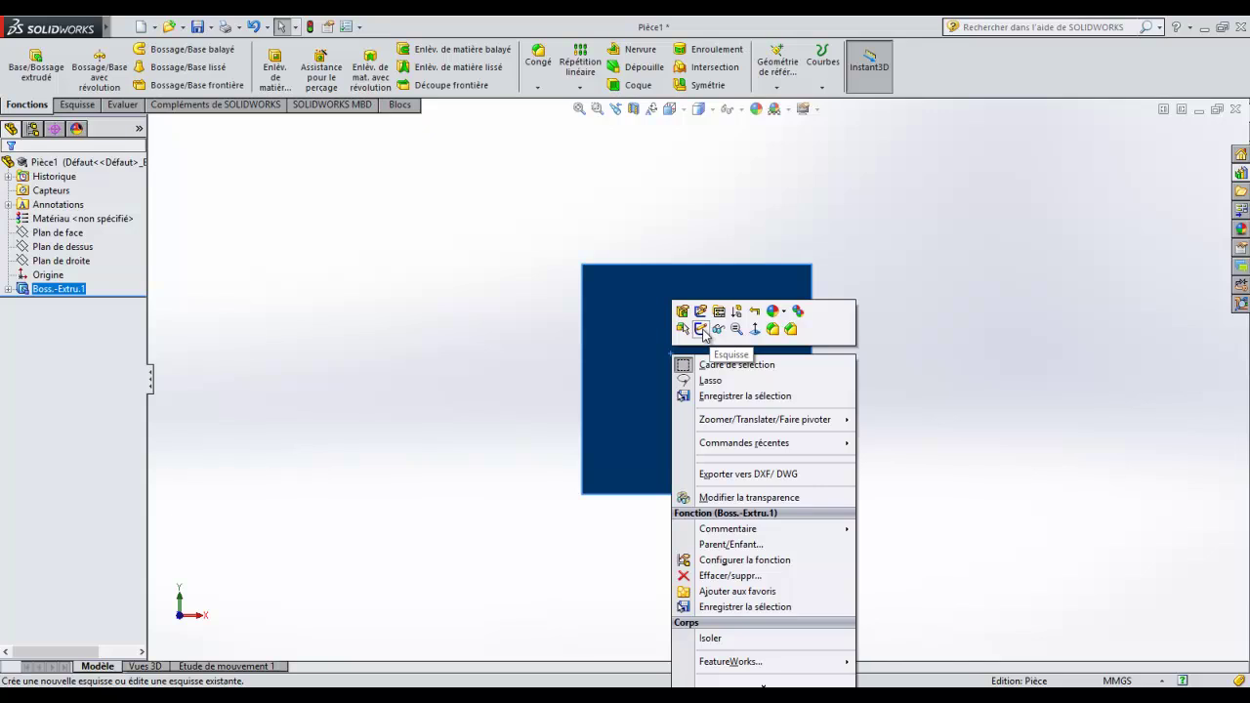
{"action": "left_click", "coordinate": [702, 330]}
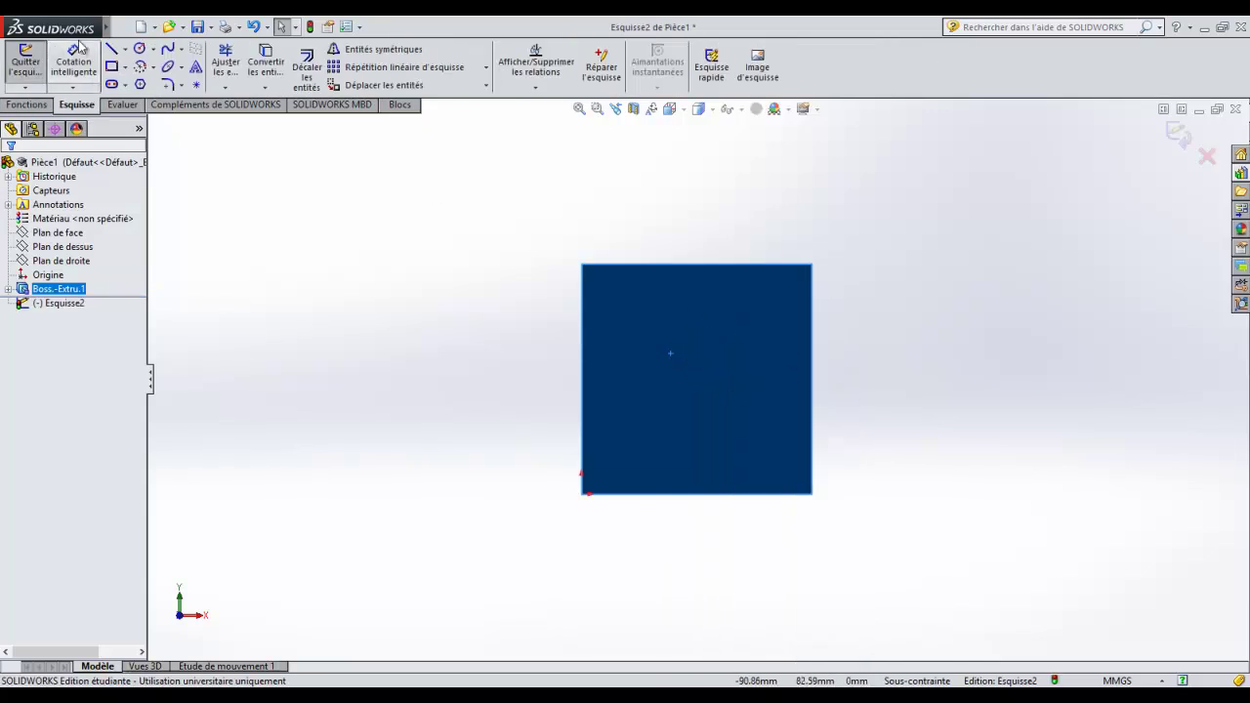
{"action": "left_click", "coordinate": [141, 53]}
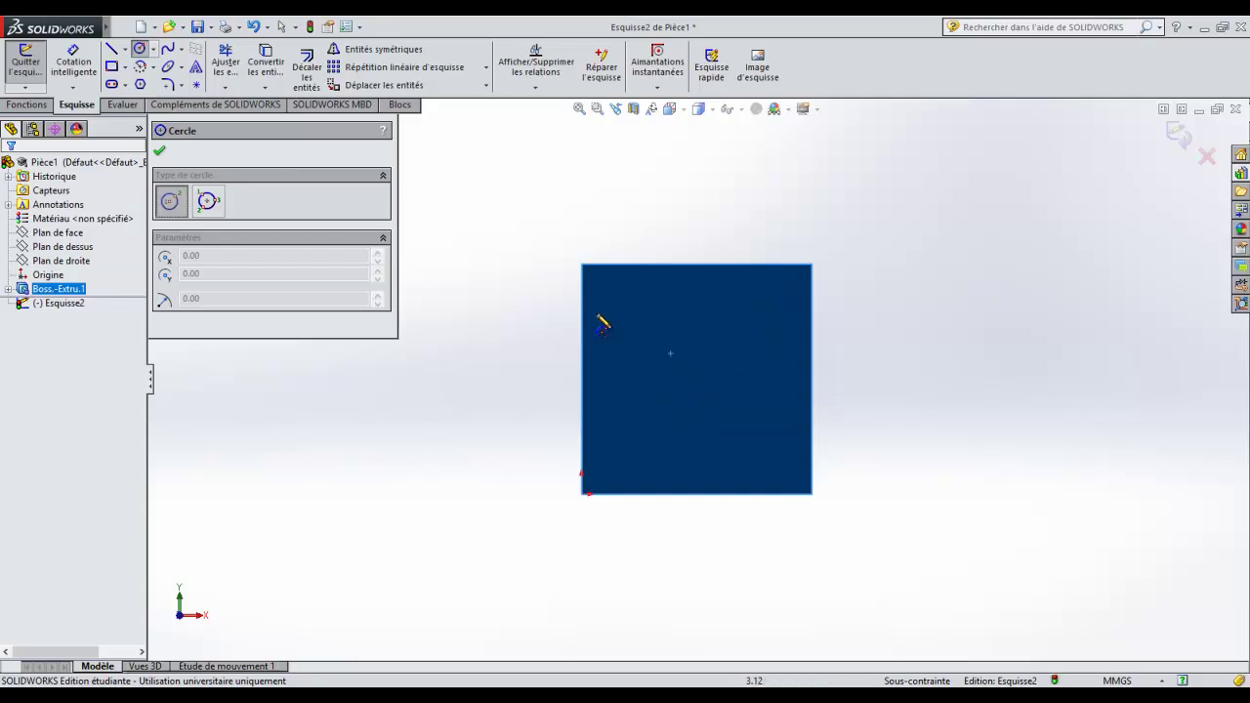
{"action": "key", "text": "Escape"}
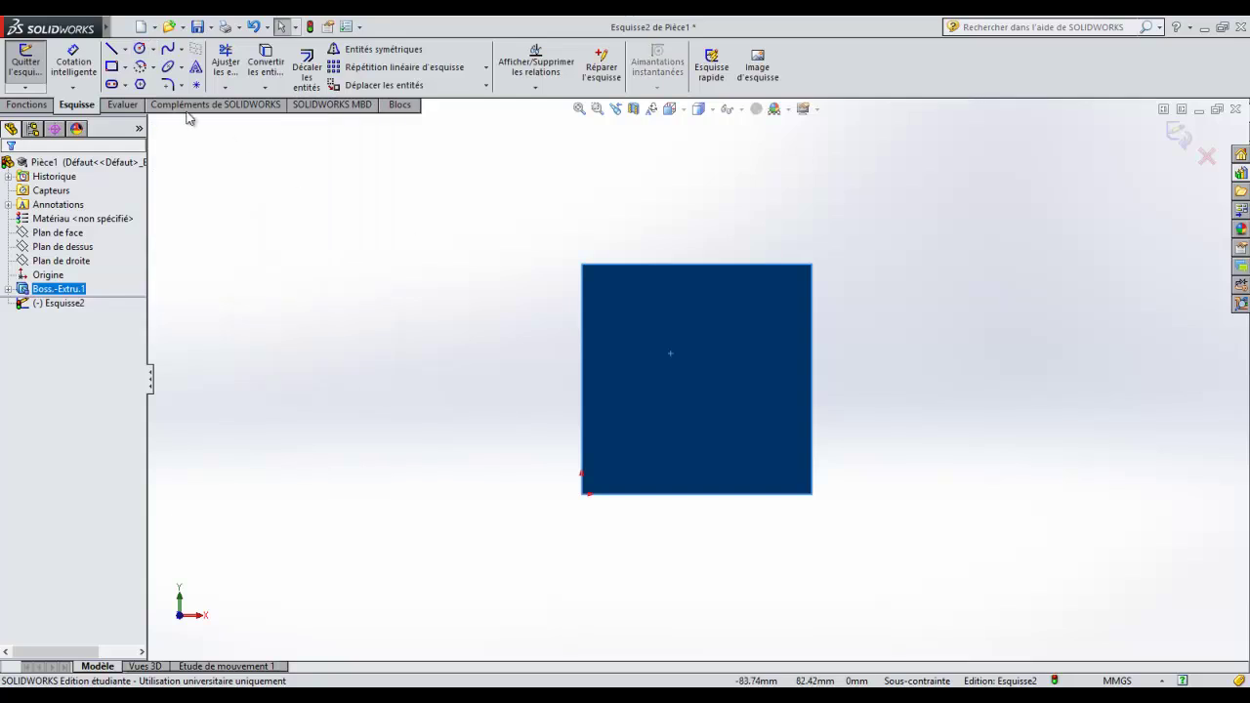
Step: Draw a diagonal construction line across the front face from its upper-right corner to its lower-left corner at the origin
{"action": "left_click", "coordinate": [125, 50]}
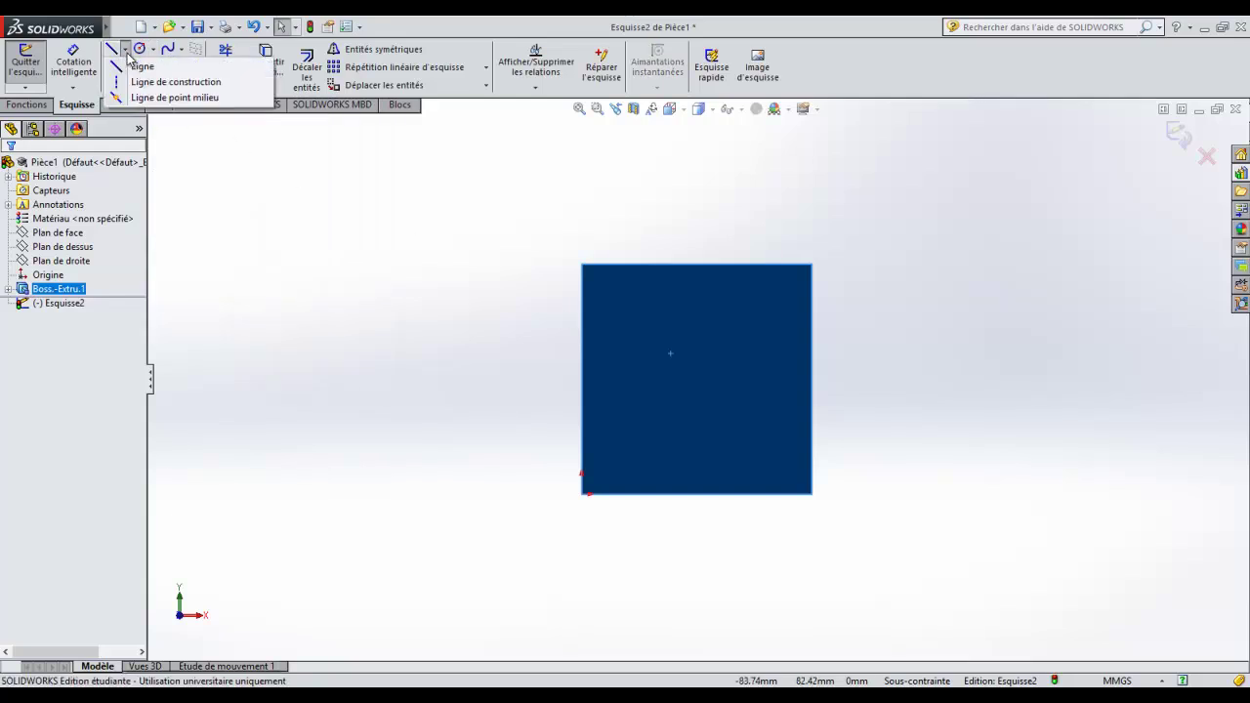
{"action": "left_click", "coordinate": [137, 84]}
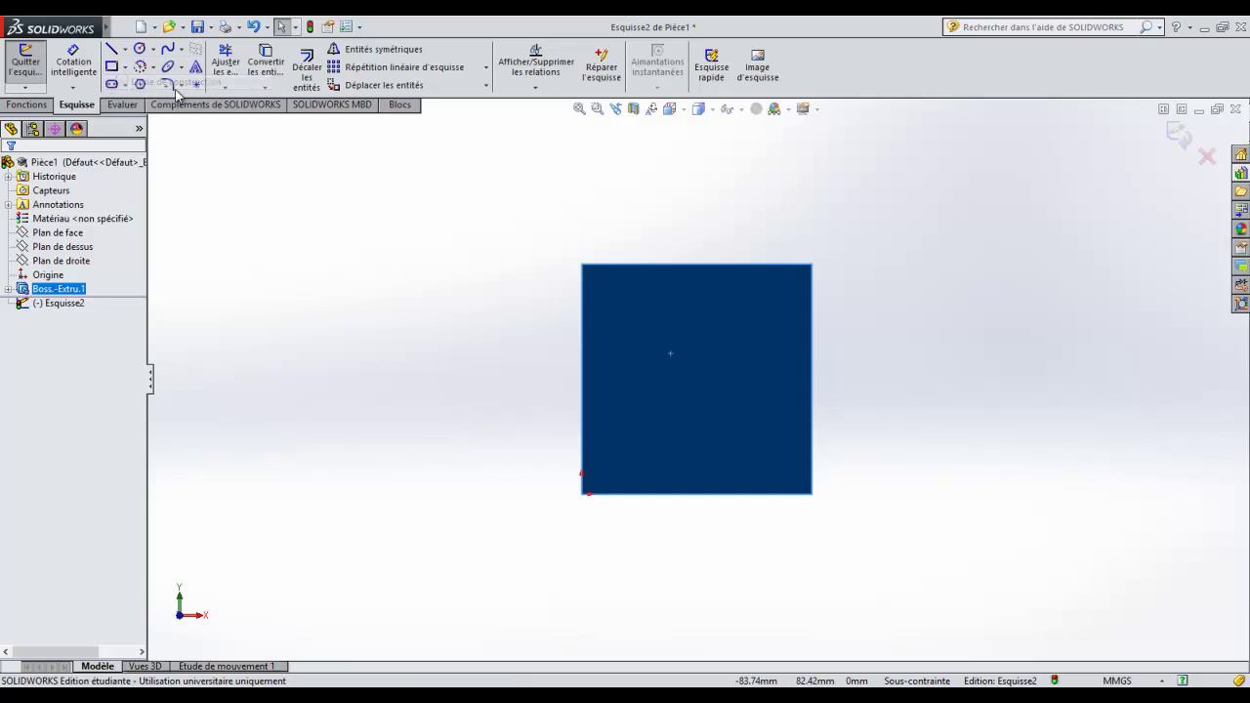
{"action": "left_click", "coordinate": [812, 265]}
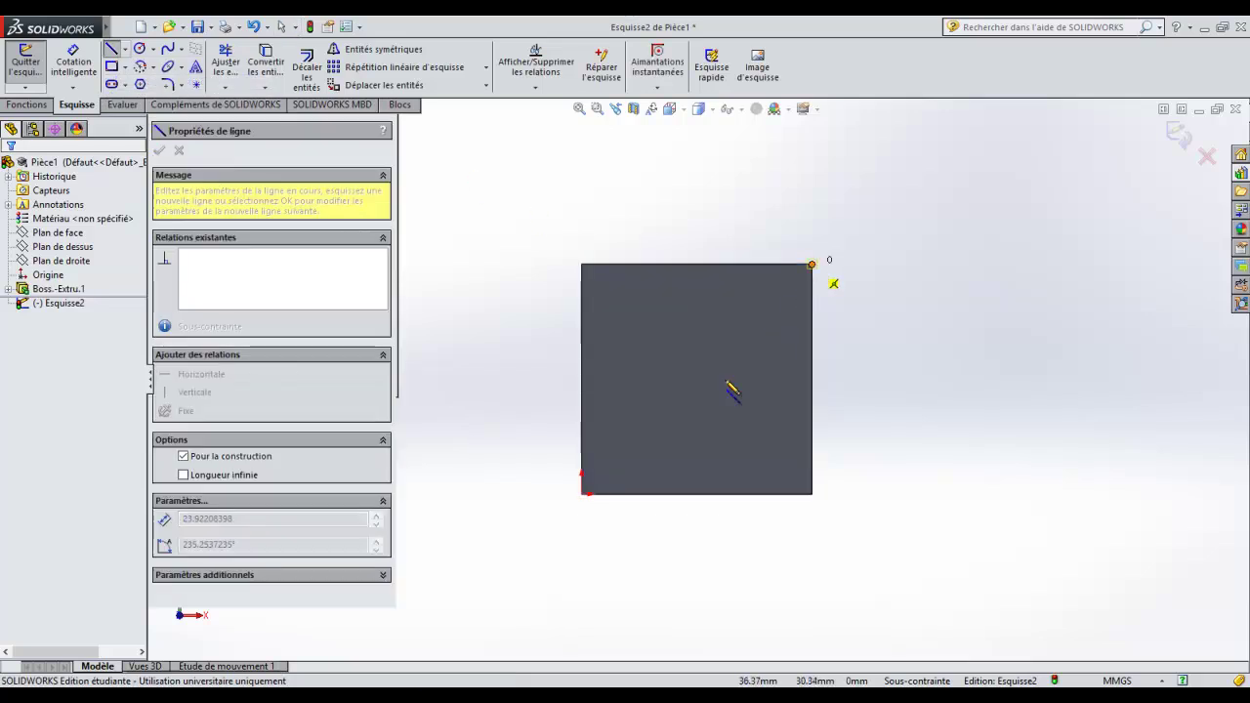
{"action": "left_click", "coordinate": [582, 494]}
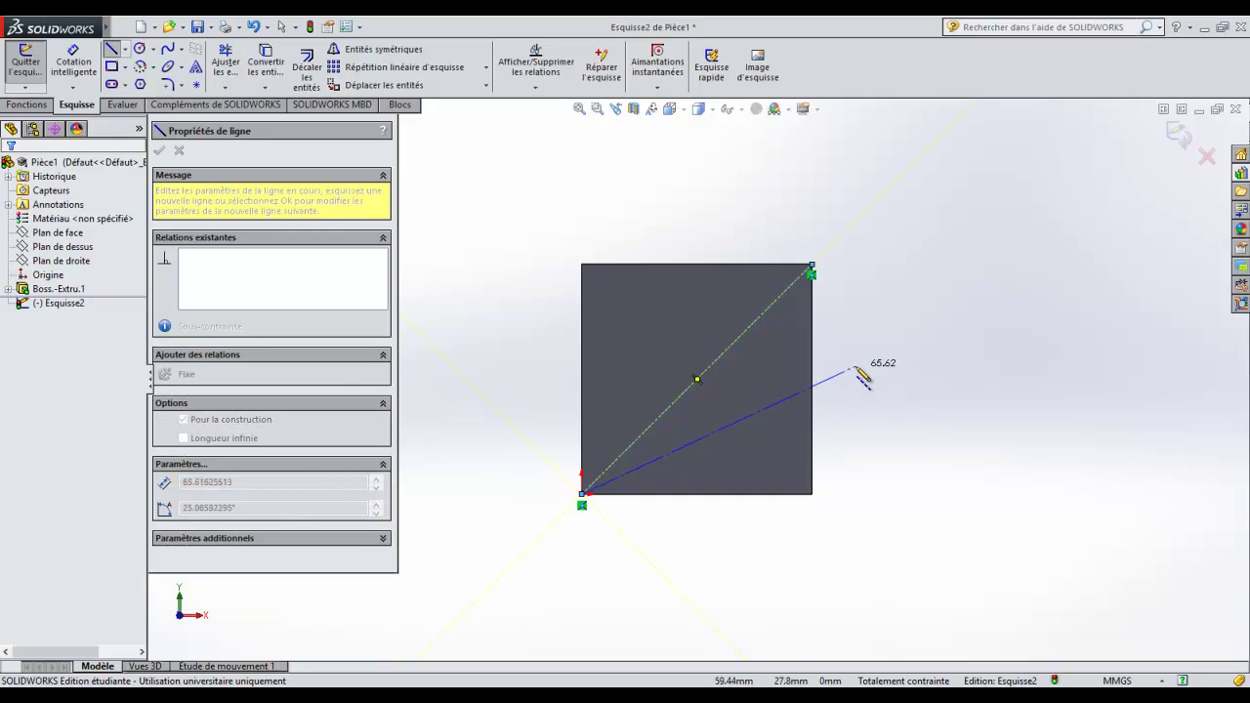
{"action": "key", "text": "Escape"}
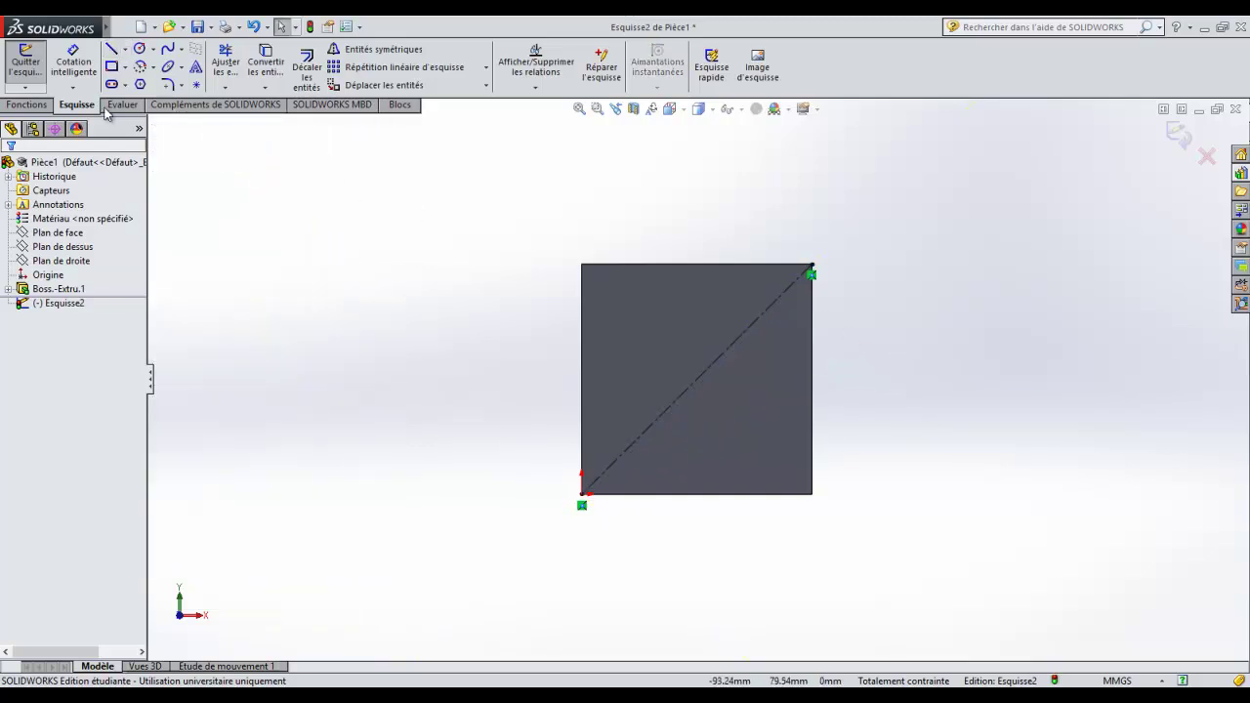
Step: Sketch a circle about 13.6 mm in diameter centred on the midpoint of the construction diagonal
{"action": "left_click", "coordinate": [140, 49]}
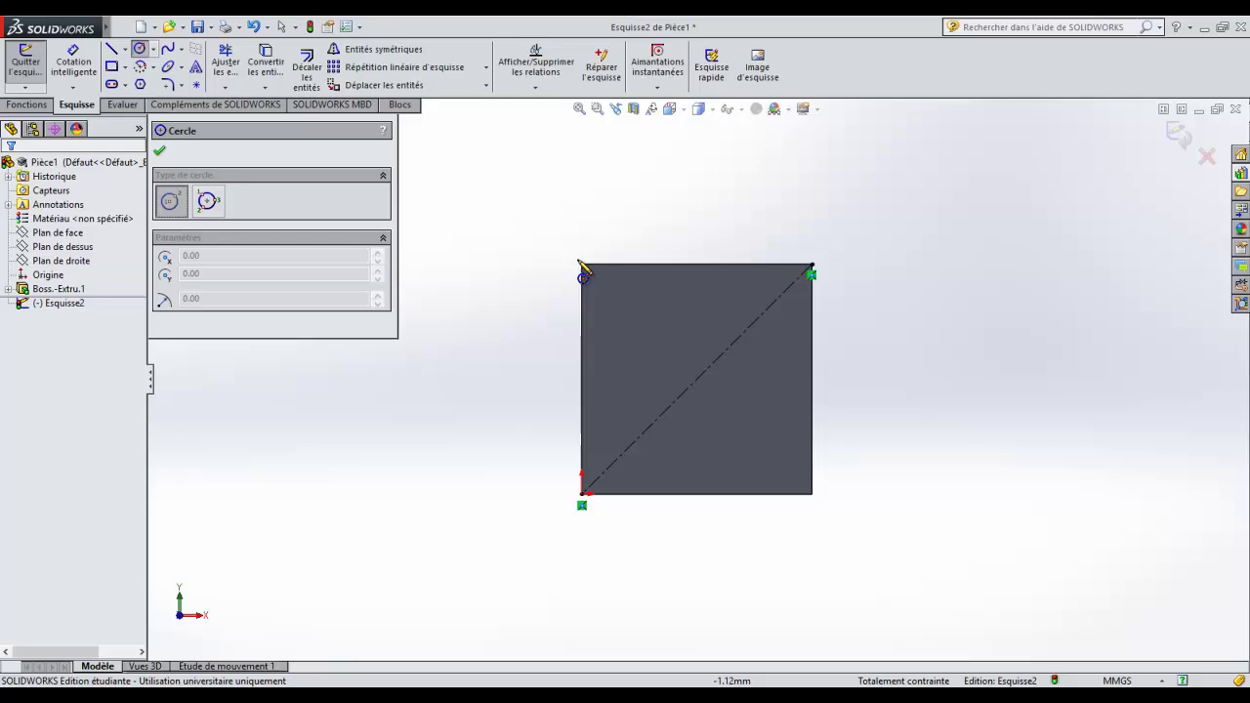
{"action": "left_click", "coordinate": [697, 379]}
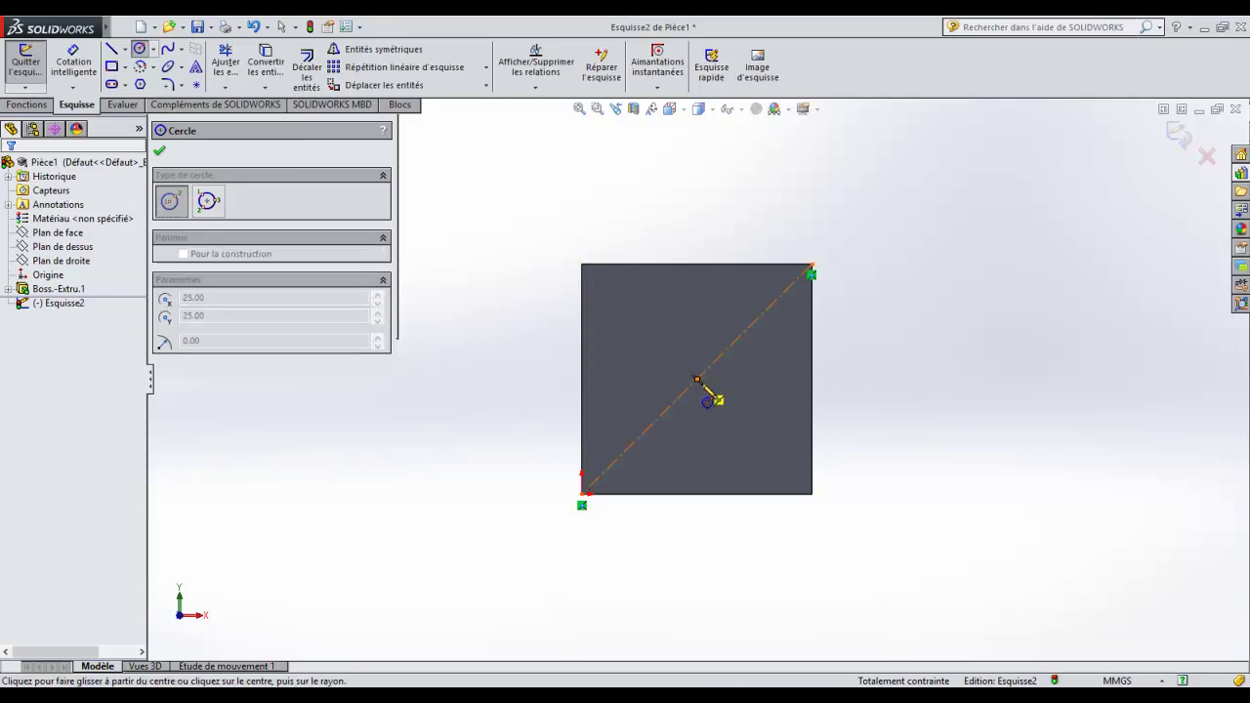
{"action": "left_click", "coordinate": [727, 411]}
{"action": "left_click", "coordinate": [696, 379]}
{"action": "key", "text": "Escape"}
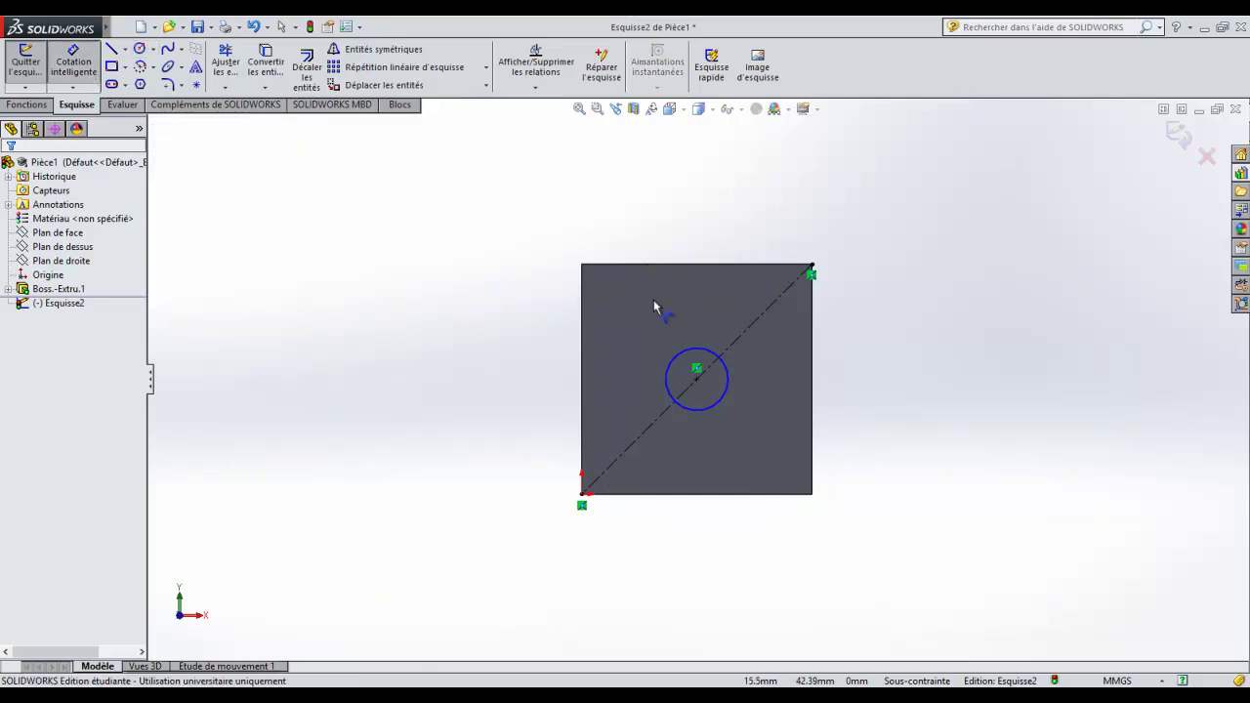
Step: Dimension the circle's diameter to 10 mm and exit the sketch
{"action": "left_click", "coordinate": [726, 395]}
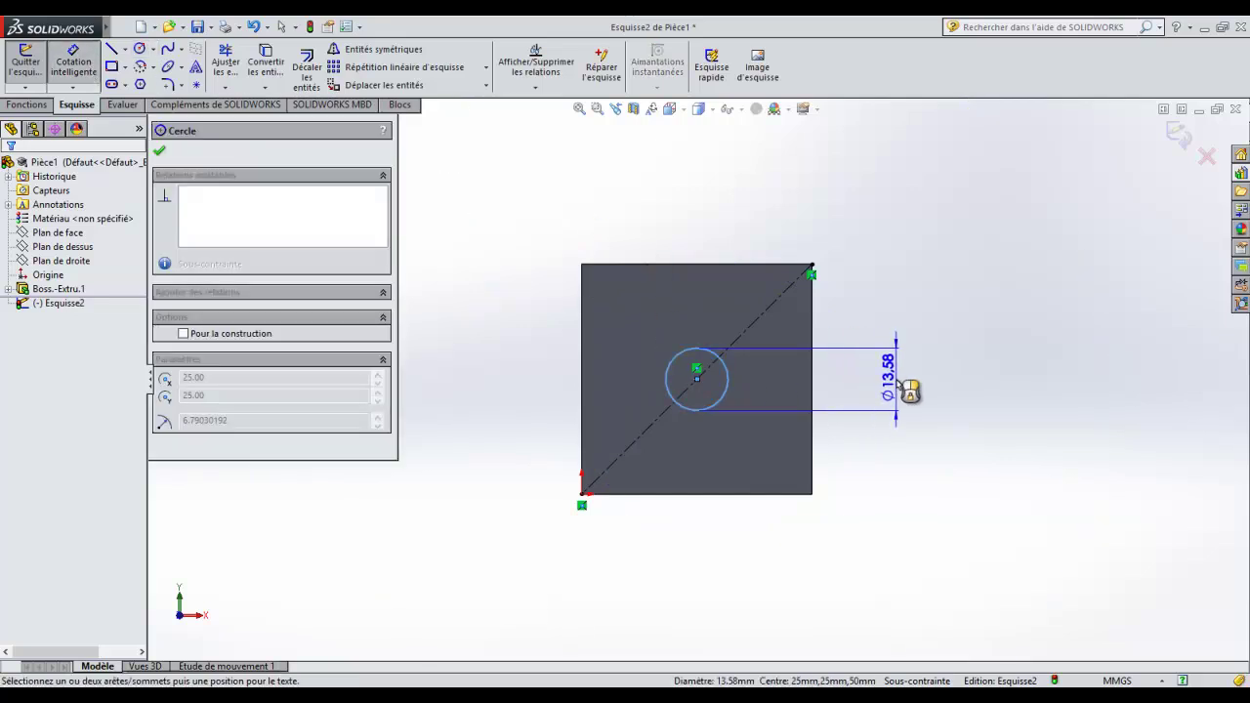
{"action": "left_click", "coordinate": [910, 391]}
{"action": "key", "text": "Return"}
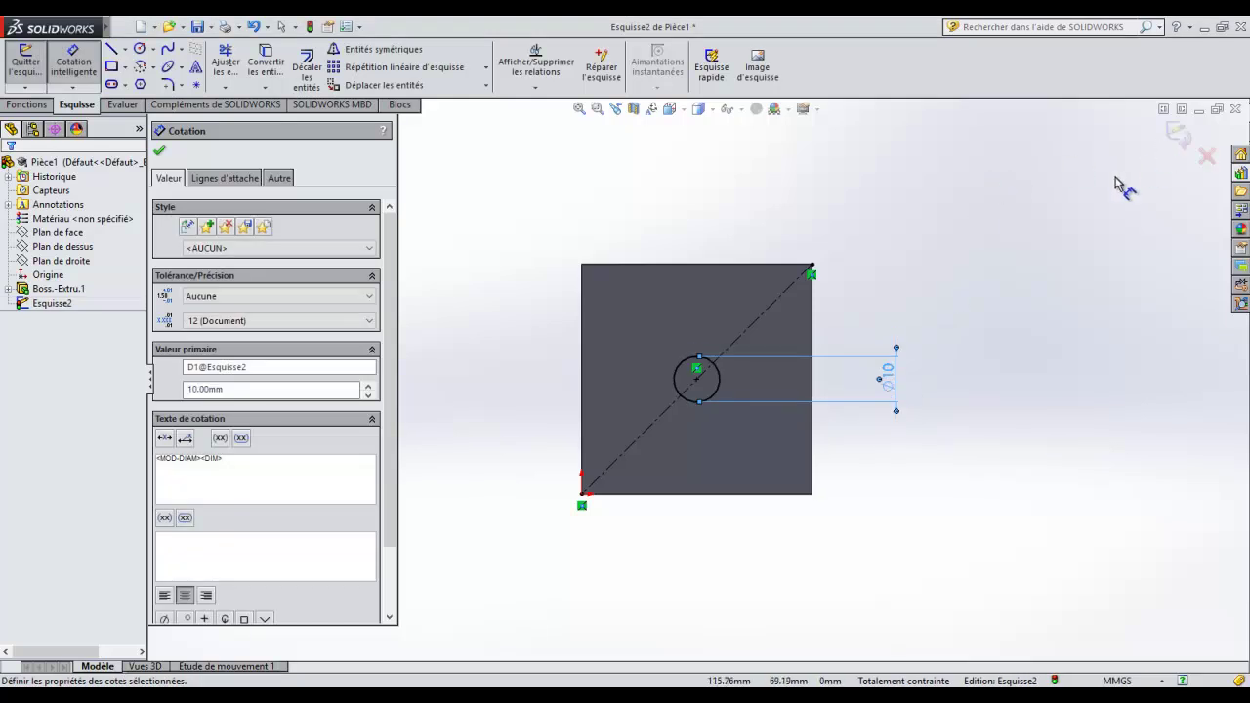
{"action": "key", "text": "Escape"}
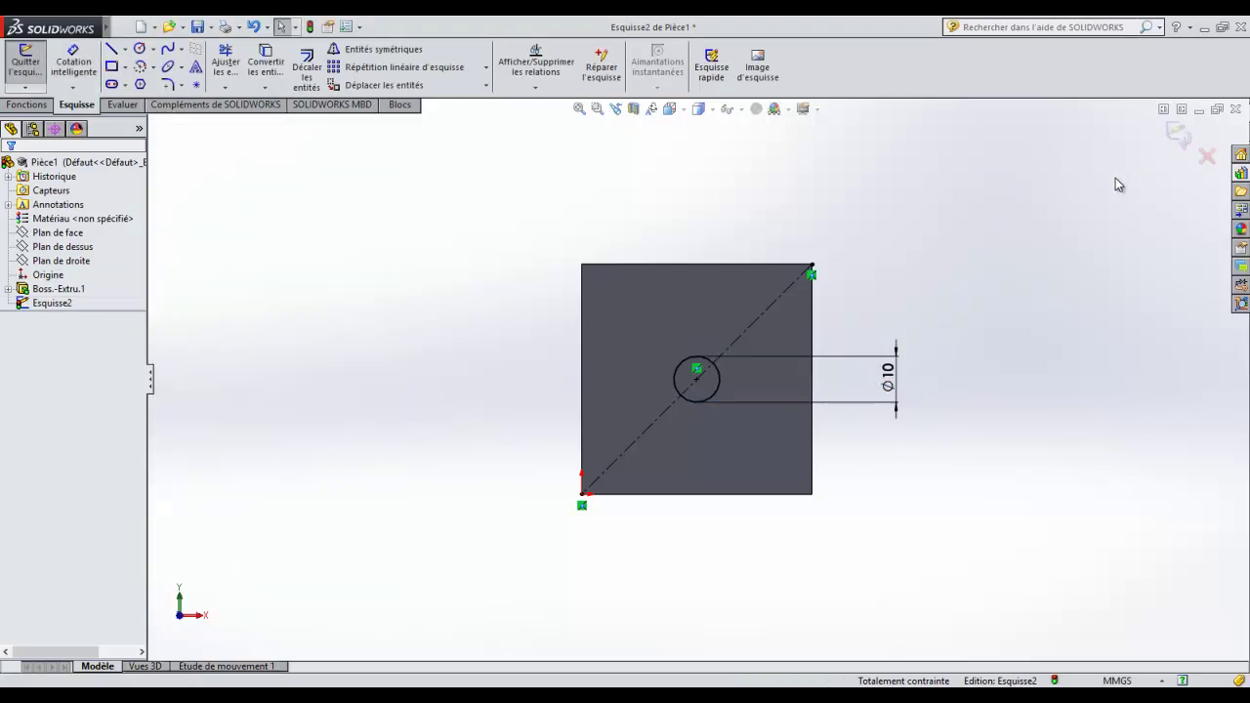
{"action": "left_click", "coordinate": [1179, 134]}
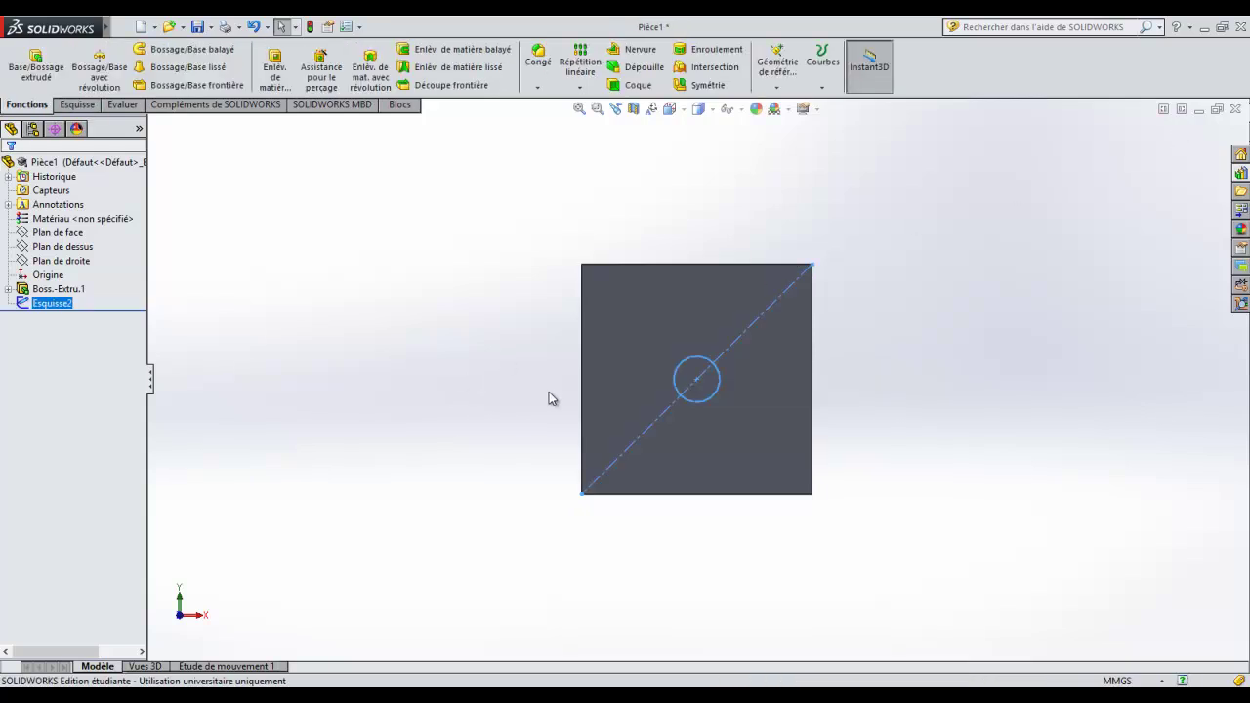
Step: Cut the circle sketch Esquisse2 through the whole cube with an extruded cut using the end condition A travers tout
{"action": "middle_click_drag", "start_coordinate": [549, 392], "coordinate": [505, 416]}
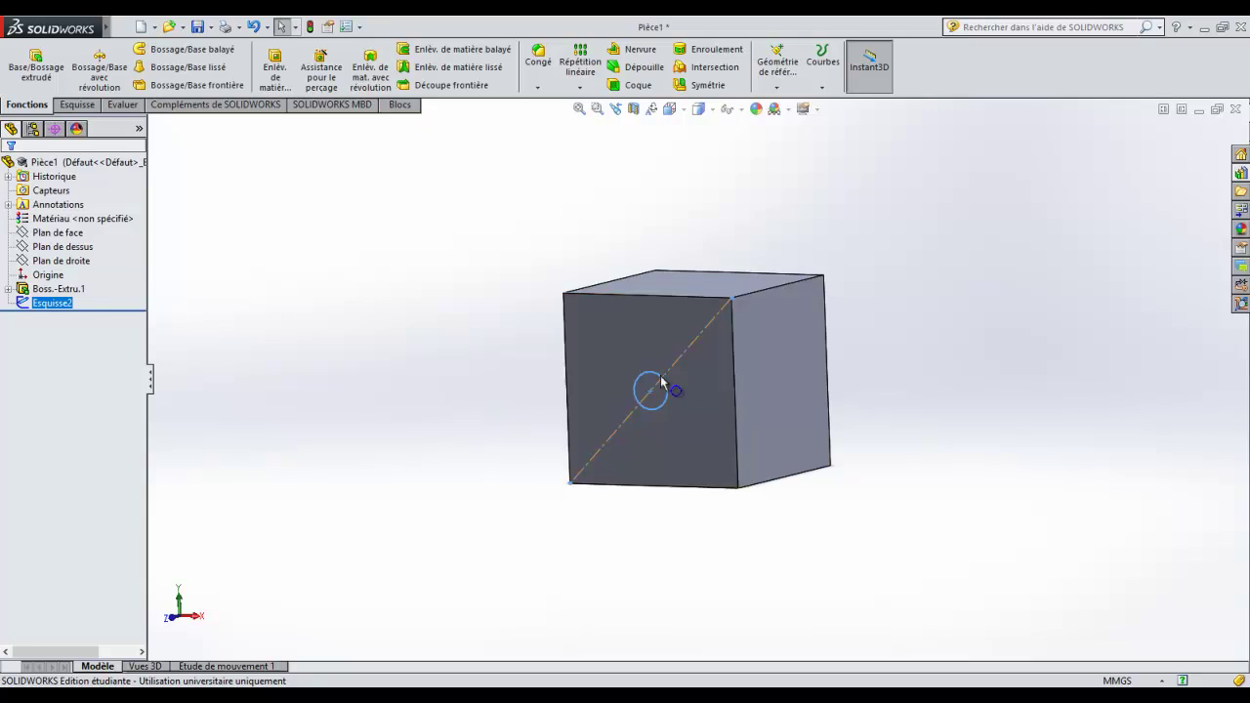
{"action": "scroll", "coordinate": [506, 395], "scroll_direction": "up", "scroll_amount": 2}
{"action": "scroll", "coordinate": [506, 396], "scroll_direction": "down", "scroll_amount": 2}
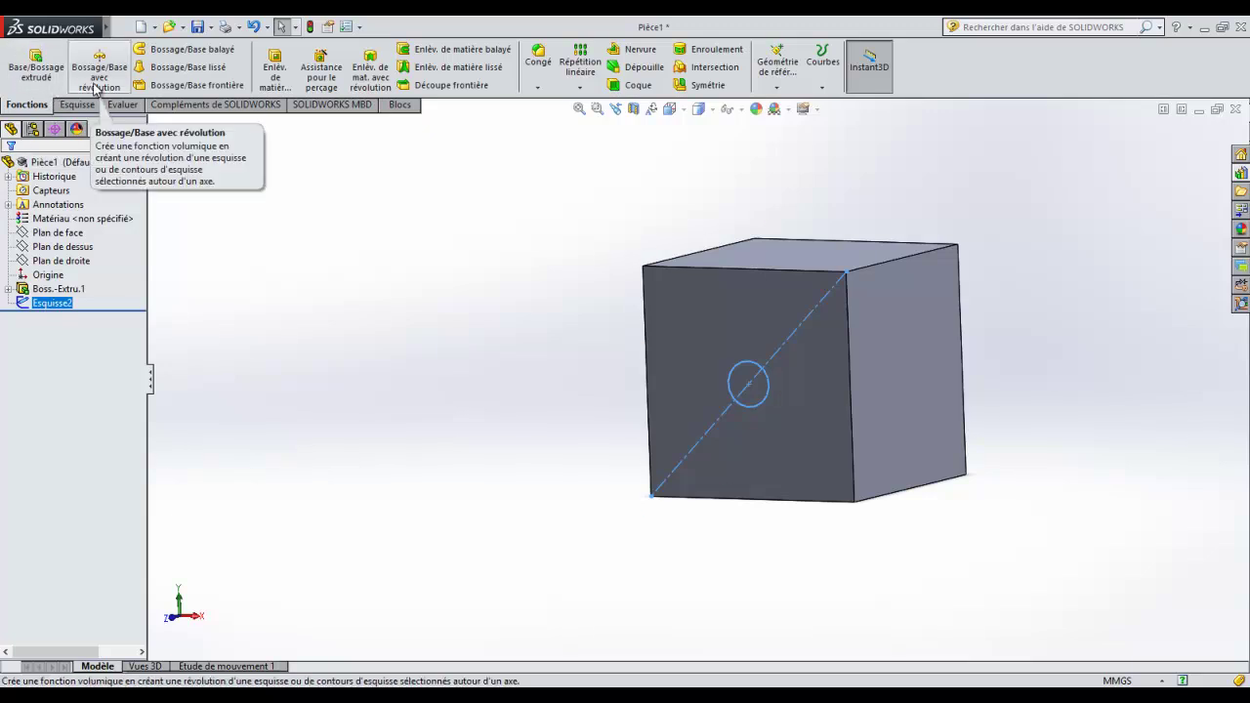
{"action": "left_click", "coordinate": [281, 78]}
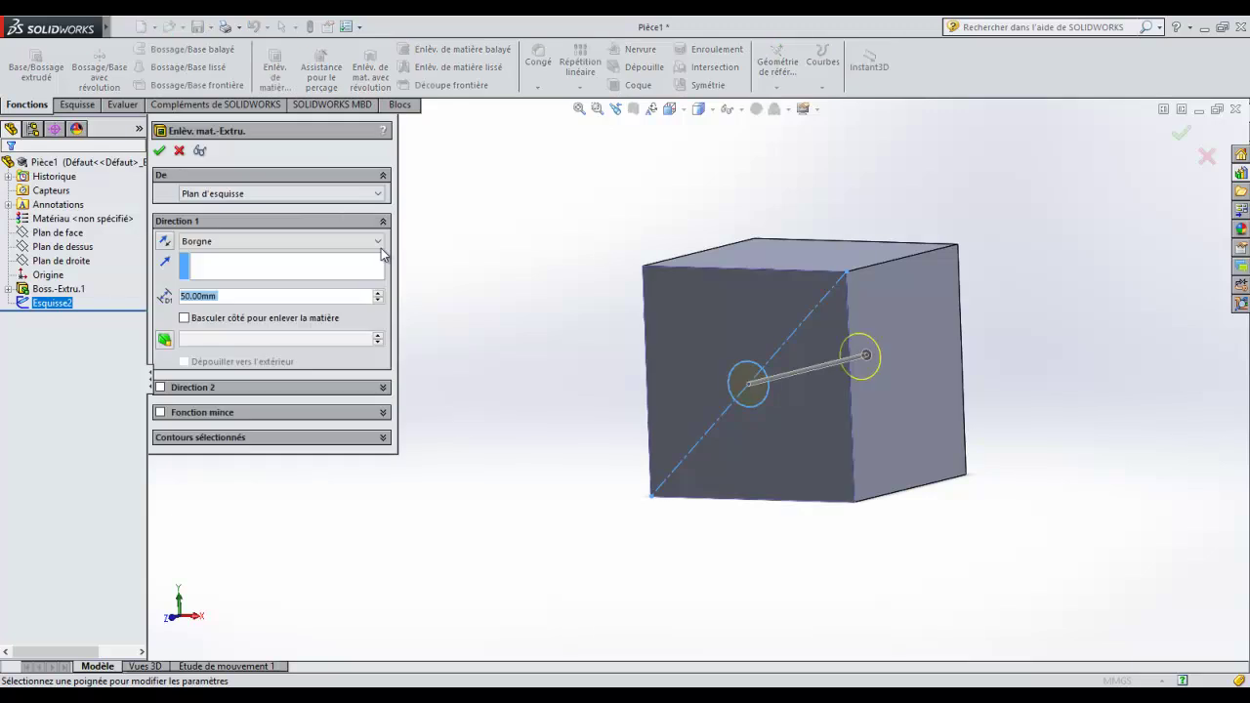
{"action": "middle_click_drag", "start_coordinate": [551, 335], "coordinate": [484, 377]}
{"action": "left_click_drag", "start_coordinate": [863, 353], "coordinate": [897, 344]}
{"action": "middle_click_drag", "start_coordinate": [642, 410], "coordinate": [467, 324]}
{"action": "left_click", "coordinate": [337, 241]}
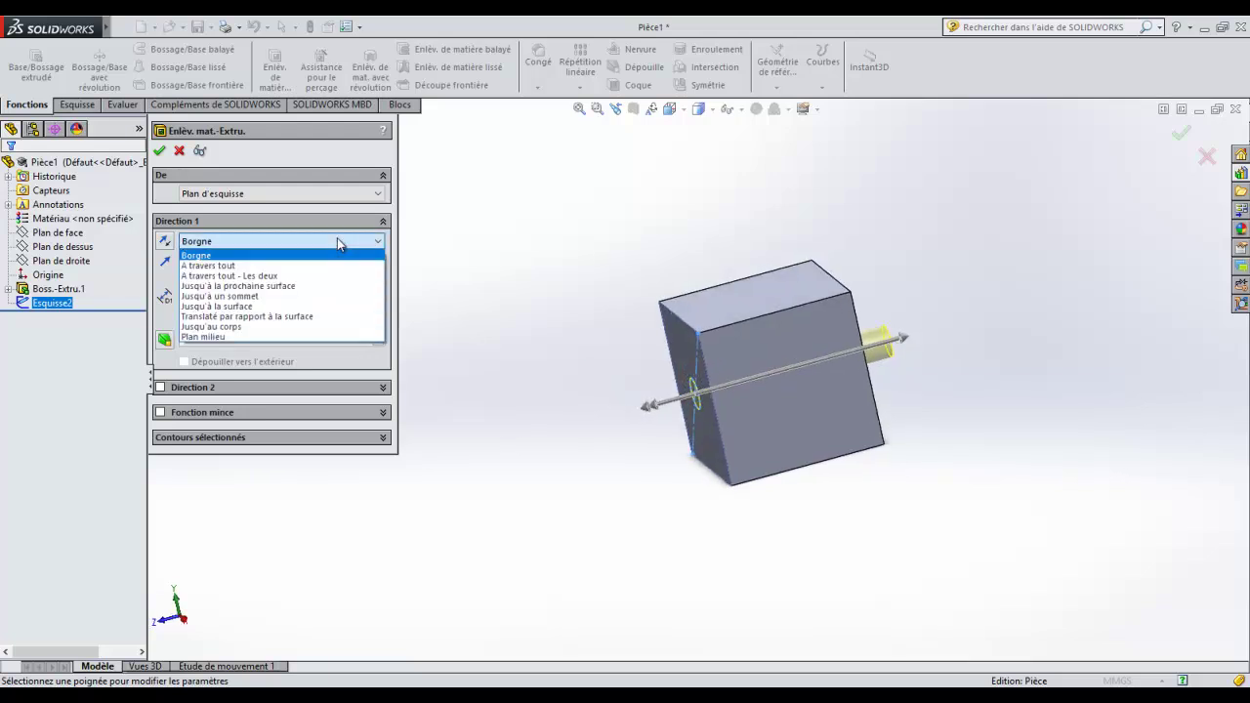
{"action": "left_click", "coordinate": [283, 266]}
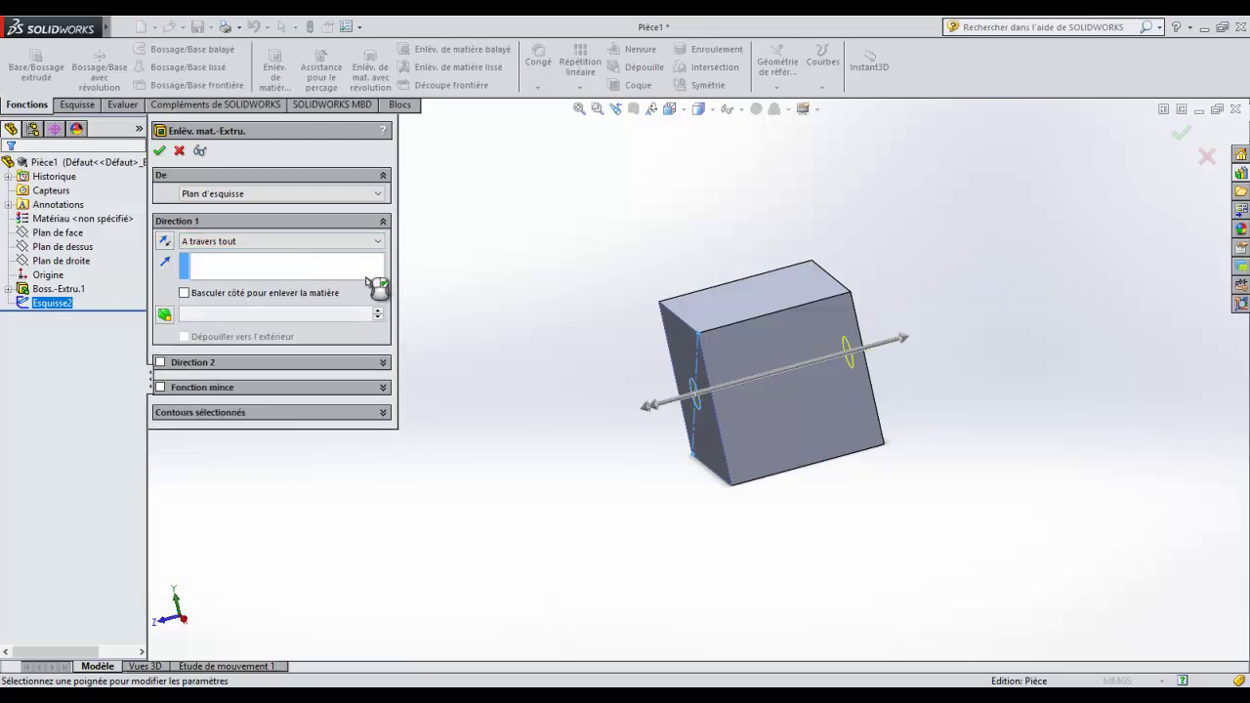
{"action": "middle_click_drag", "start_coordinate": [447, 251], "coordinate": [678, 282]}
{"action": "left_click", "coordinate": [159, 151]}
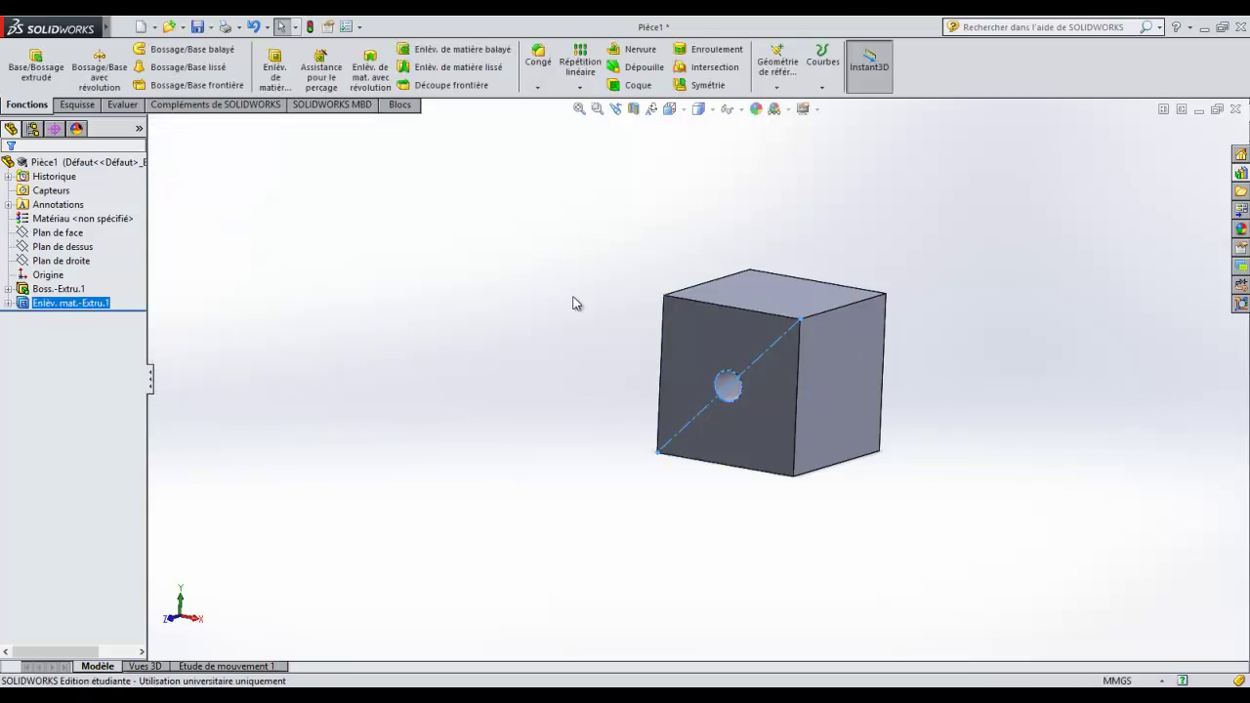
{"action": "middle_click_drag", "start_coordinate": [575, 303], "coordinate": [1097, 525]}
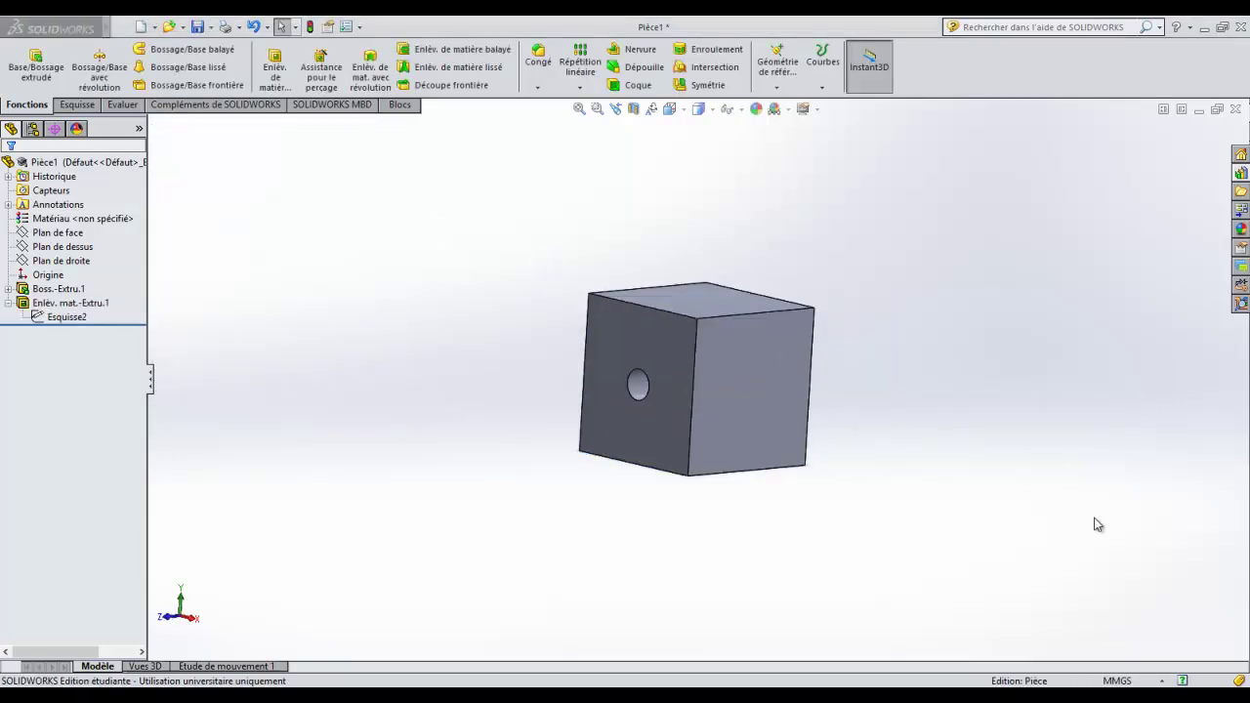
Step: Orient the view normal to the cube's undrilled right side face and start a new sketch on it
{"action": "right_click", "coordinate": [737, 379]}
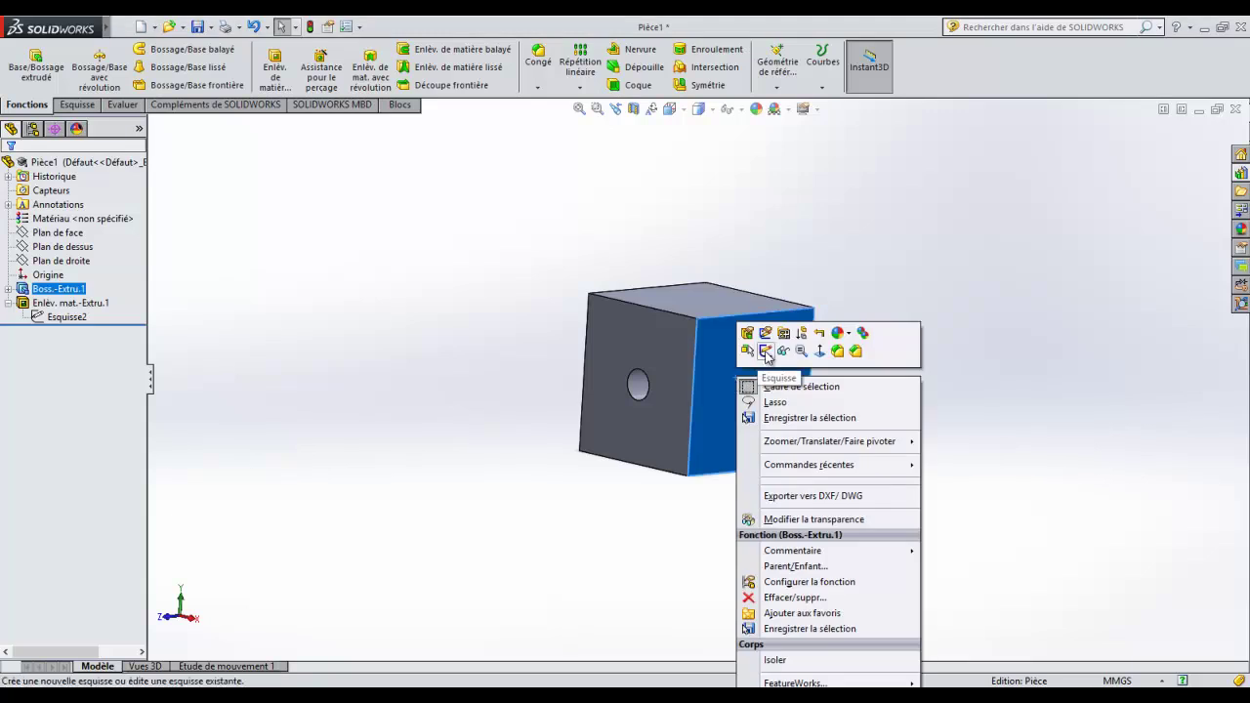
{"action": "left_click", "coordinate": [819, 349]}
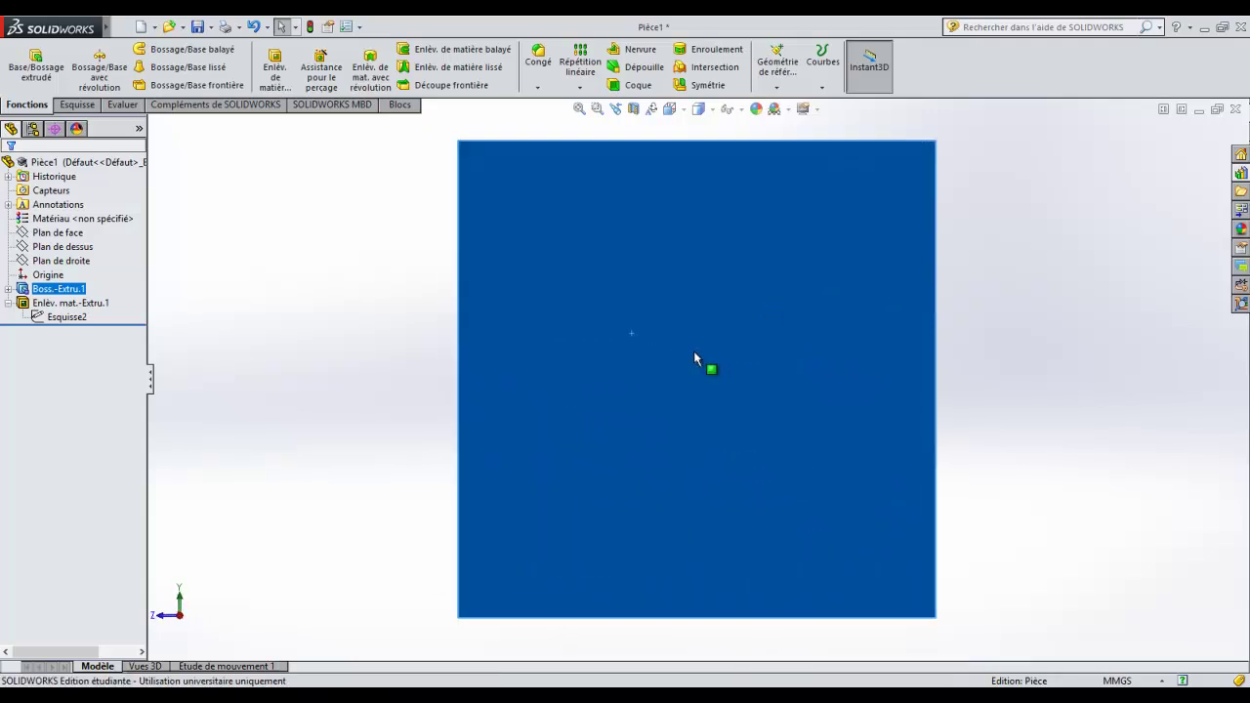
{"action": "right_click", "coordinate": [694, 352]}
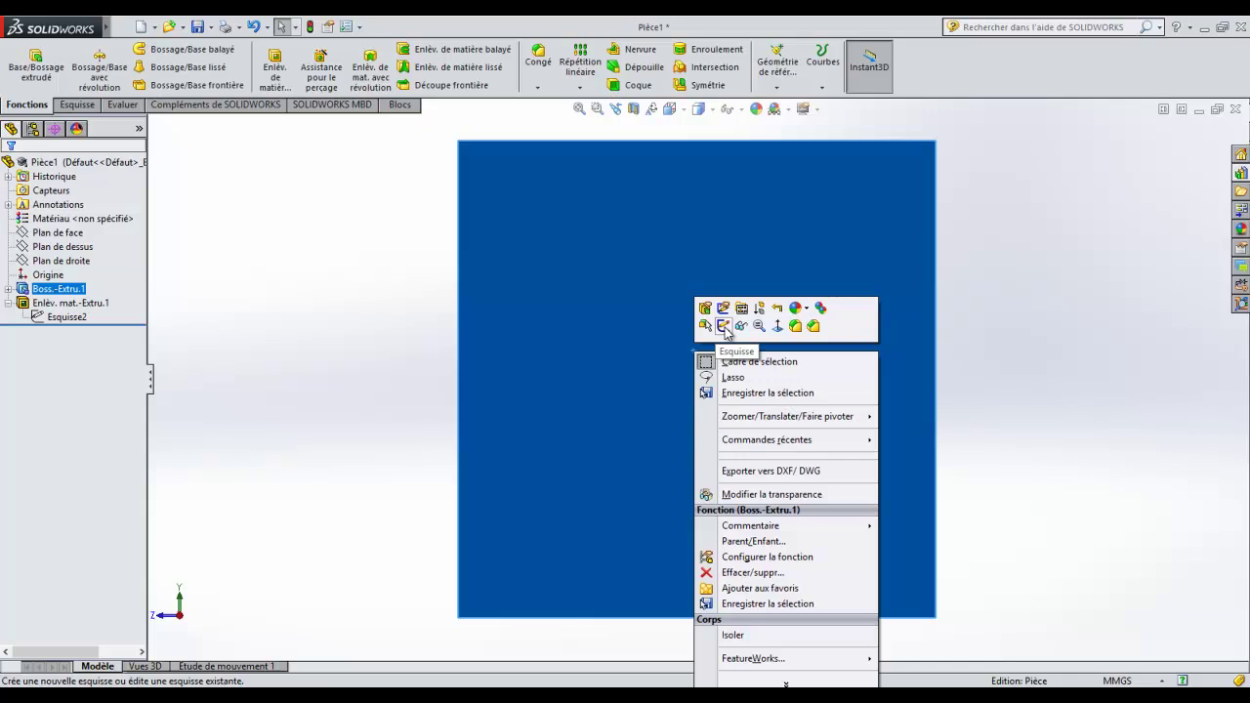
{"action": "left_click", "coordinate": [723, 327]}
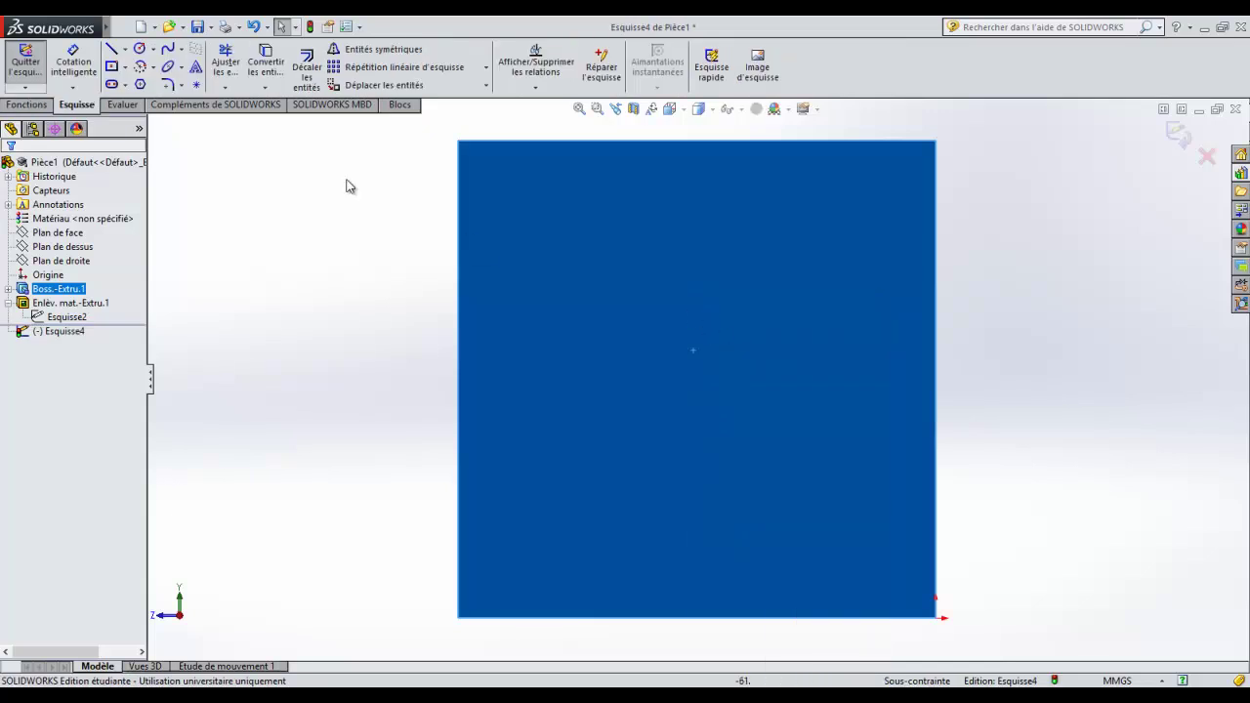
Step: Draw a diagonal construction line across the side face from its upper-right corner to its lower-left corner
{"action": "left_click", "coordinate": [124, 49]}
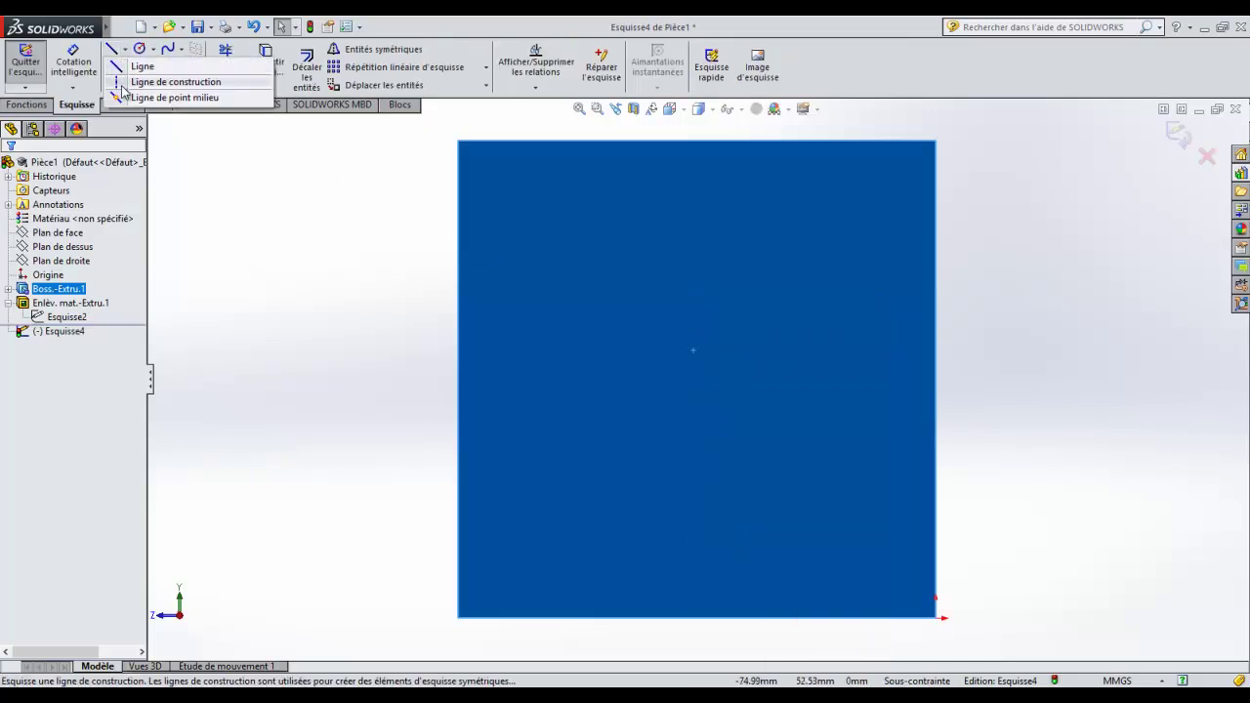
{"action": "left_click", "coordinate": [155, 87]}
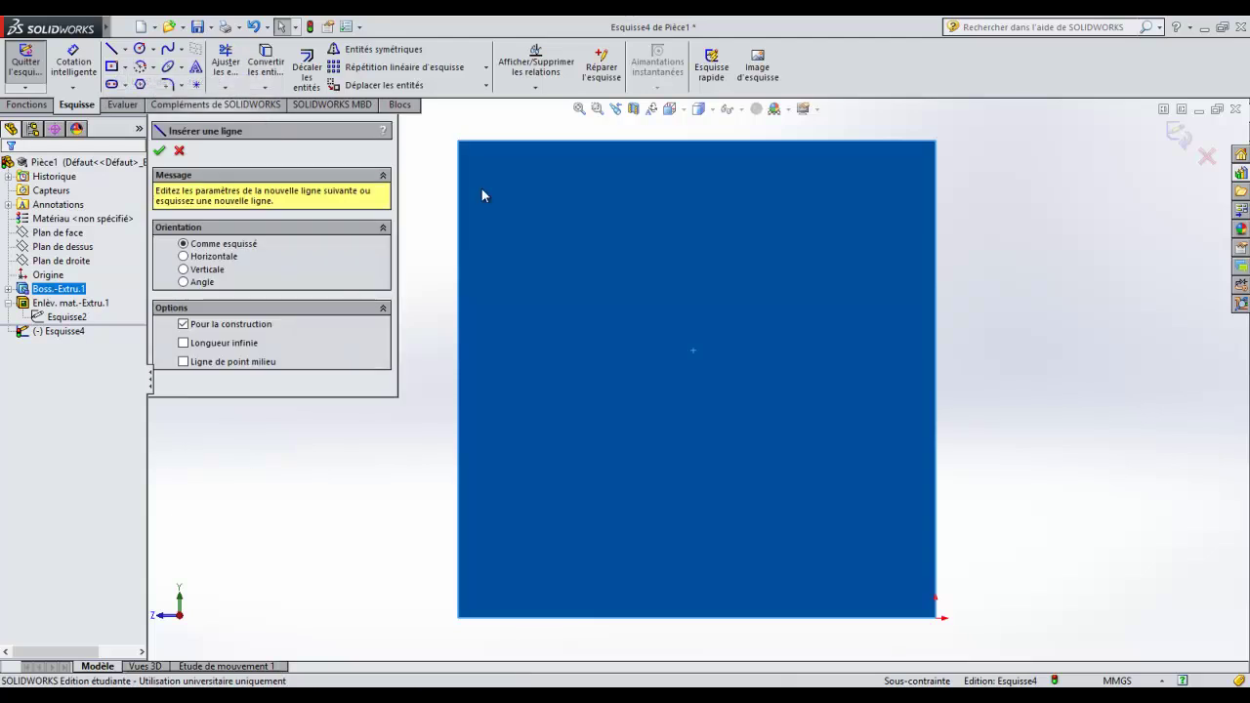
{"action": "left_click", "coordinate": [936, 141]}
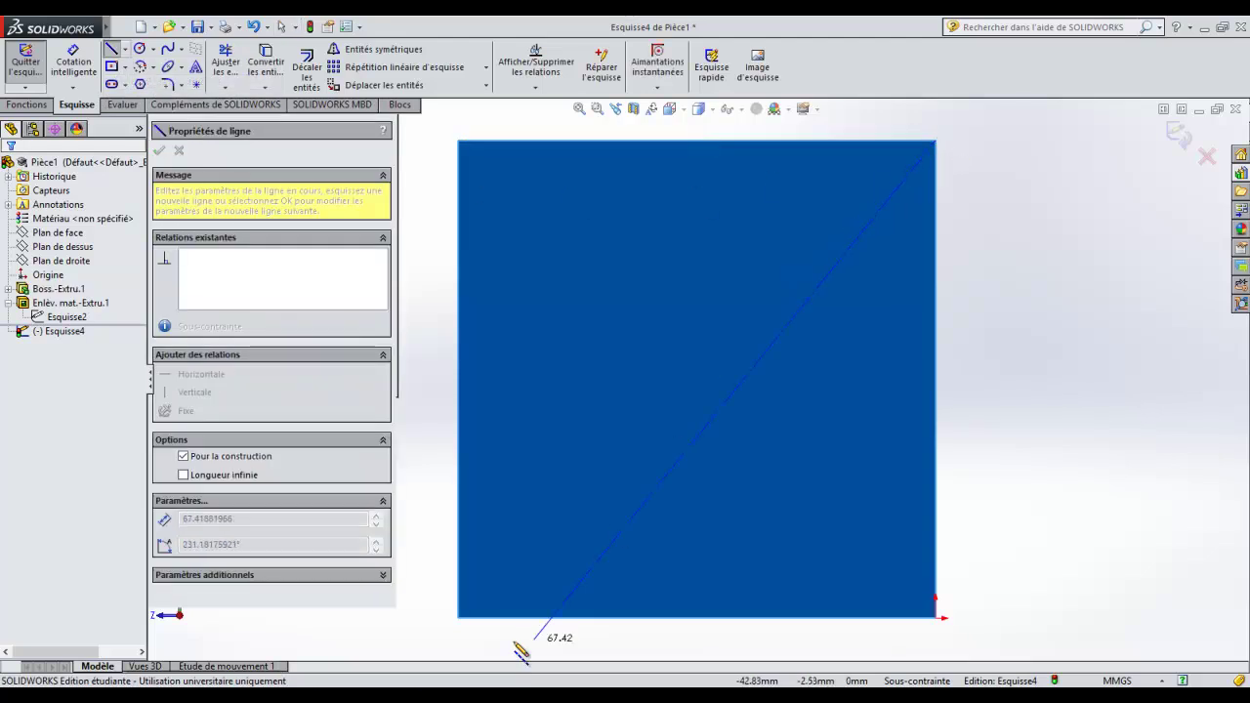
{"action": "left_click", "coordinate": [458, 619]}
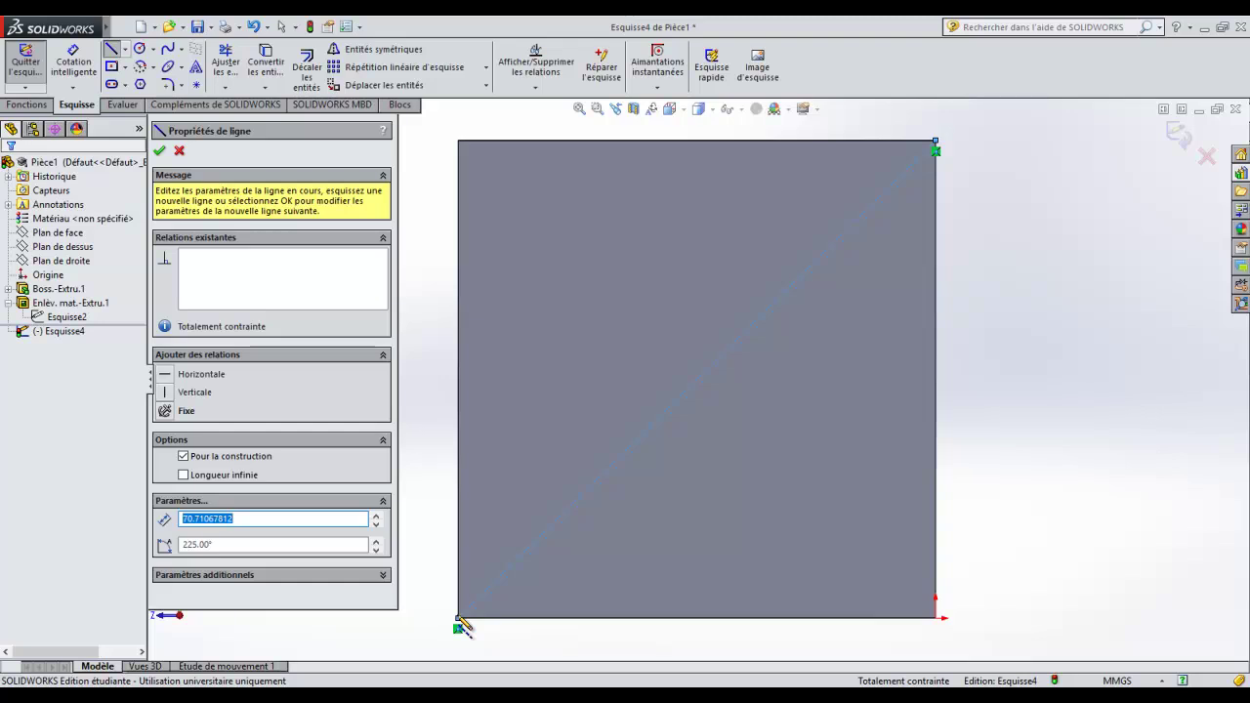
Step: Sketch a centre rectangle of about 11.6 by 7.1 mm at the midpoint of the diagonal construction line
{"action": "key", "text": "Escape"}
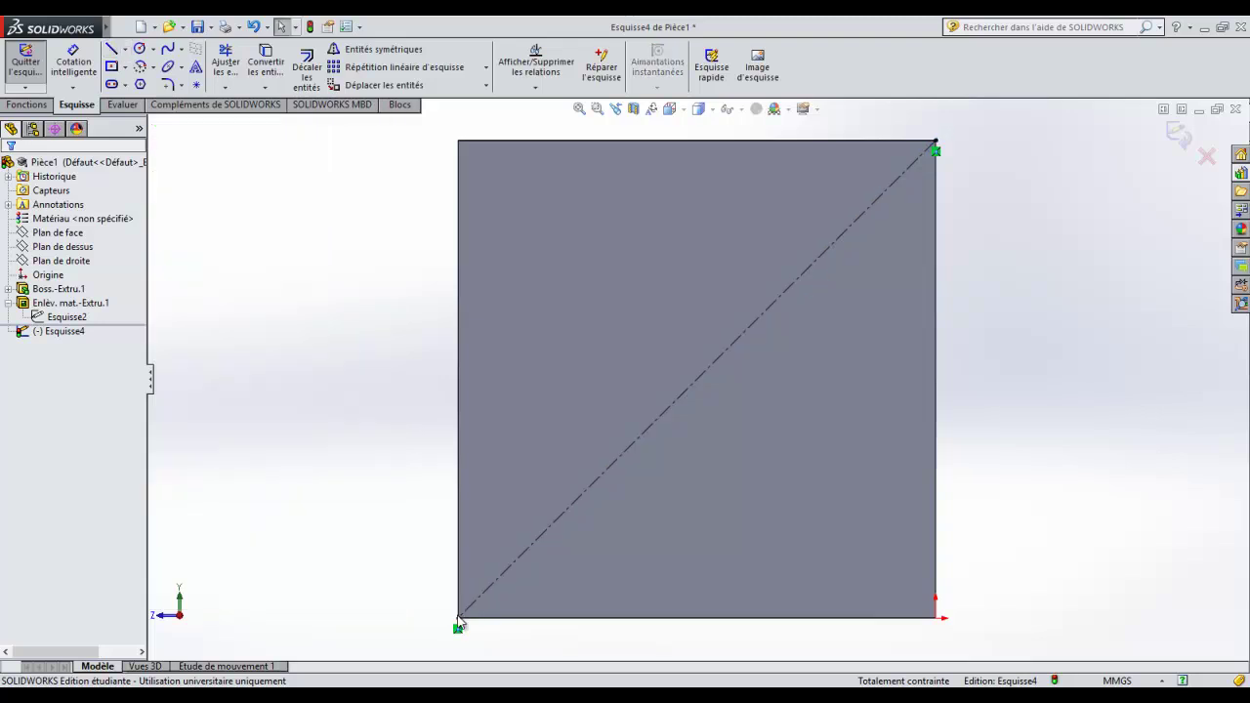
{"action": "left_click", "coordinate": [124, 68]}
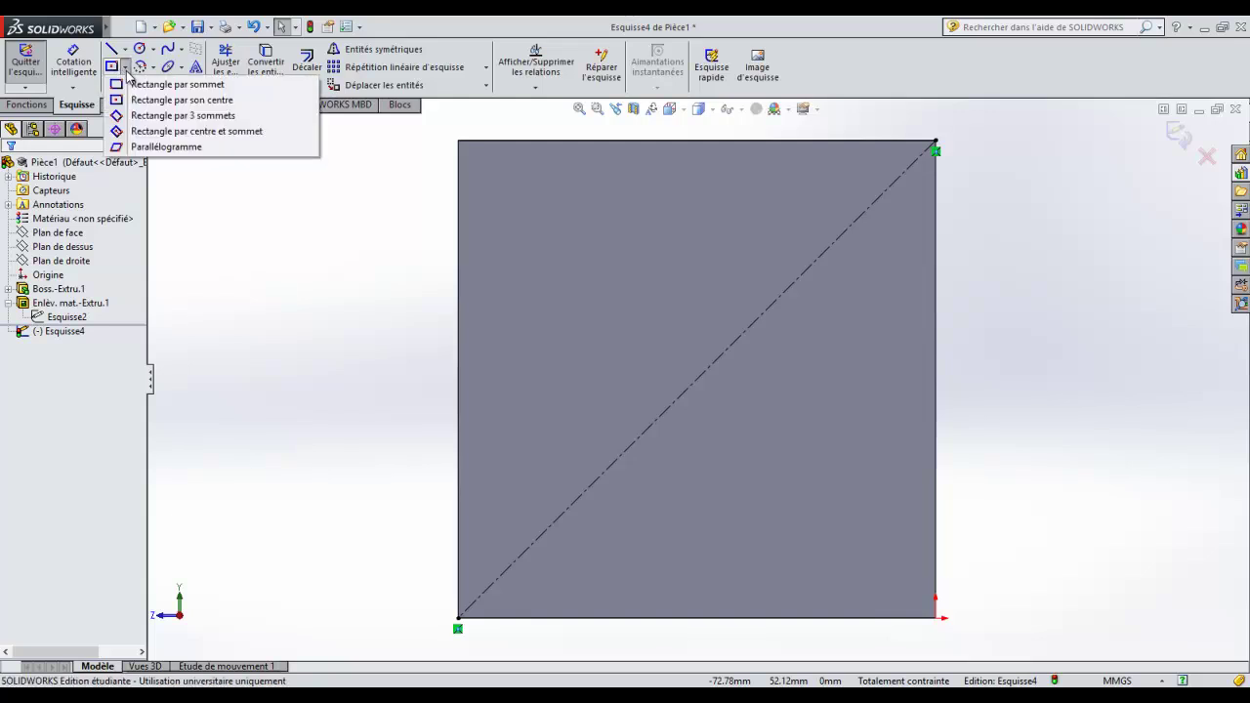
{"action": "left_click", "coordinate": [164, 101]}
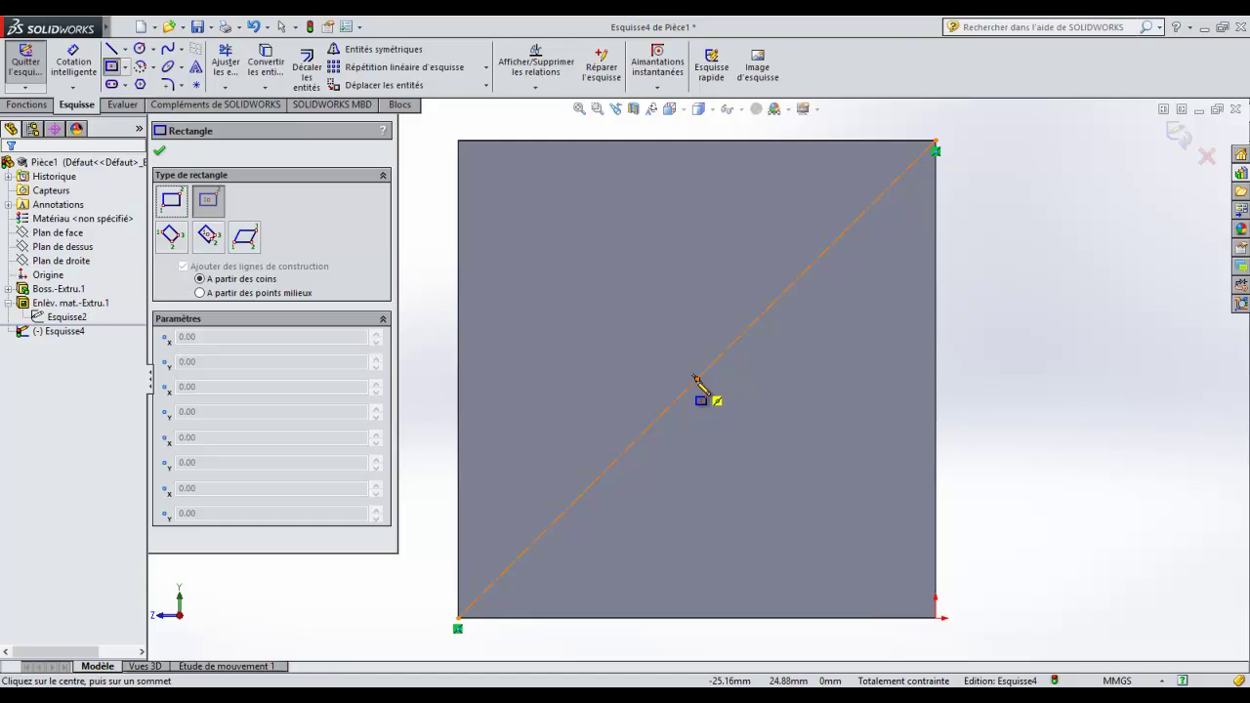
{"action": "left_click", "coordinate": [696, 379]}
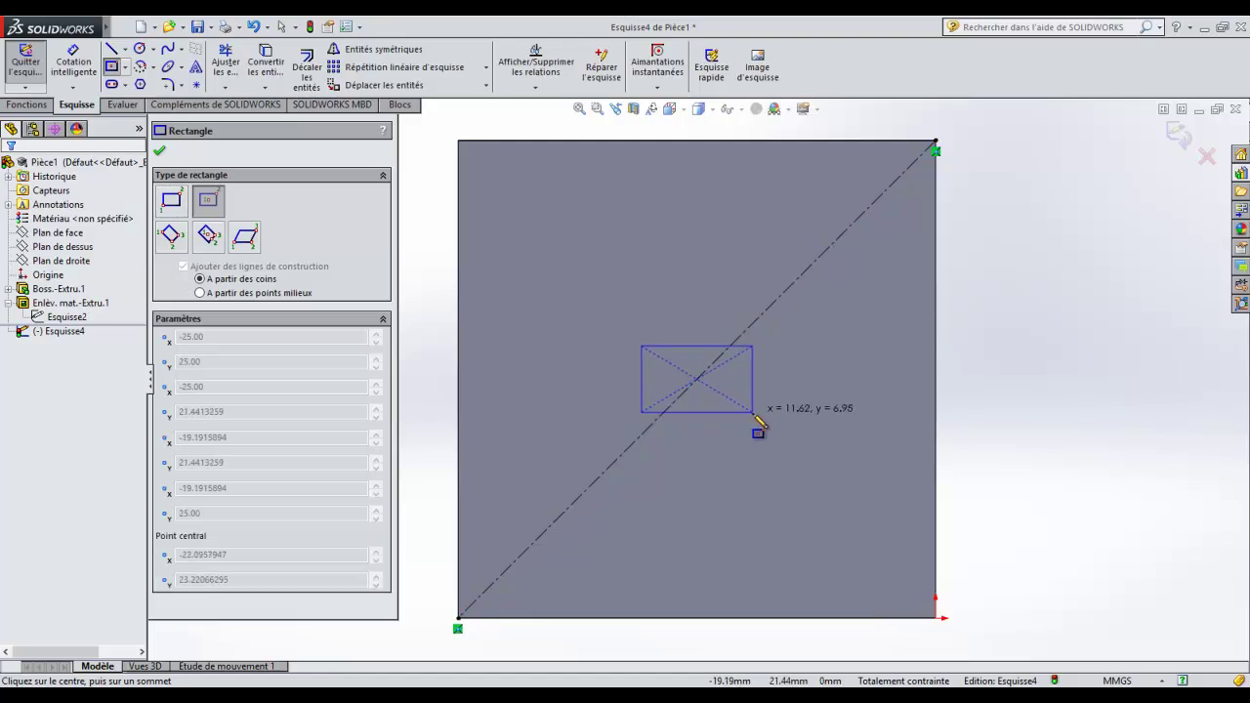
{"action": "left_click", "coordinate": [753, 412]}
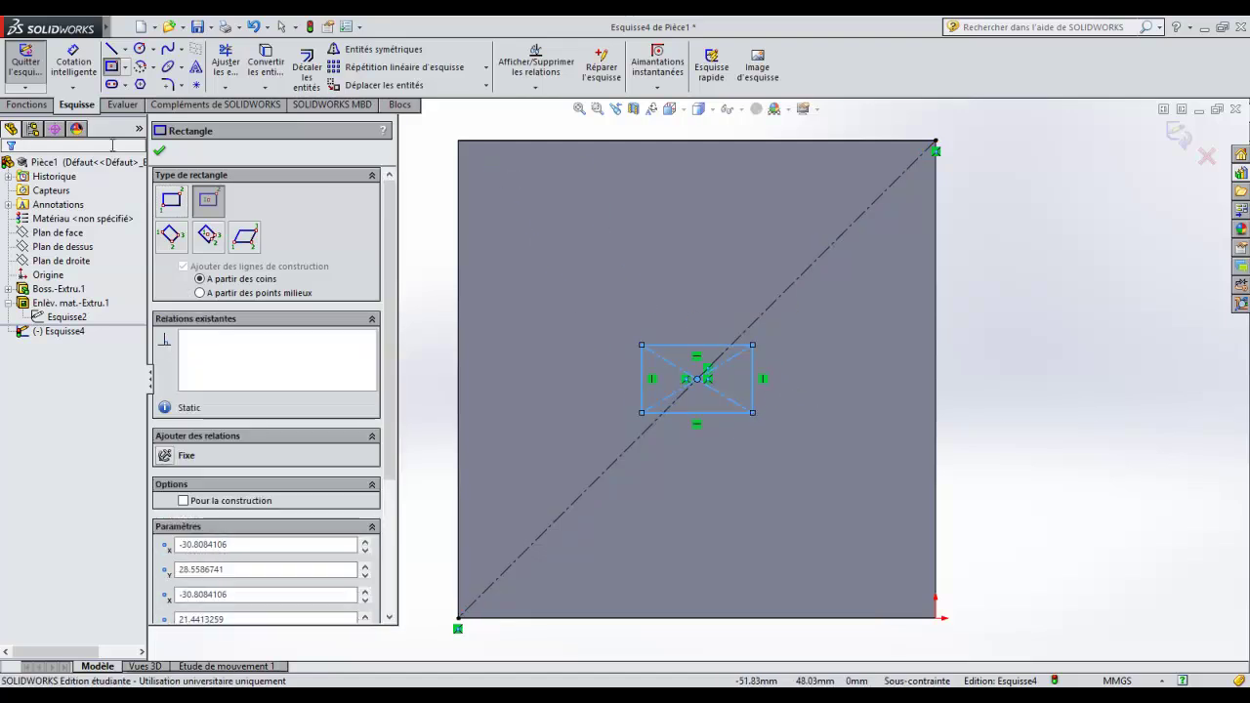
Step: Dimension the rectangle's width and height to 10 mm each and exit the sketch
{"action": "left_click", "coordinate": [74, 61]}
{"action": "left_click", "coordinate": [718, 348]}
{"action": "left_click", "coordinate": [718, 311]}
{"action": "type", "text": "10"}
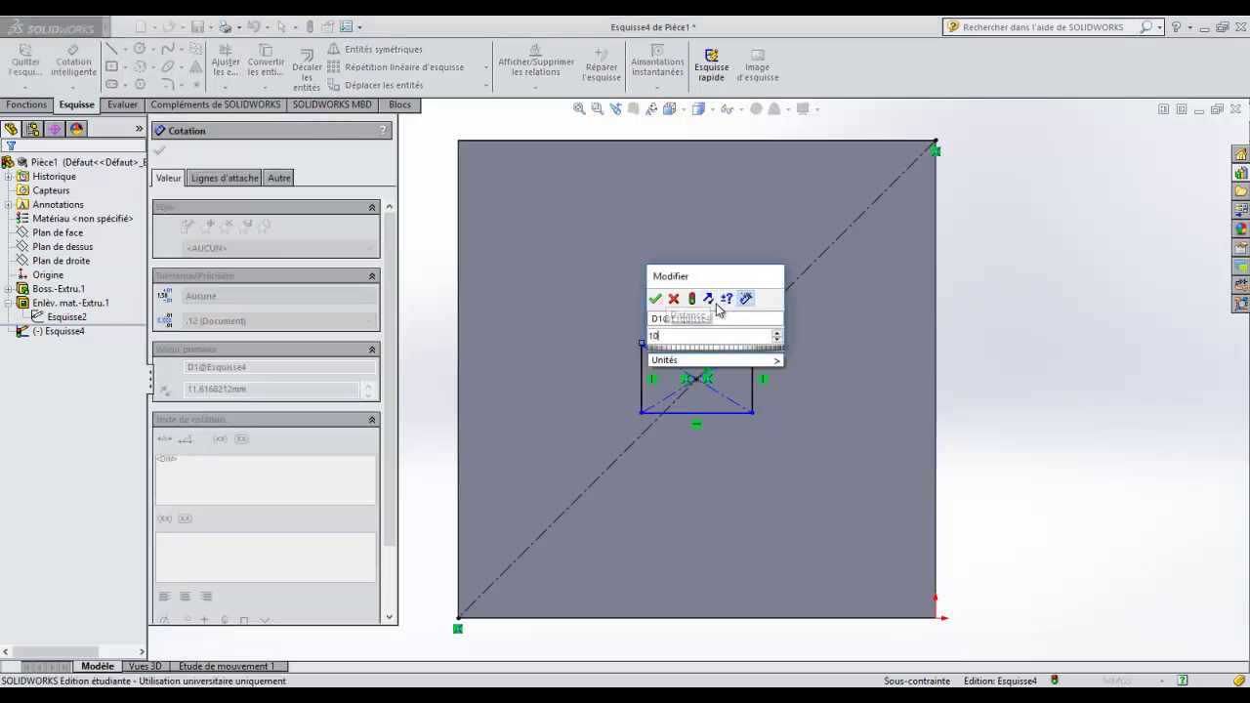
{"action": "key", "text": "Return"}
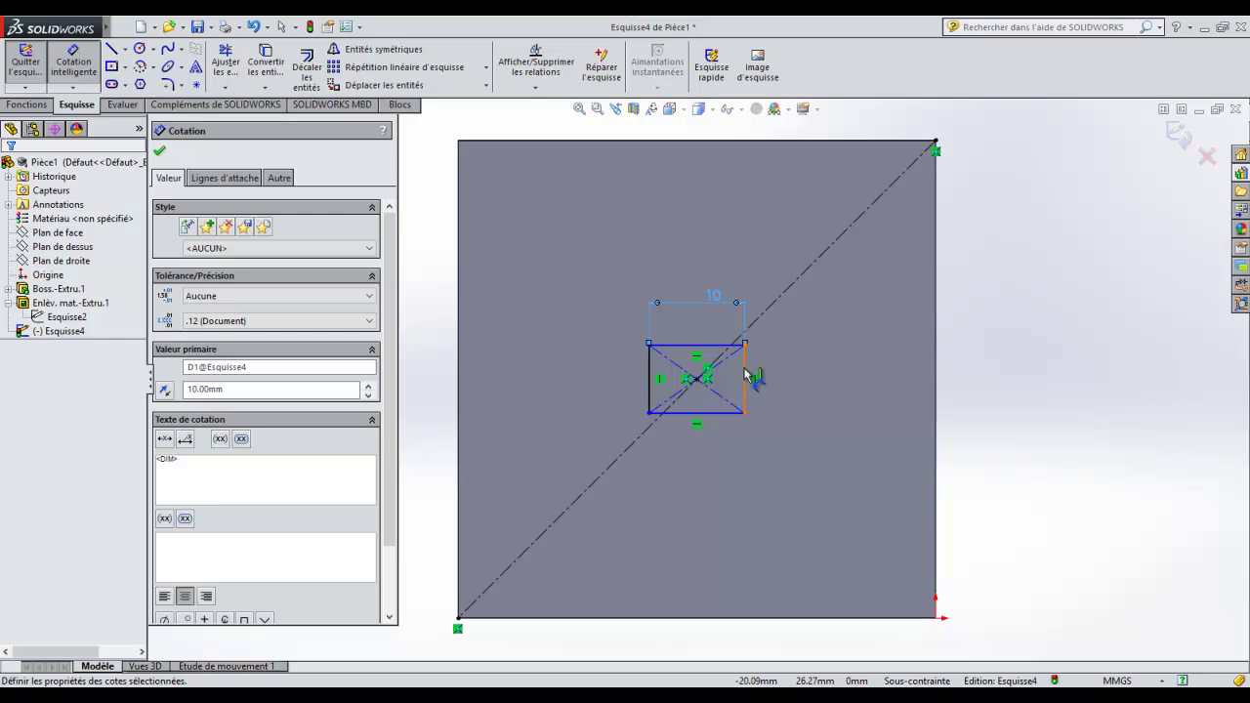
{"action": "left_click", "coordinate": [747, 374]}
{"action": "left_click", "coordinate": [807, 375]}
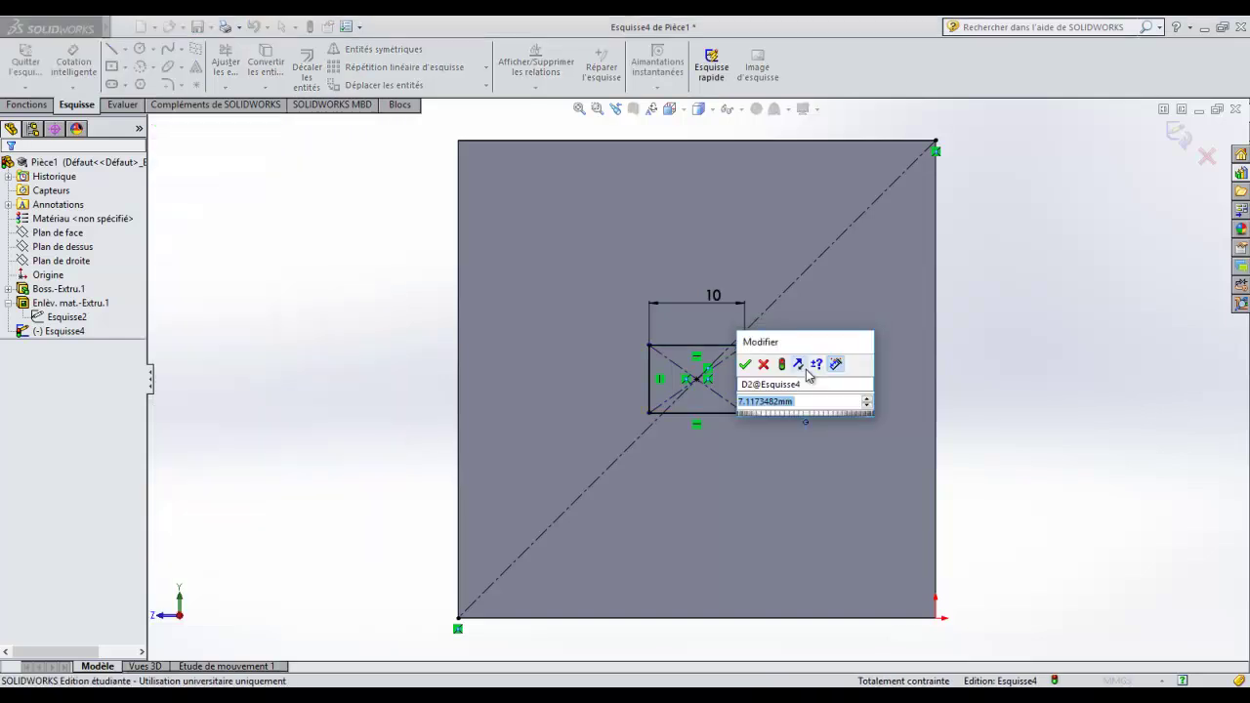
{"action": "type", "text": "10"}
{"action": "key", "text": "Return"}
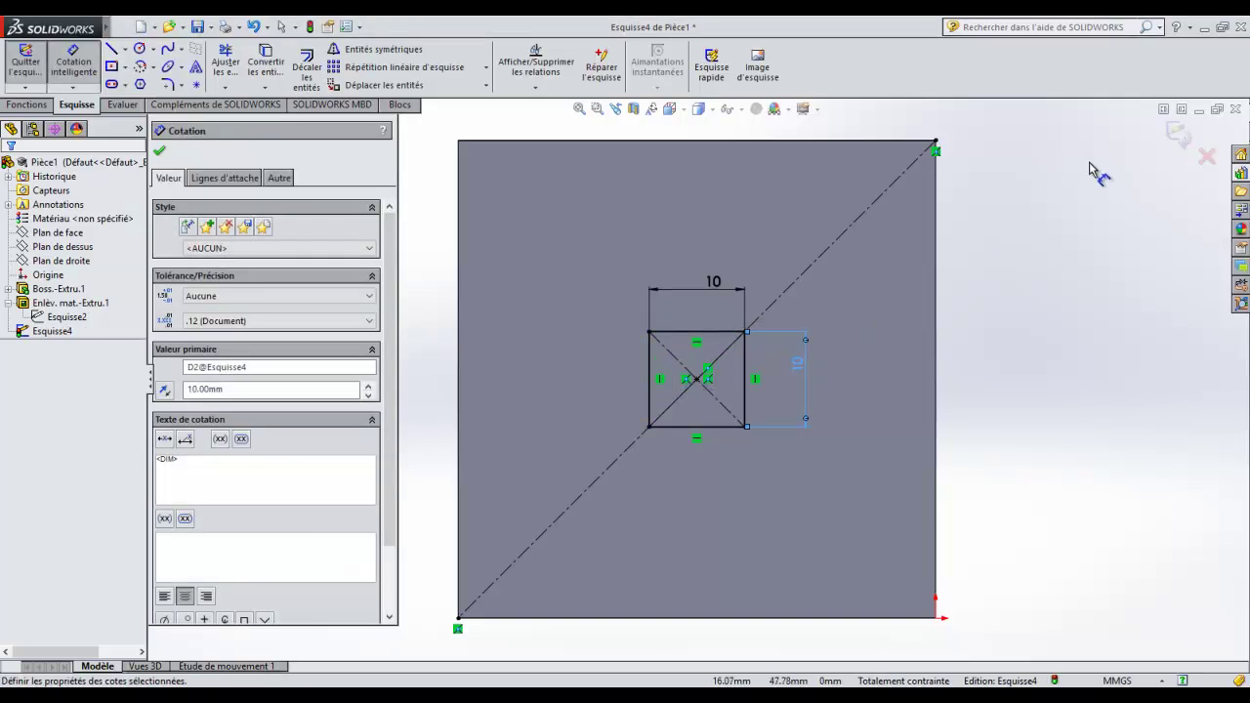
{"action": "key", "text": "Escape"}
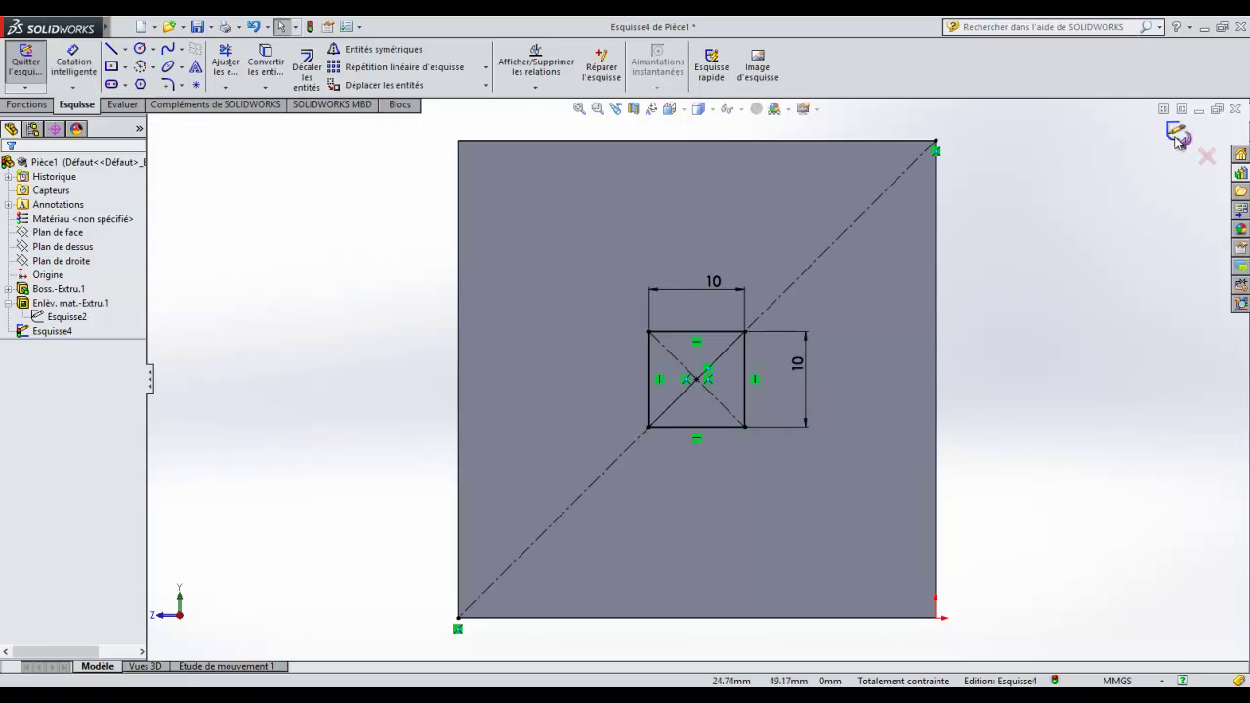
{"action": "left_click", "coordinate": [1177, 133]}
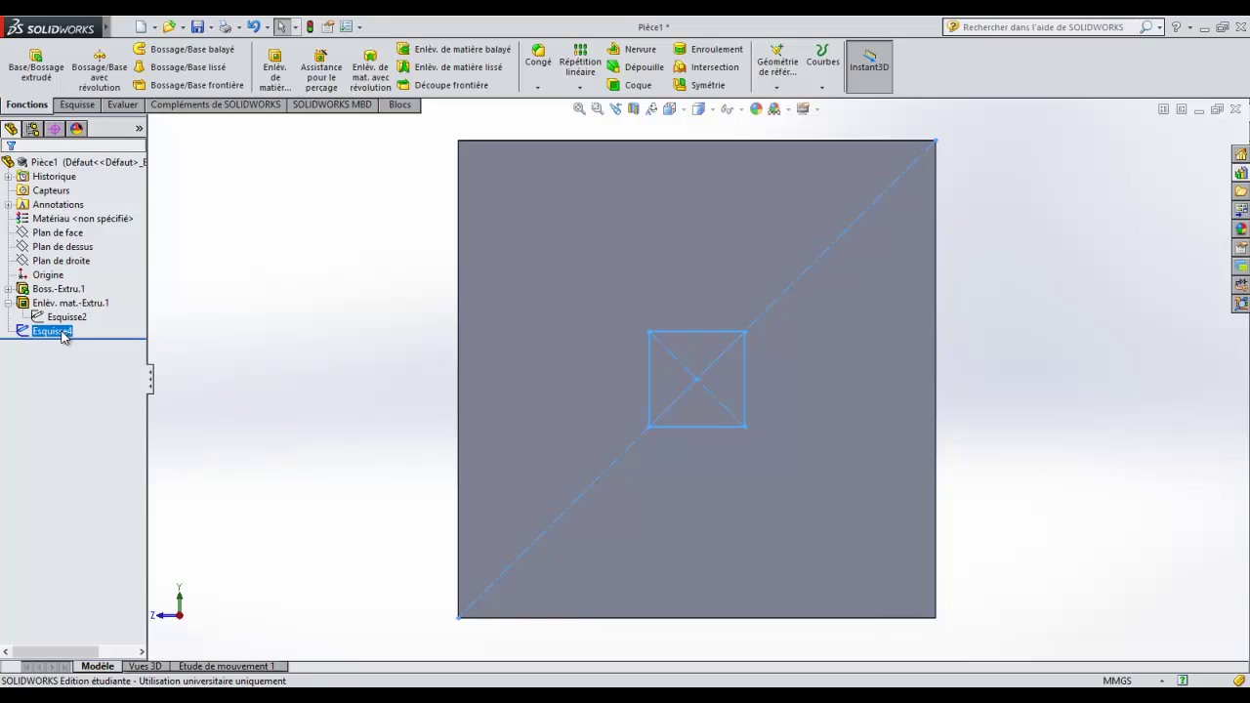
Step: Extrude the square sketch Esquisse4 outward from the side face as a boss with a blind depth of 20 mm
{"action": "left_click", "coordinate": [36, 66]}
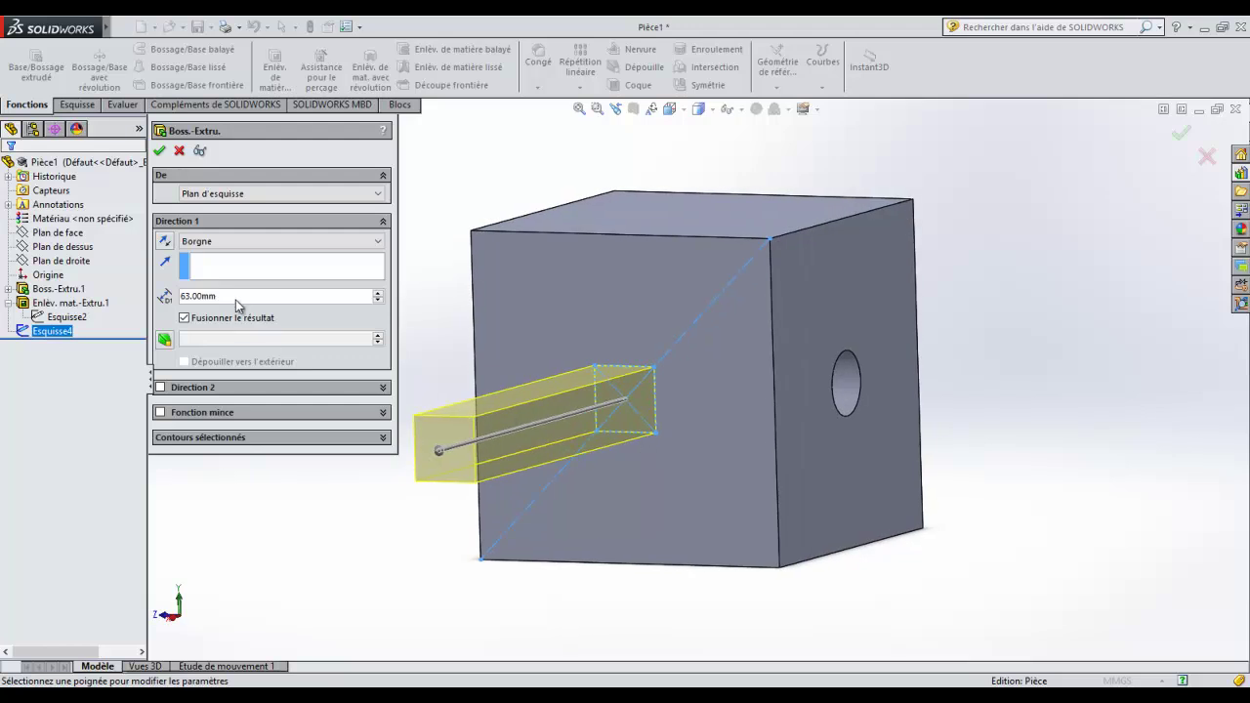
{"action": "left_click_drag", "start_coordinate": [236, 296], "coordinate": [182, 296]}
{"action": "type", "text": "20"}
{"action": "key", "text": "Return"}
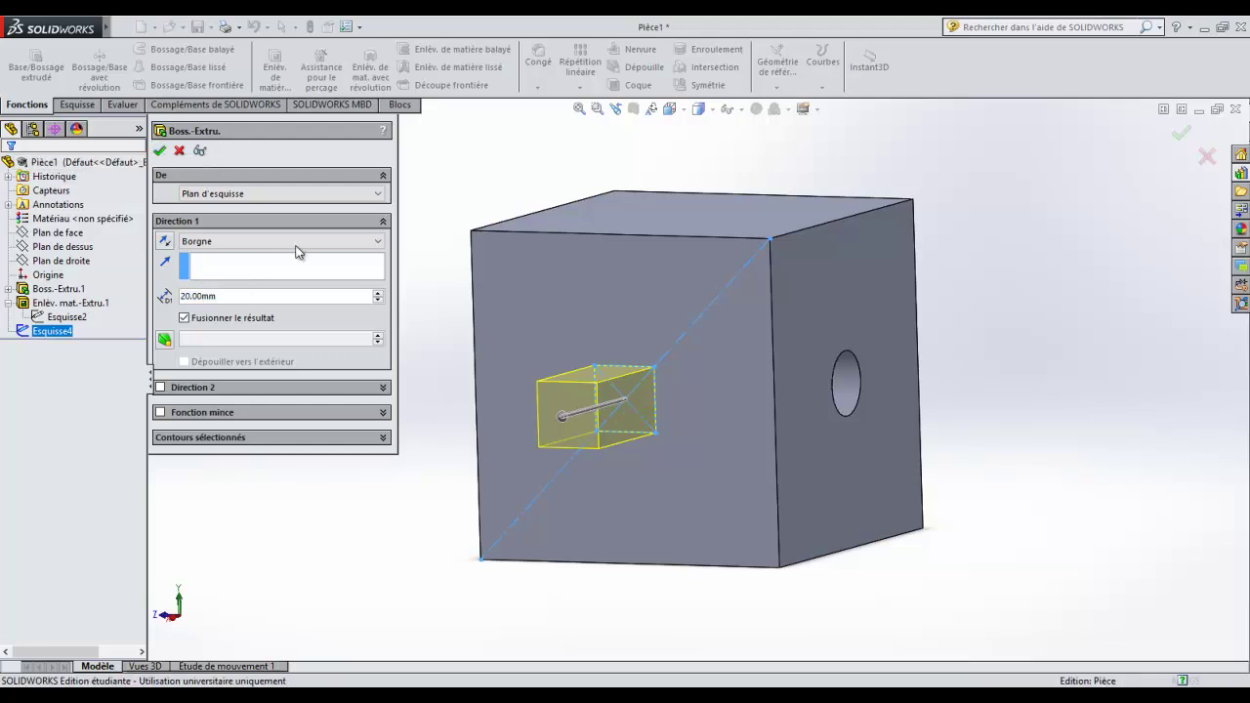
{"action": "key", "text": "Return"}
{"action": "key", "text": "z"}
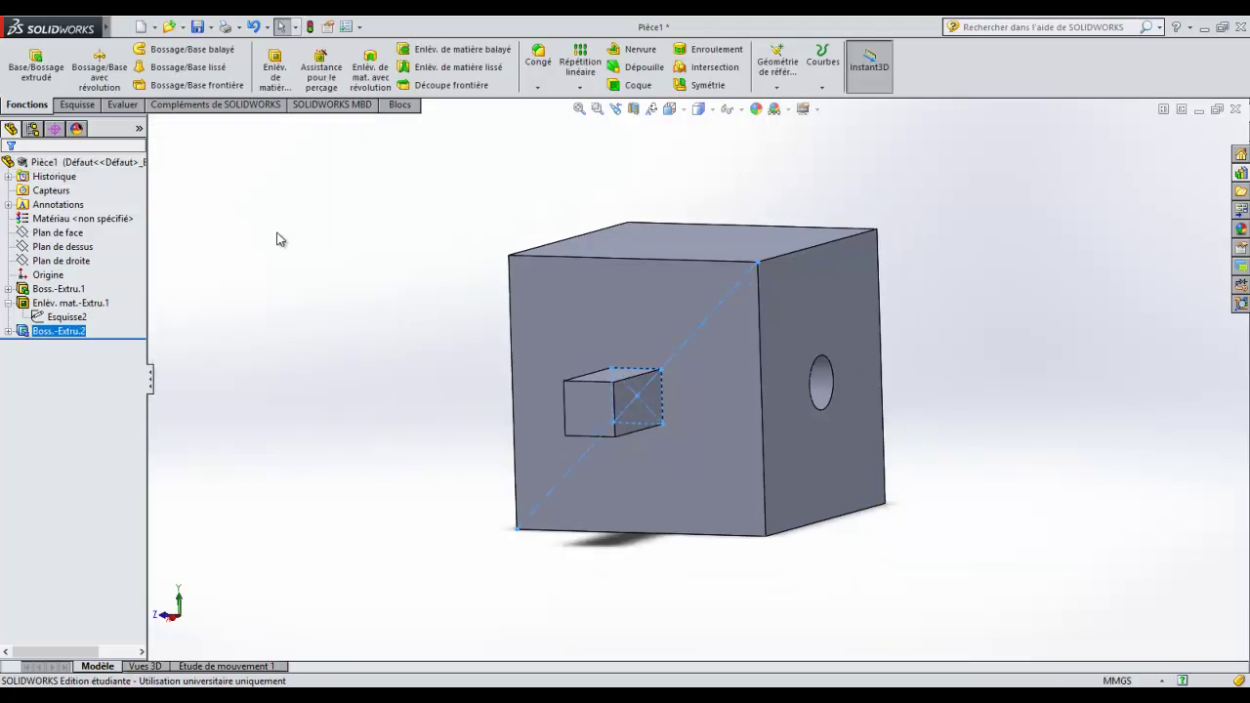
{"action": "left_click", "coordinate": [276, 240]}
{"action": "mouse_move", "coordinate": [276, 239]}
{"action": "middle_mouse_down"}
{"action": "mouse_move", "coordinate": [378, 282]}
{"action": "mouse_move", "coordinate": [250, 254]}
{"action": "mouse_move", "coordinate": [302, 212]}
{"action": "mouse_move", "coordinate": [302, 257]}
{"action": "mouse_move", "coordinate": [287, 262]}
{"action": "middle_mouse_up"}
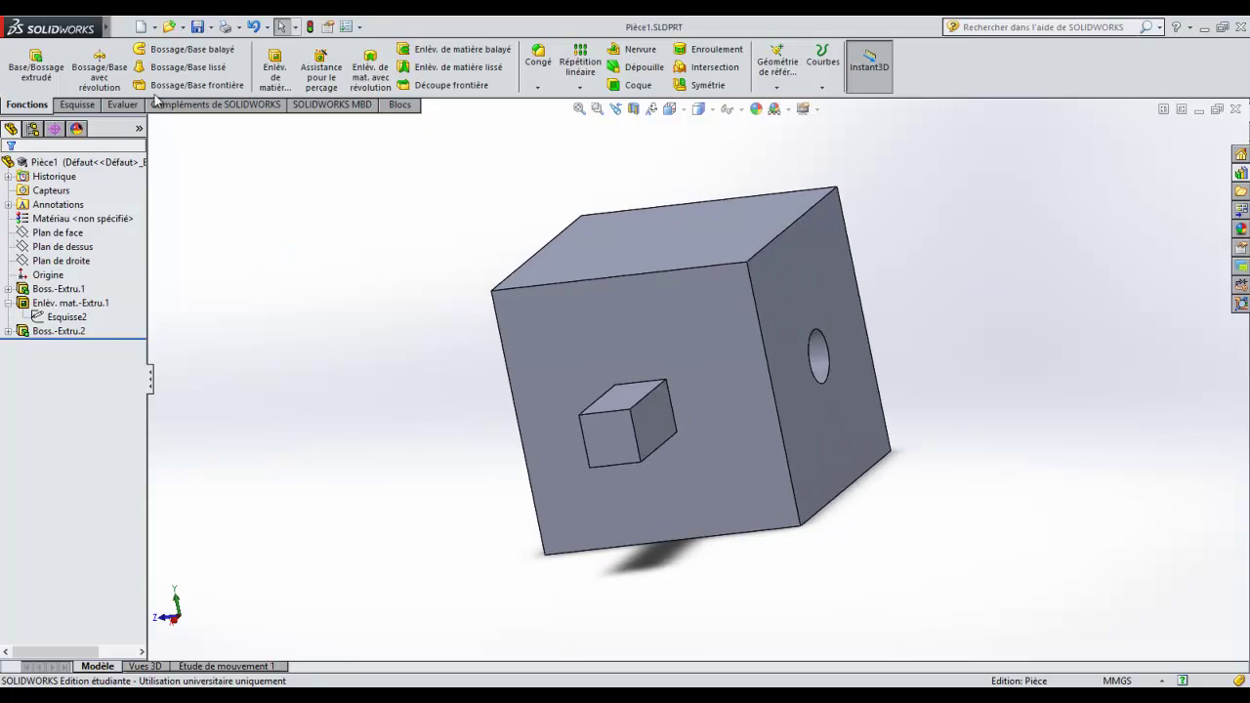
Step: Save the part as Pièce1.SLDPRT in the SolidWorks - dessiner pièces simples folder, replacing the existing file
{"action": "left_click", "coordinate": [116, 30]}
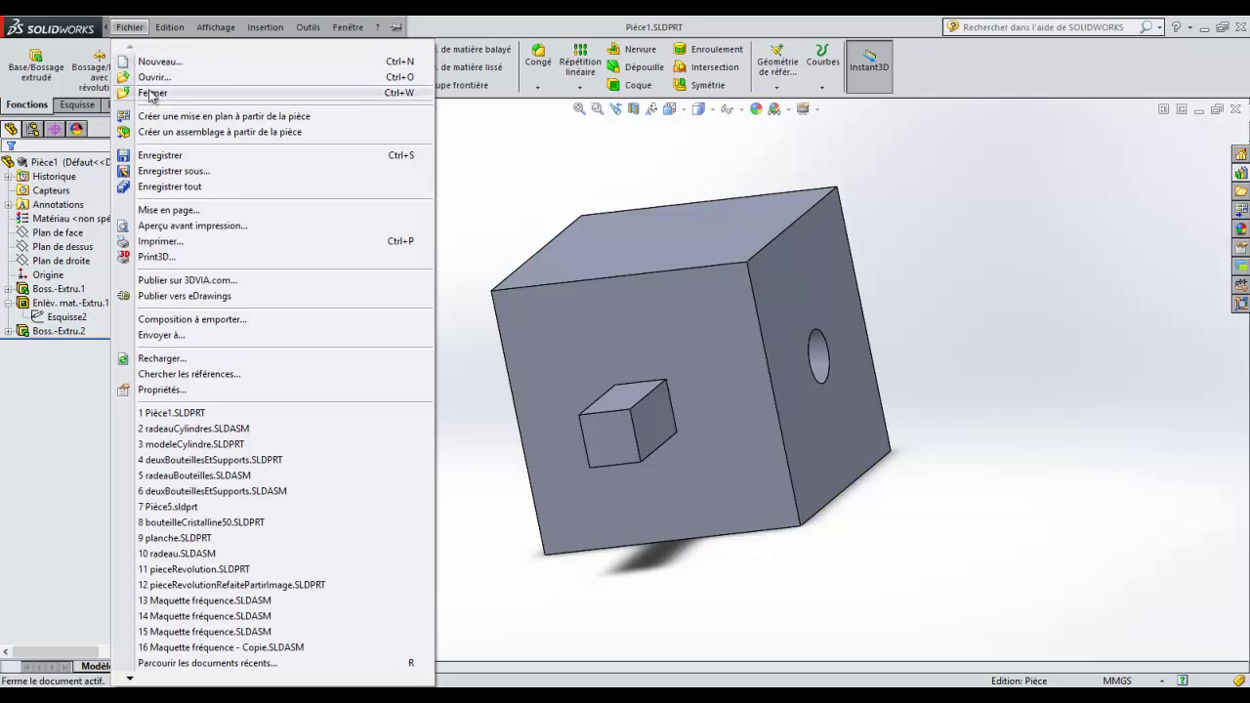
{"action": "left_click", "coordinate": [175, 172]}
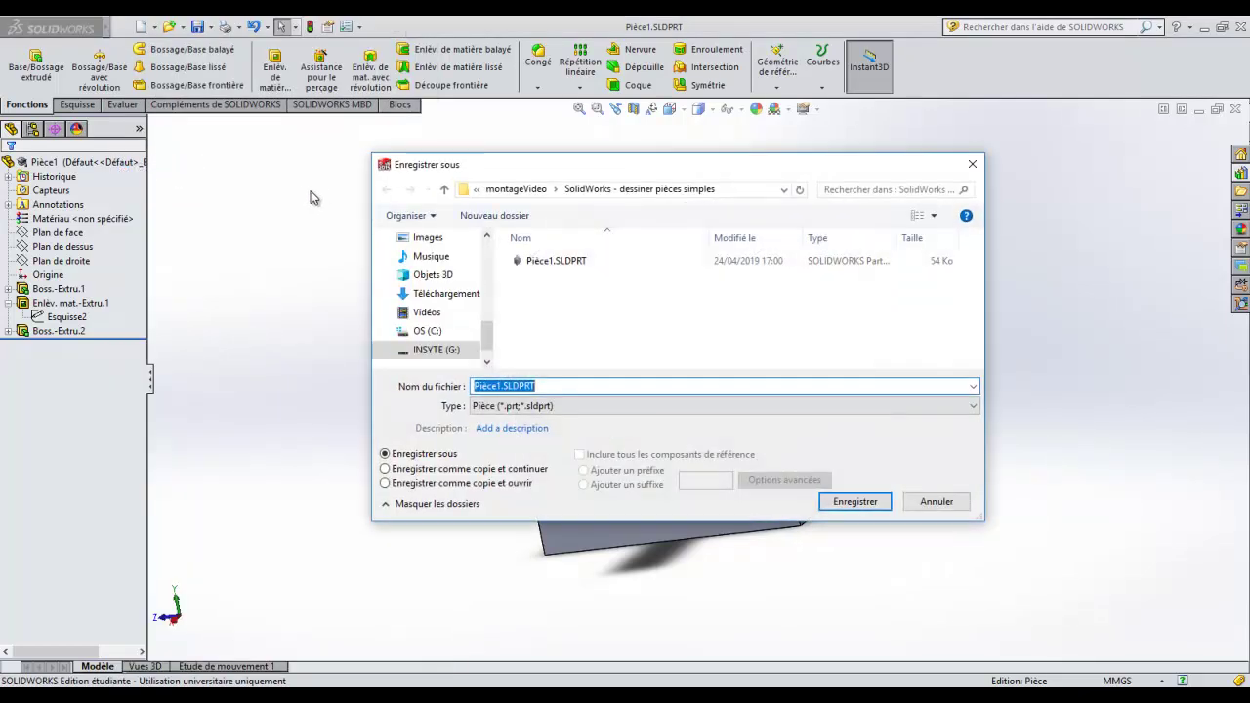
{"action": "left_click", "coordinate": [559, 259]}
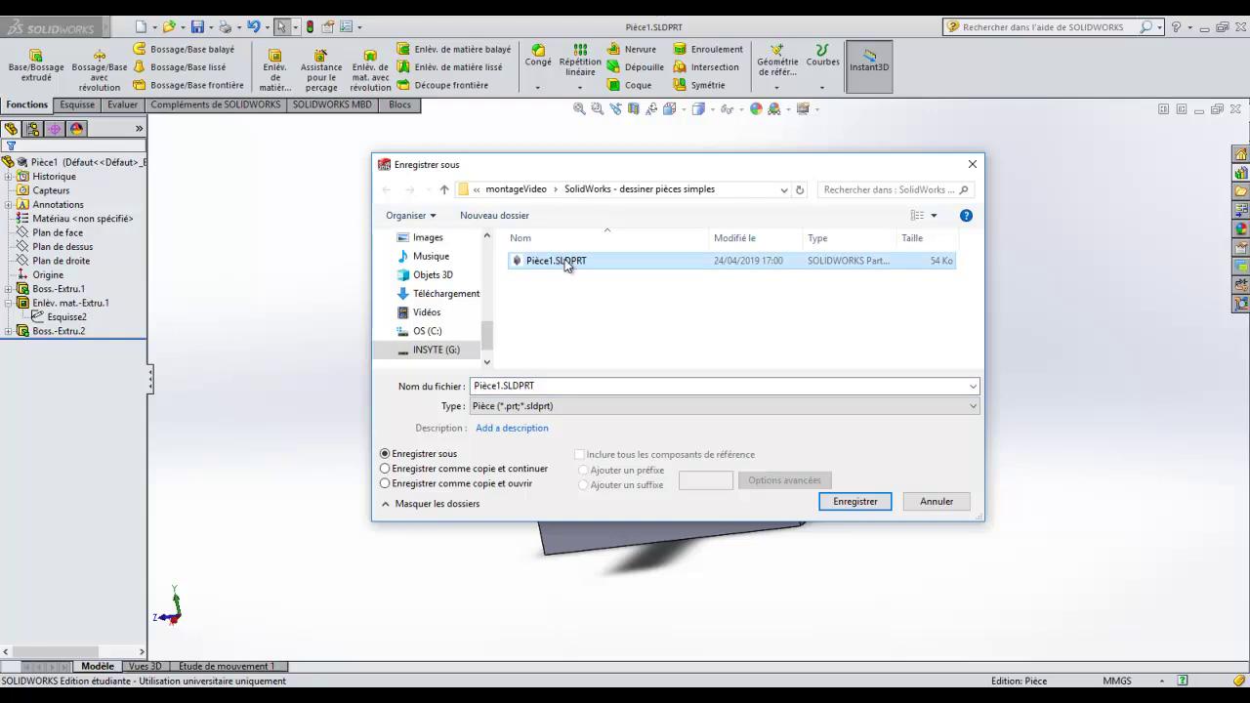
{"action": "left_click", "coordinate": [512, 385]}
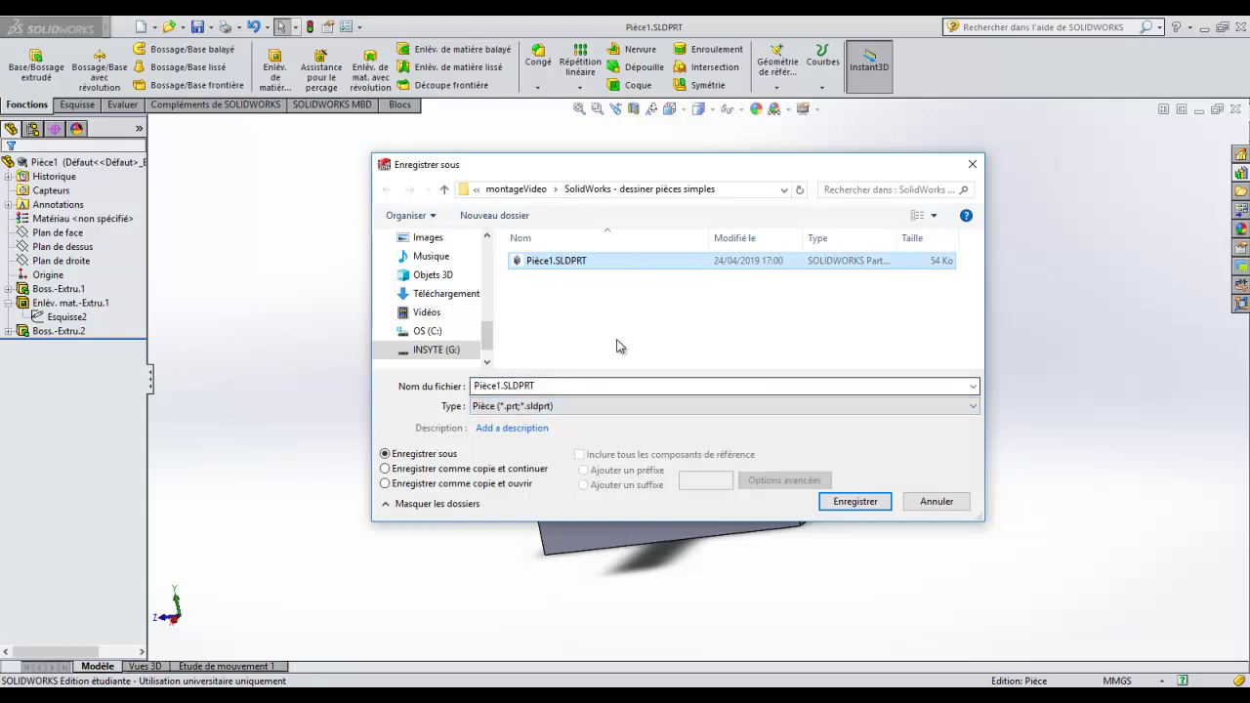
{"action": "double_click", "coordinate": [533, 385]}
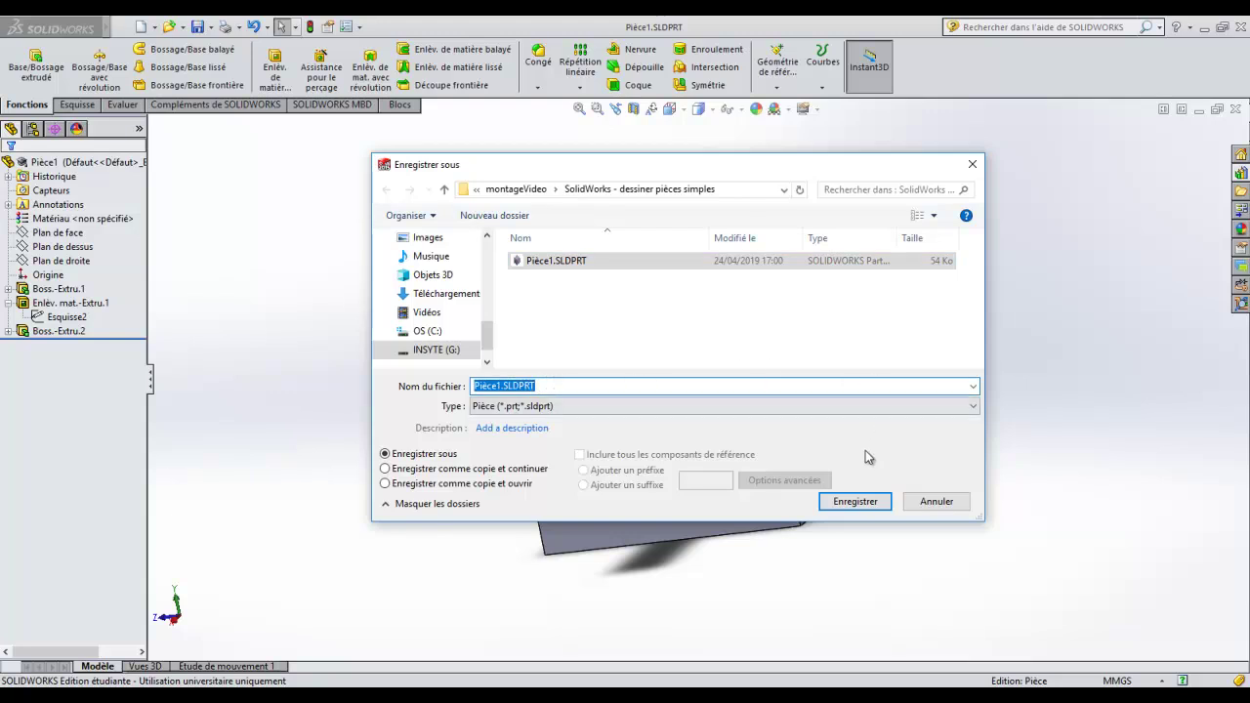
{"action": "left_click", "coordinate": [842, 498]}
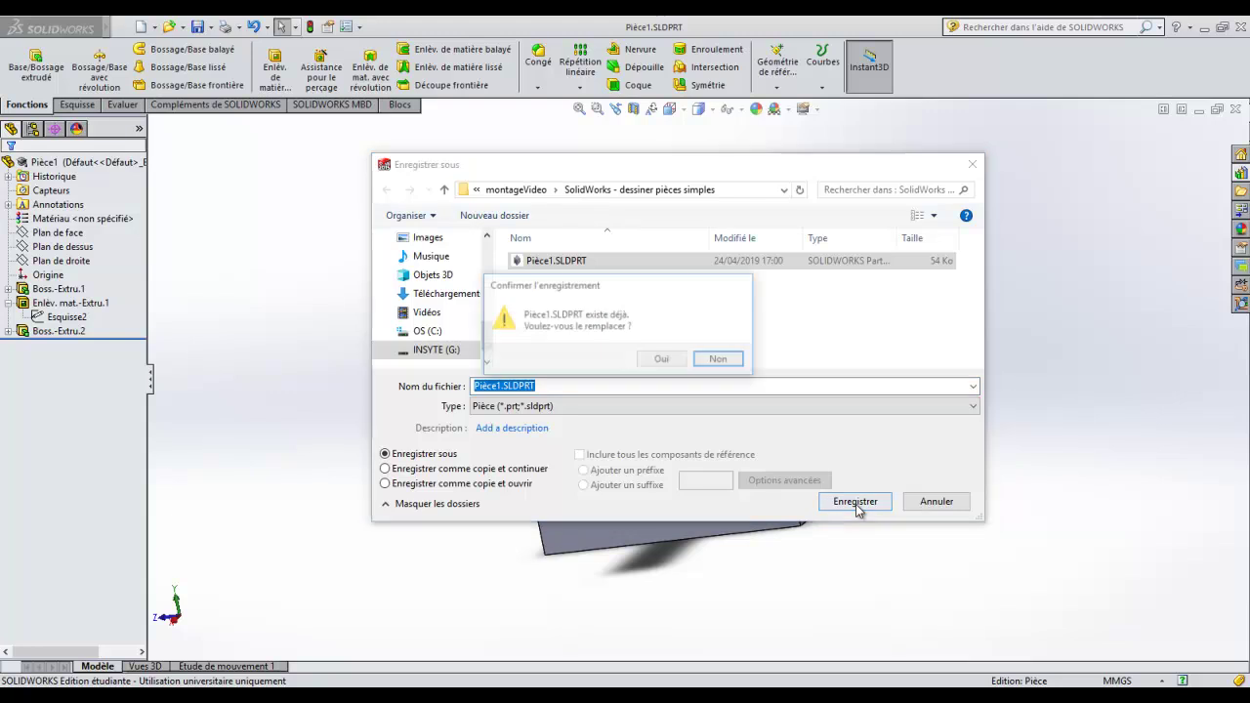
{"action": "left_click", "coordinate": [662, 361]}
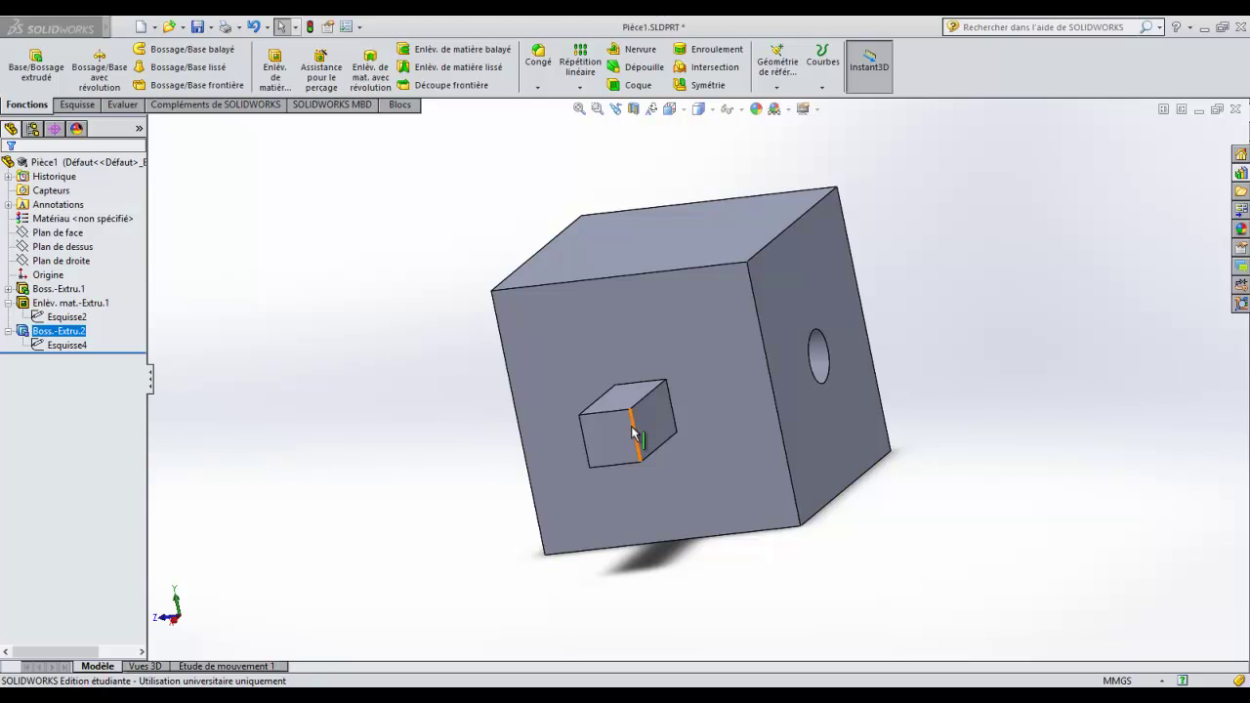
Step: Create a new part document and start a sketch on the Plan de dessus
{"action": "left_click", "coordinate": [142, 27]}
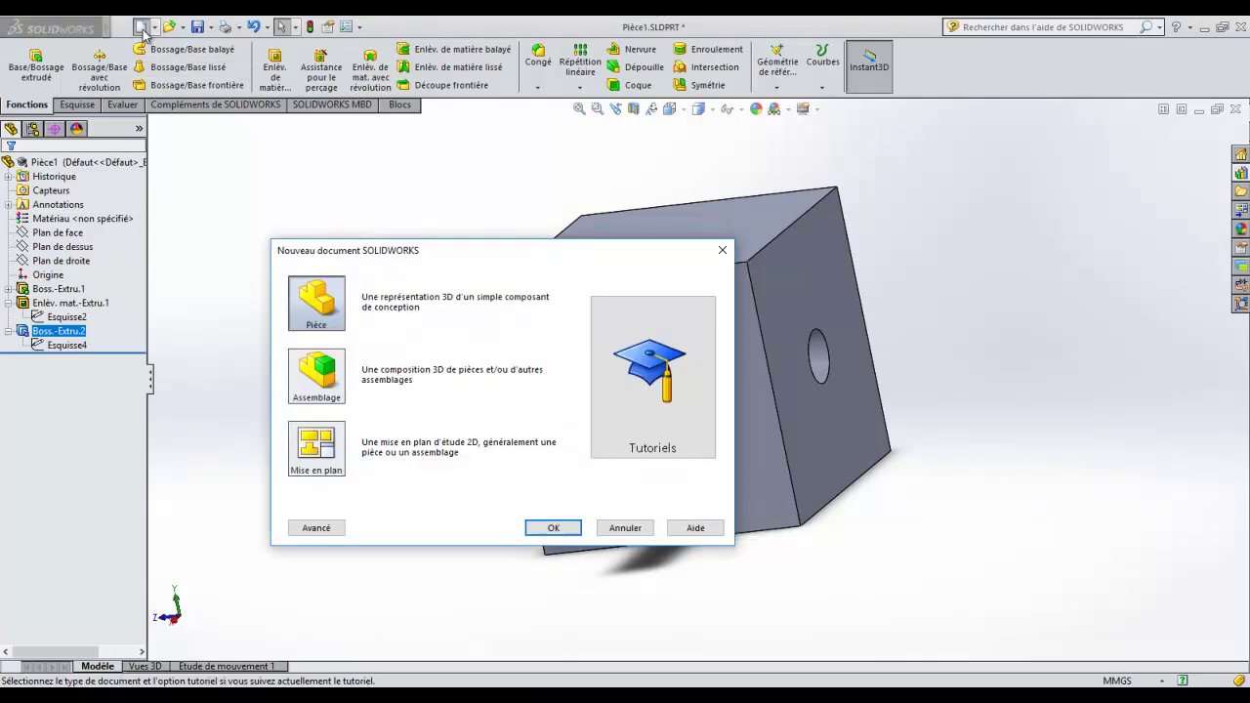
{"action": "left_click", "coordinate": [573, 525]}
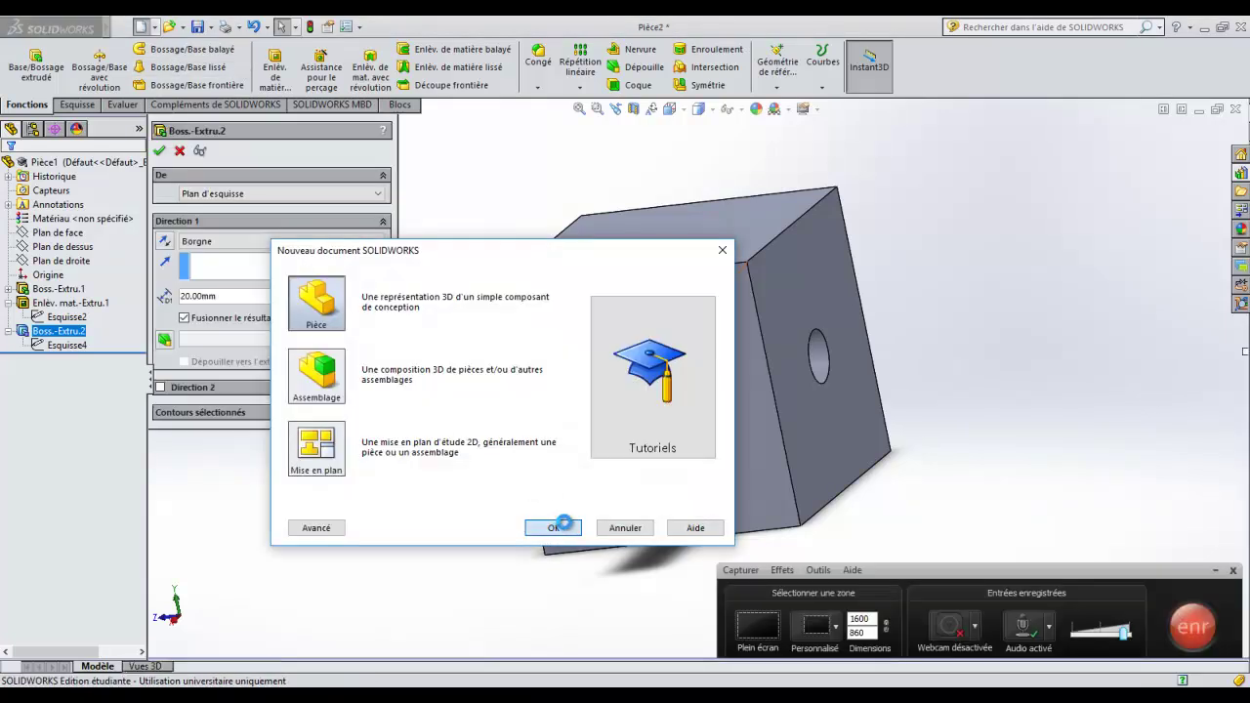
{"action": "left_click", "coordinate": [61, 233]}
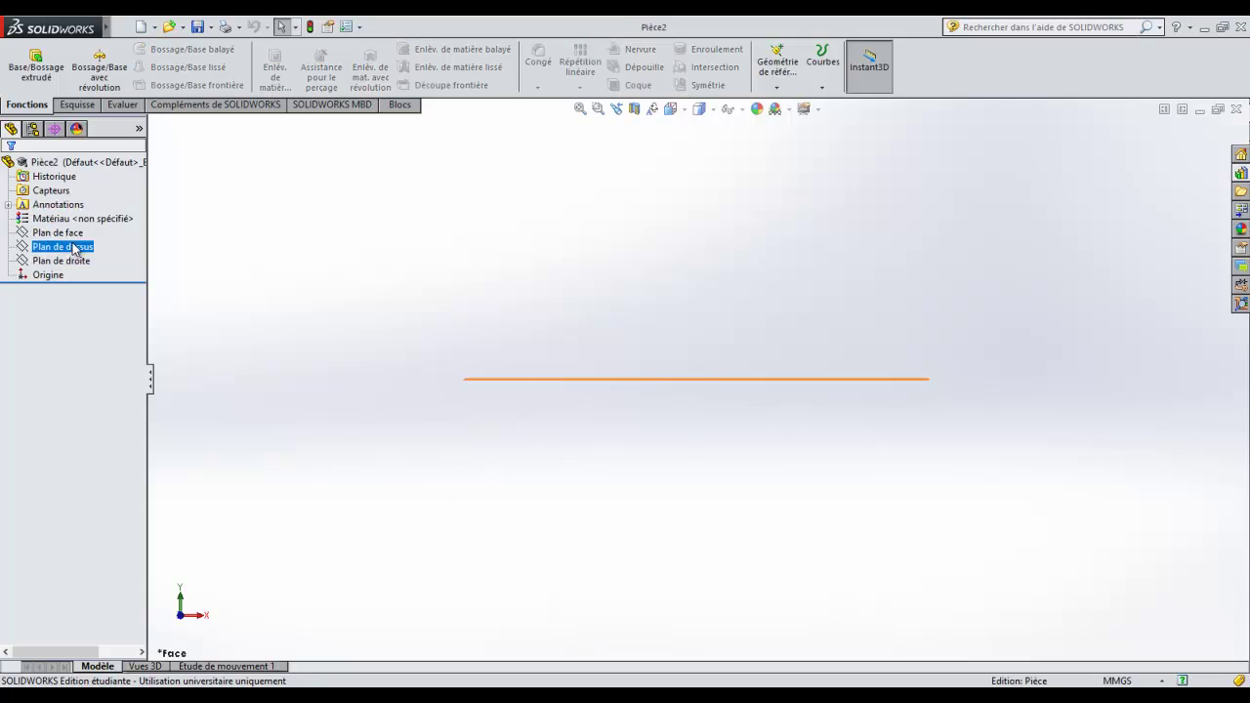
{"action": "left_click", "coordinate": [64, 247]}
{"action": "left_click", "coordinate": [78, 253]}
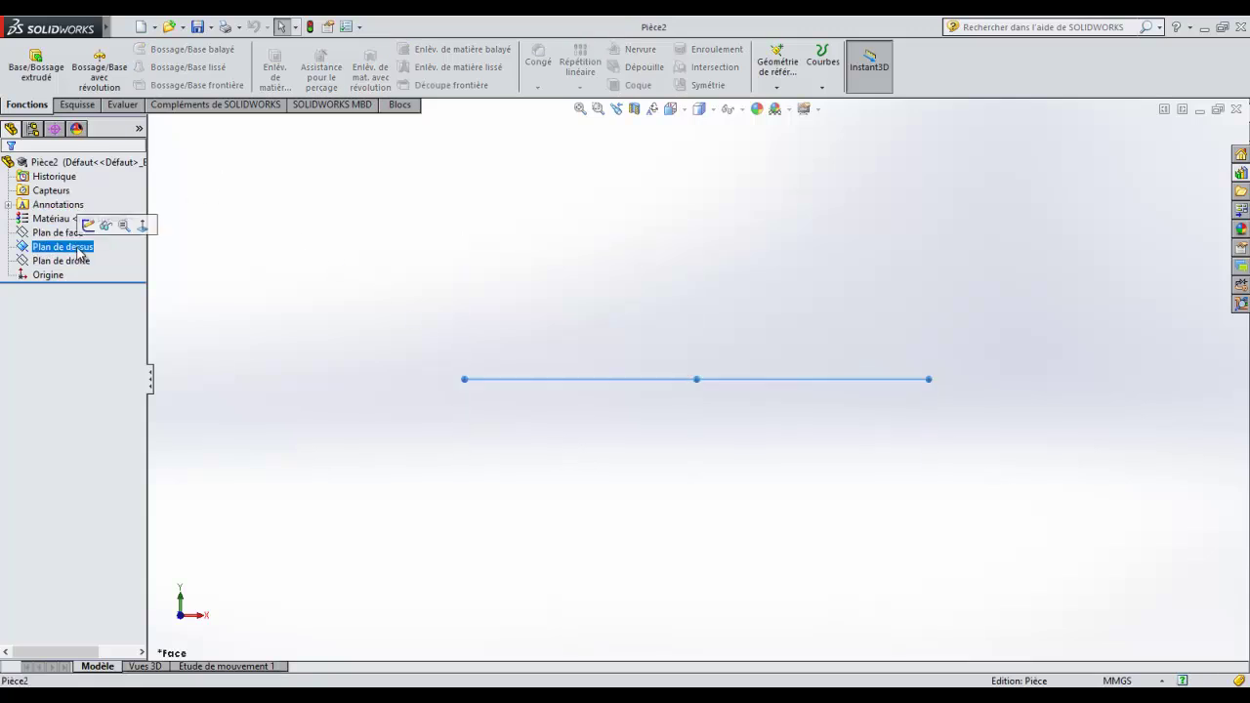
{"action": "left_click", "coordinate": [76, 105]}
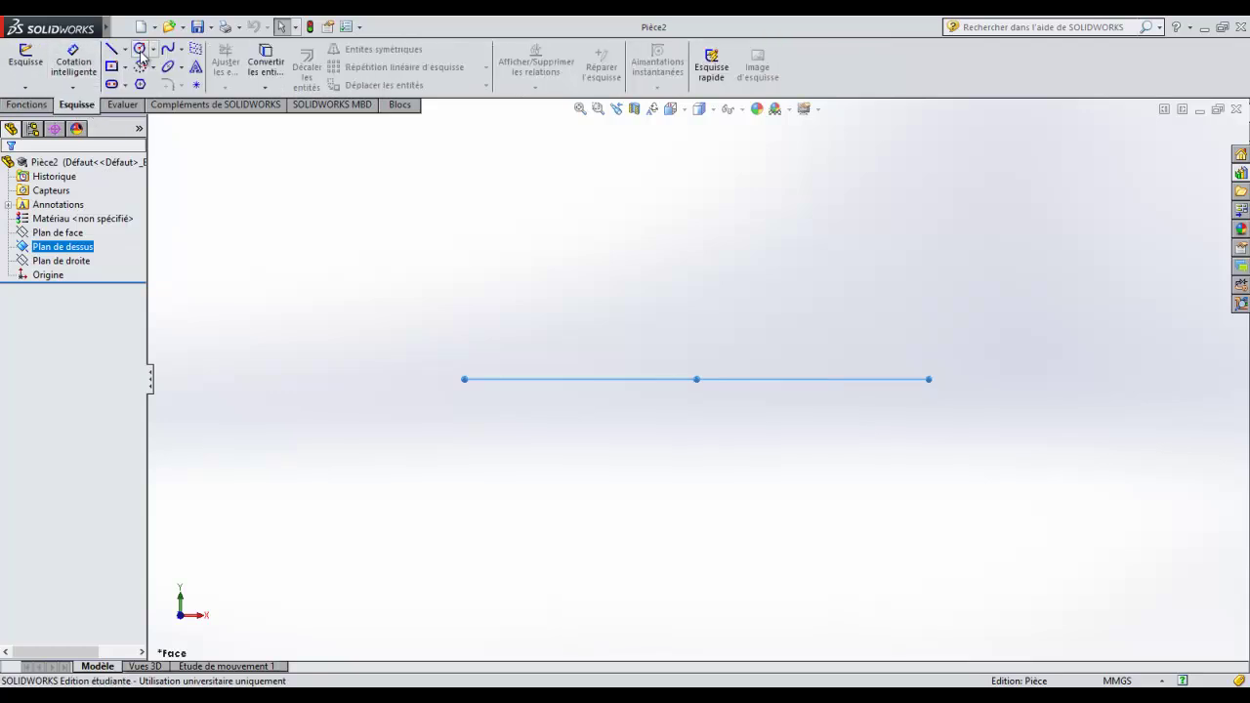
{"action": "left_click", "coordinate": [27, 60]}
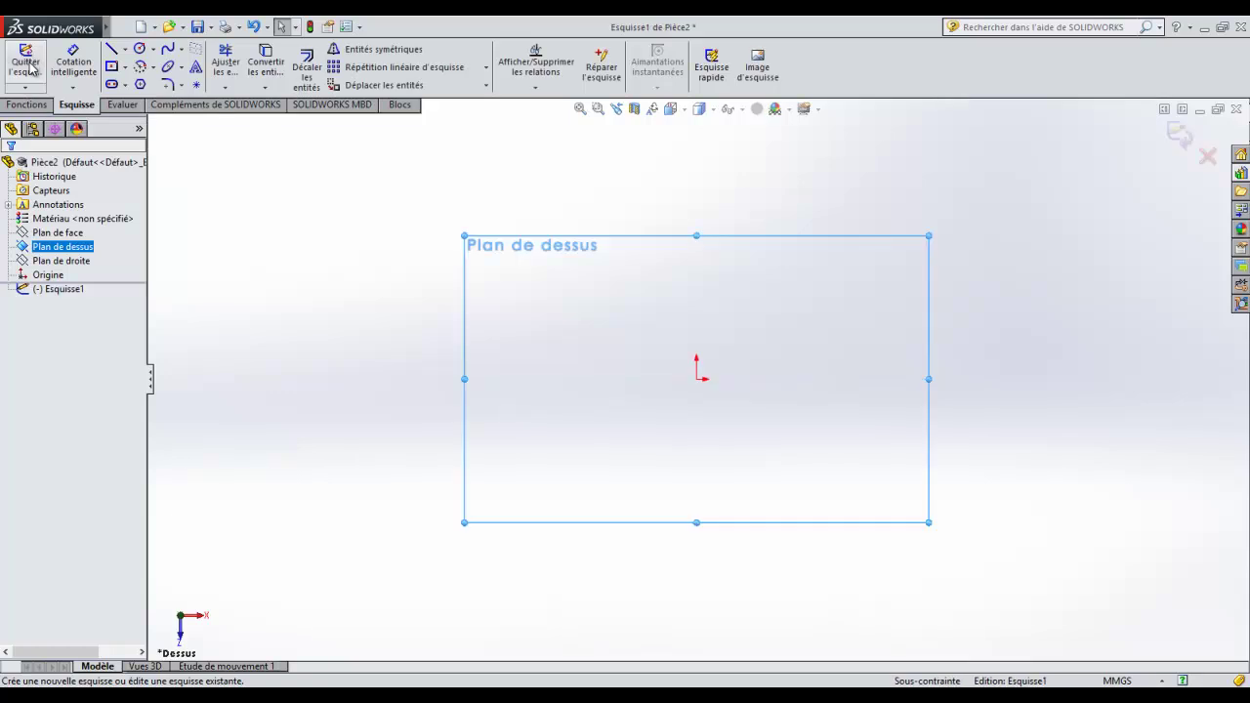
Step: Sketch a circle centred on the origin with a radius of about 15 mm
{"action": "left_click", "coordinate": [140, 49]}
{"action": "left_click", "coordinate": [698, 380]}
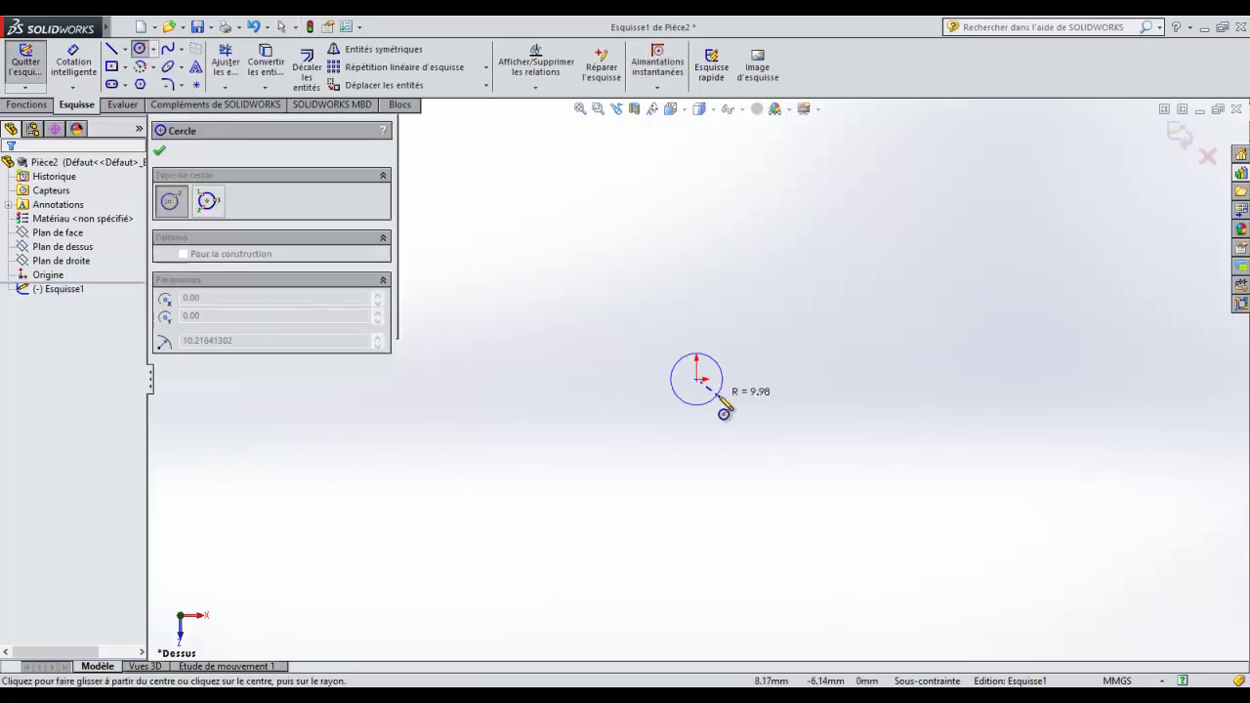
{"action": "left_click", "coordinate": [728, 408]}
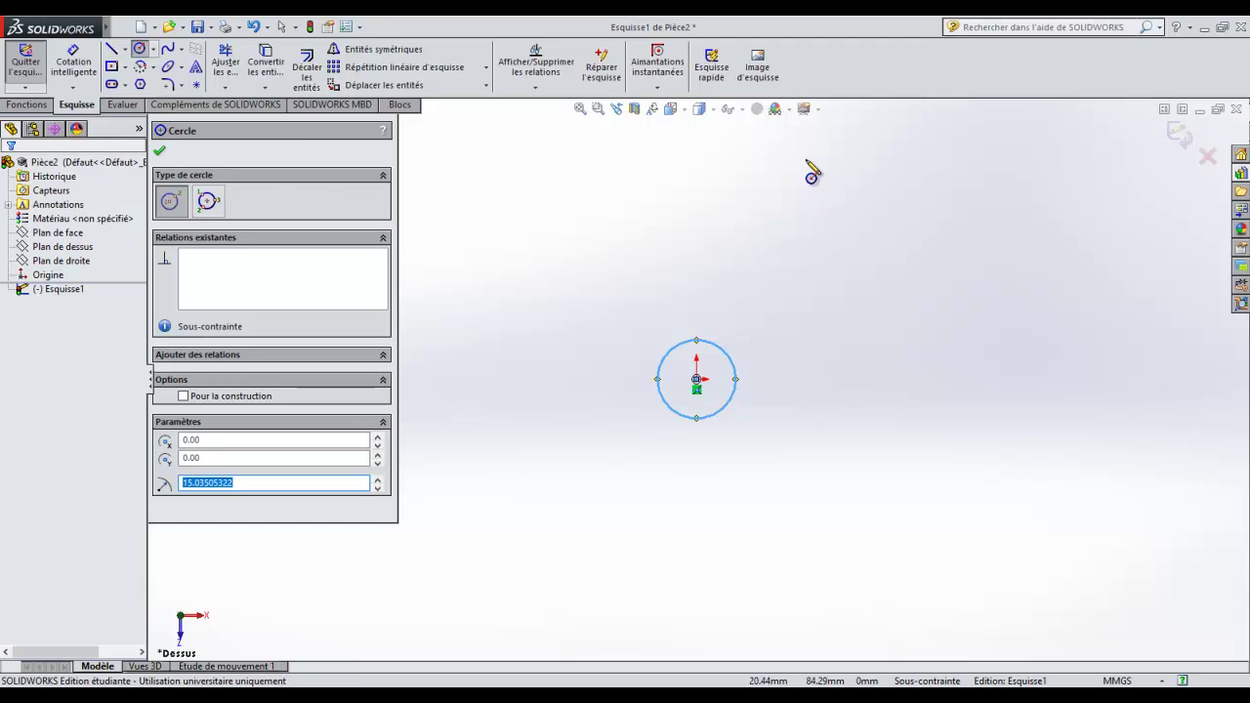
Step: Dimension the circle's diameter to 10 mm and exit the sketch on the Plan de dessus
{"action": "left_click", "coordinate": [73, 60]}
{"action": "left_click", "coordinate": [734, 363]}
{"action": "left_click", "coordinate": [801, 340]}
{"action": "type", "text": "10"}
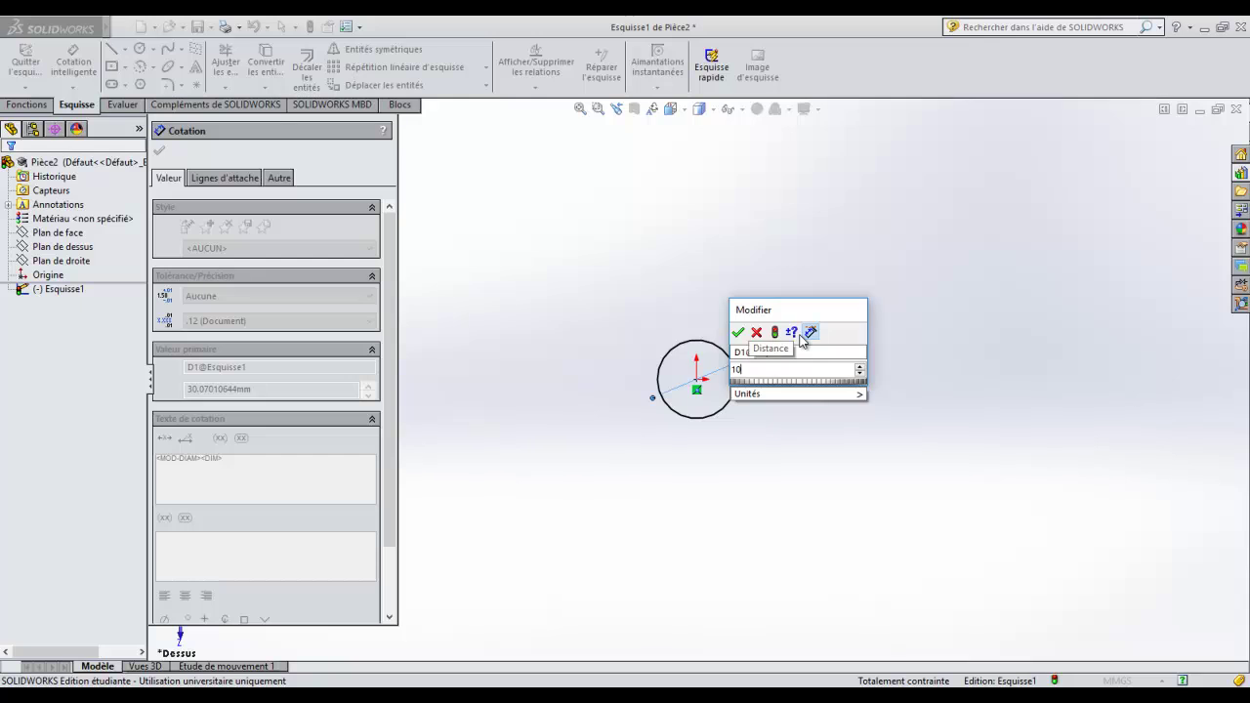
{"action": "left_click", "coordinate": [739, 333]}
{"action": "left_click", "coordinate": [25, 61]}
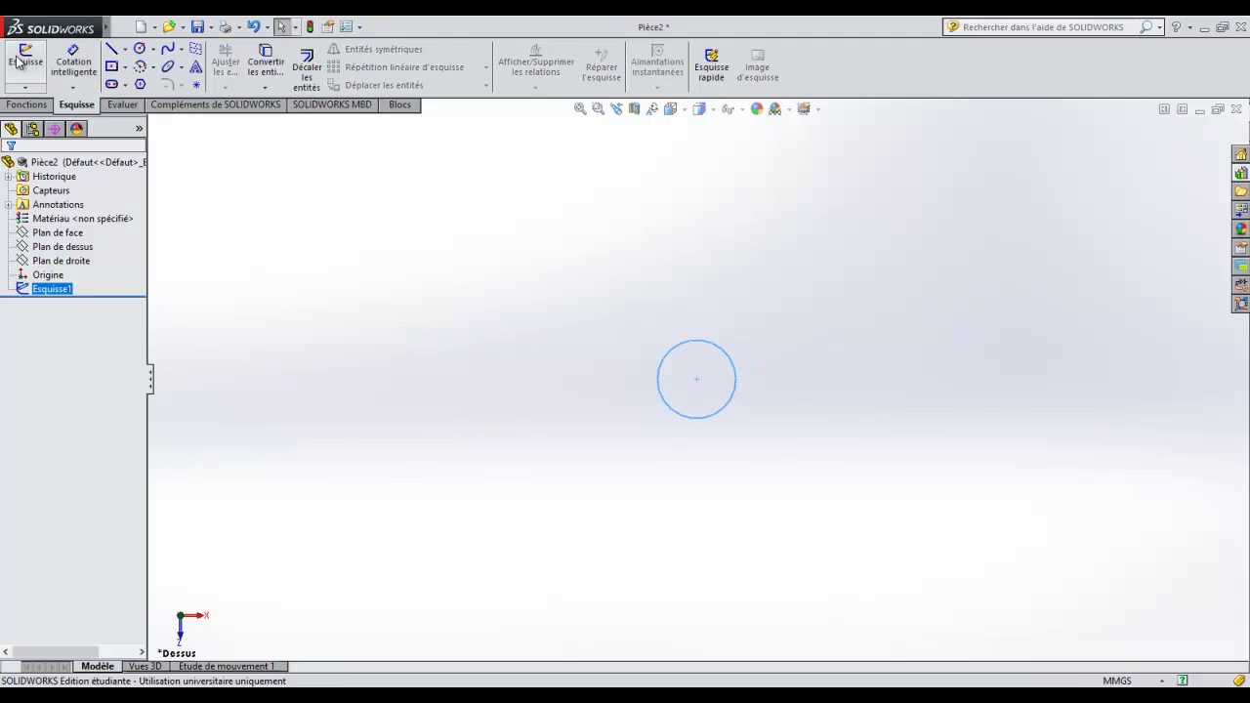
Step: Extrude the circle sketch 100 mm as a blind boss to form the cylinder
{"action": "left_click", "coordinate": [35, 107]}
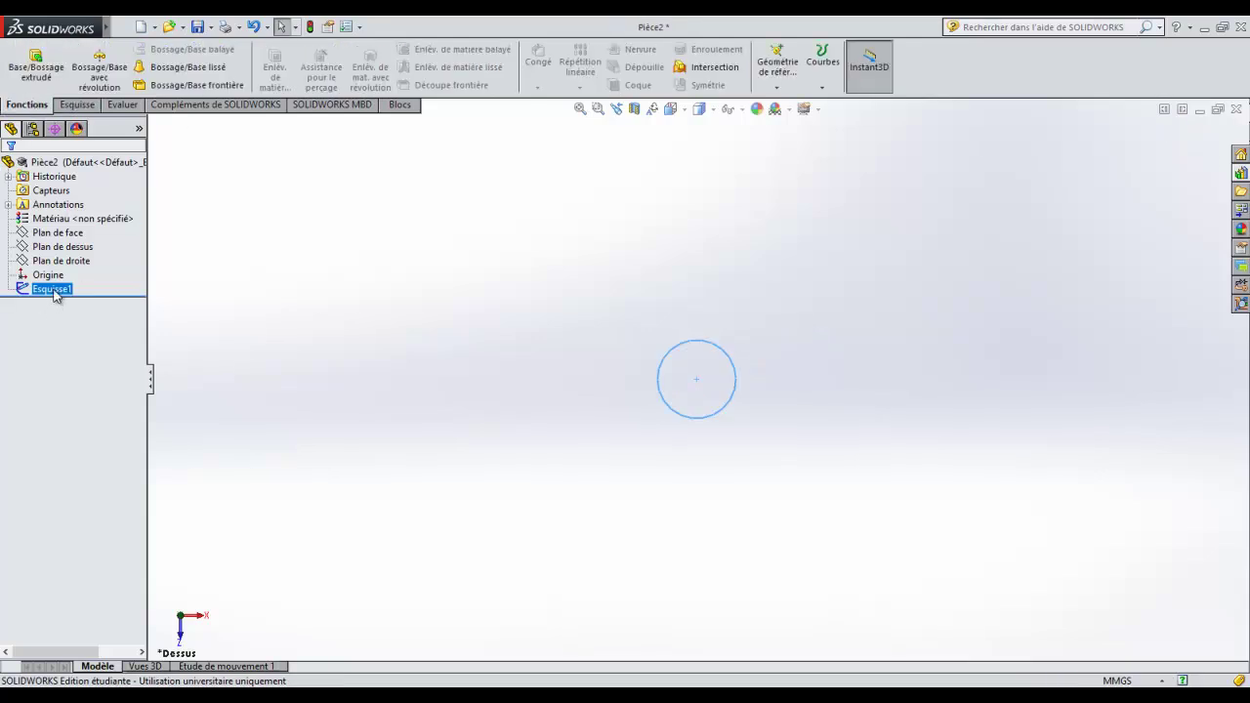
{"action": "left_click", "coordinate": [36, 63]}
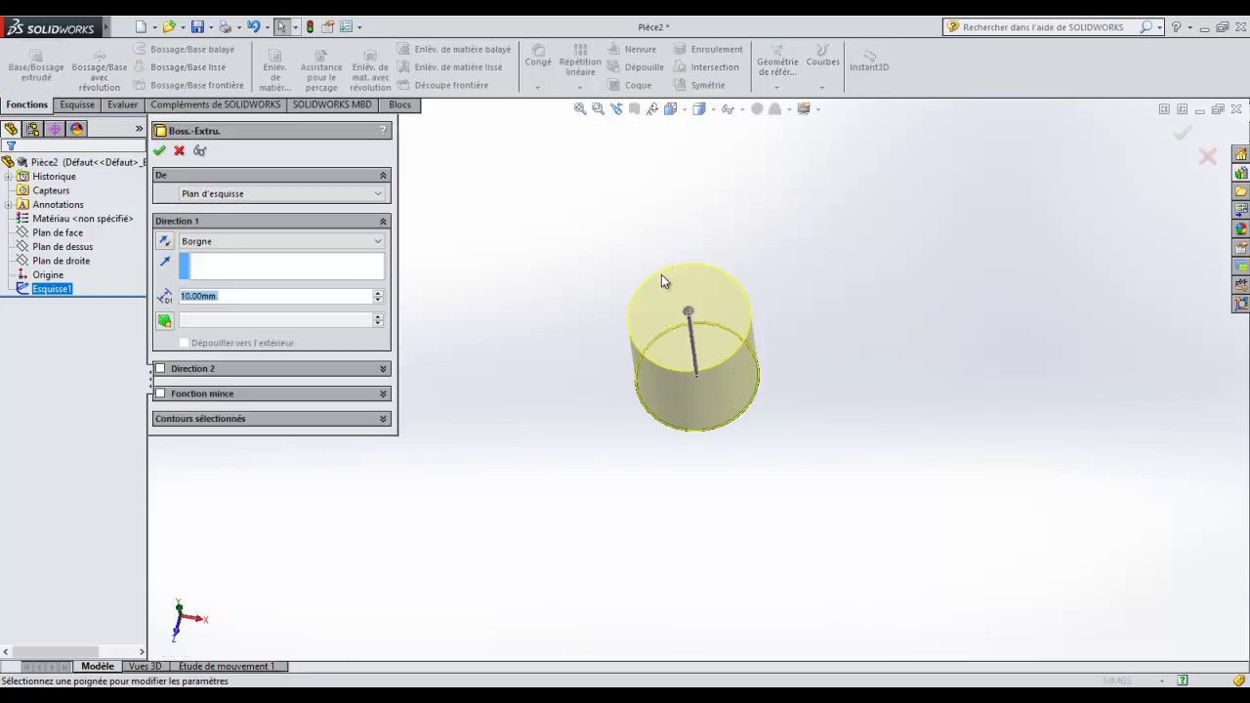
{"action": "left_click", "coordinate": [240, 295]}
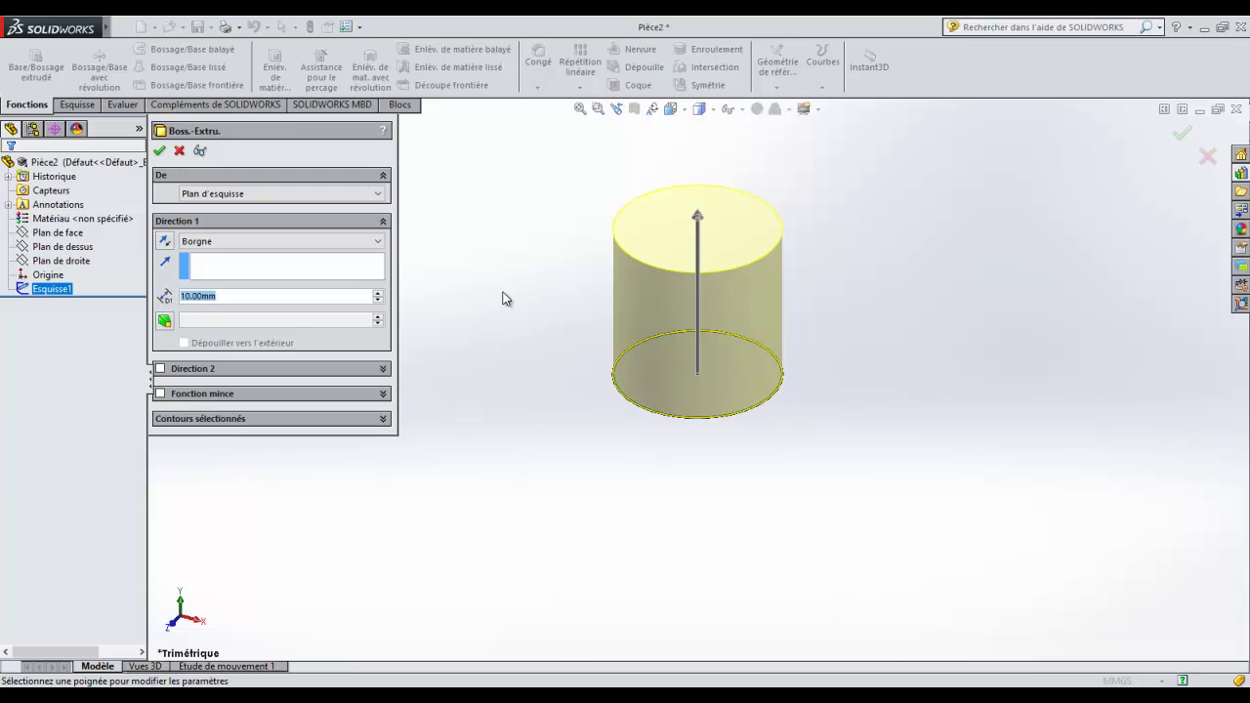
{"action": "type", "text": "100"}
{"action": "key", "text": "Return"}
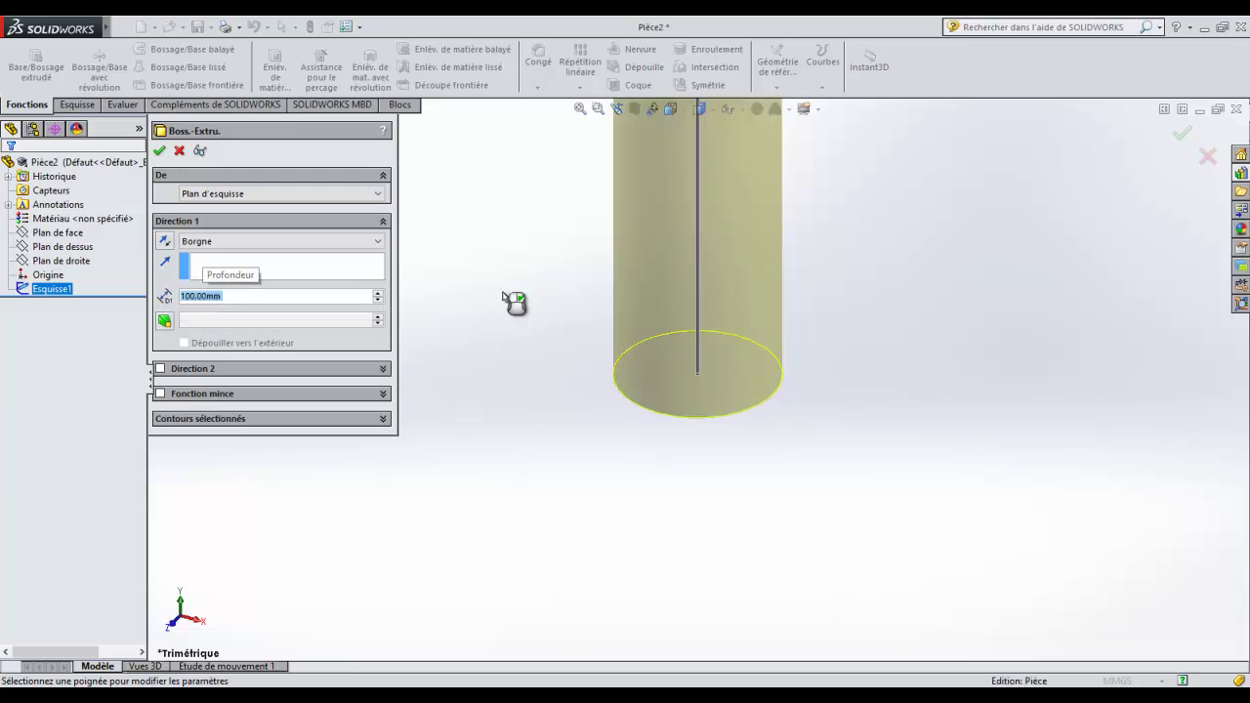
{"action": "scroll", "coordinate": [746, 302], "scroll_direction": "up", "scroll_amount": 10}
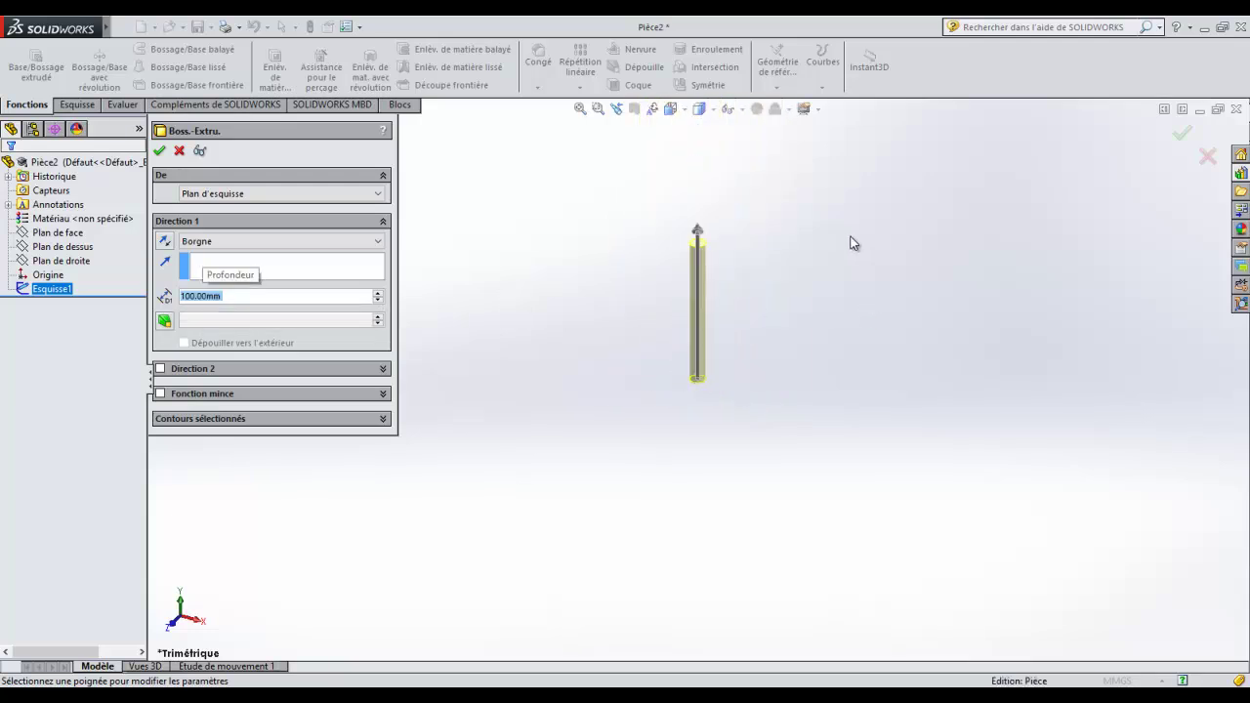
{"action": "left_click", "coordinate": [1188, 137]}
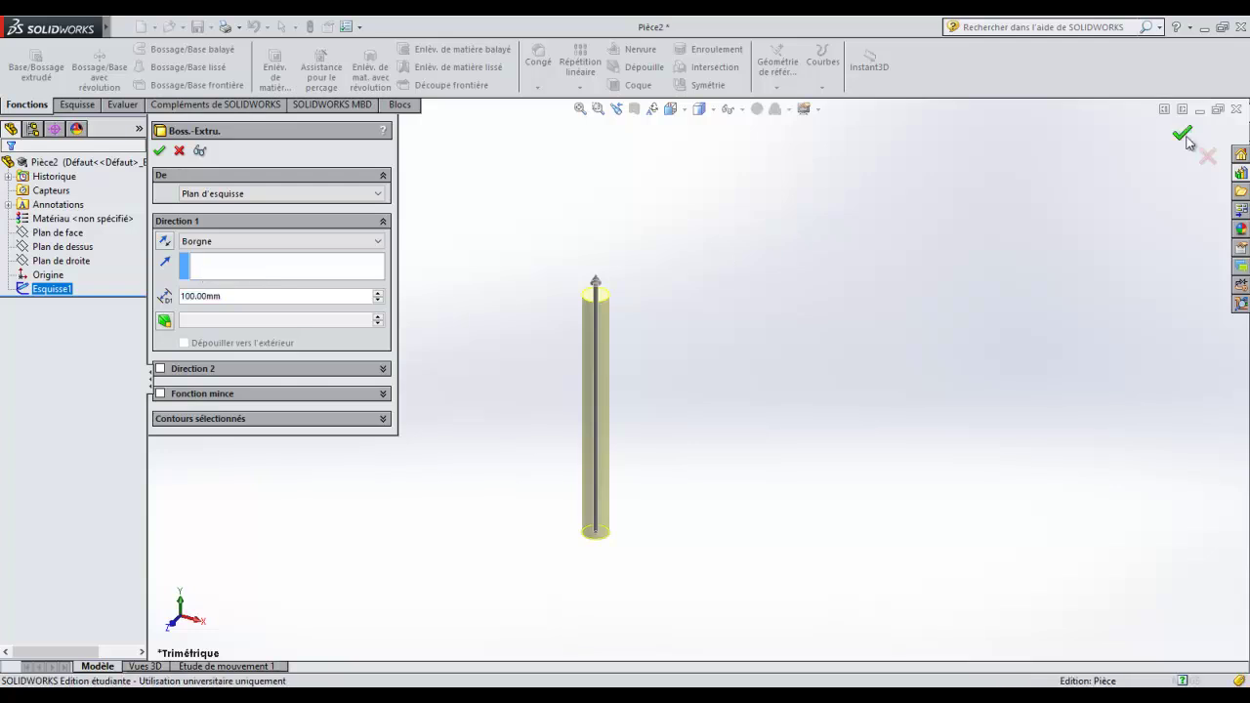
{"action": "middle_click_drag", "start_coordinate": [750, 418], "coordinate": [695, 445]}
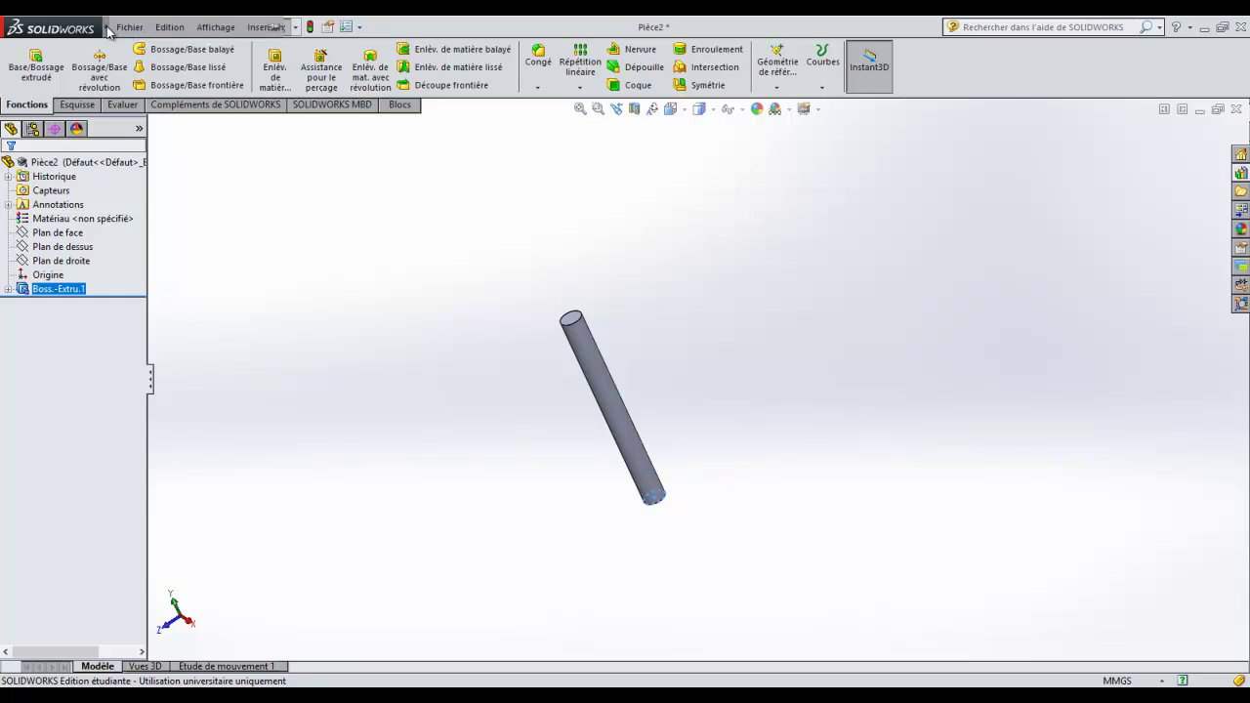
Step: Save the cylinder part as Pièce2.SLDPRT in the SolidWorks - dessiner pièces simples folder
{"action": "left_click", "coordinate": [129, 28]}
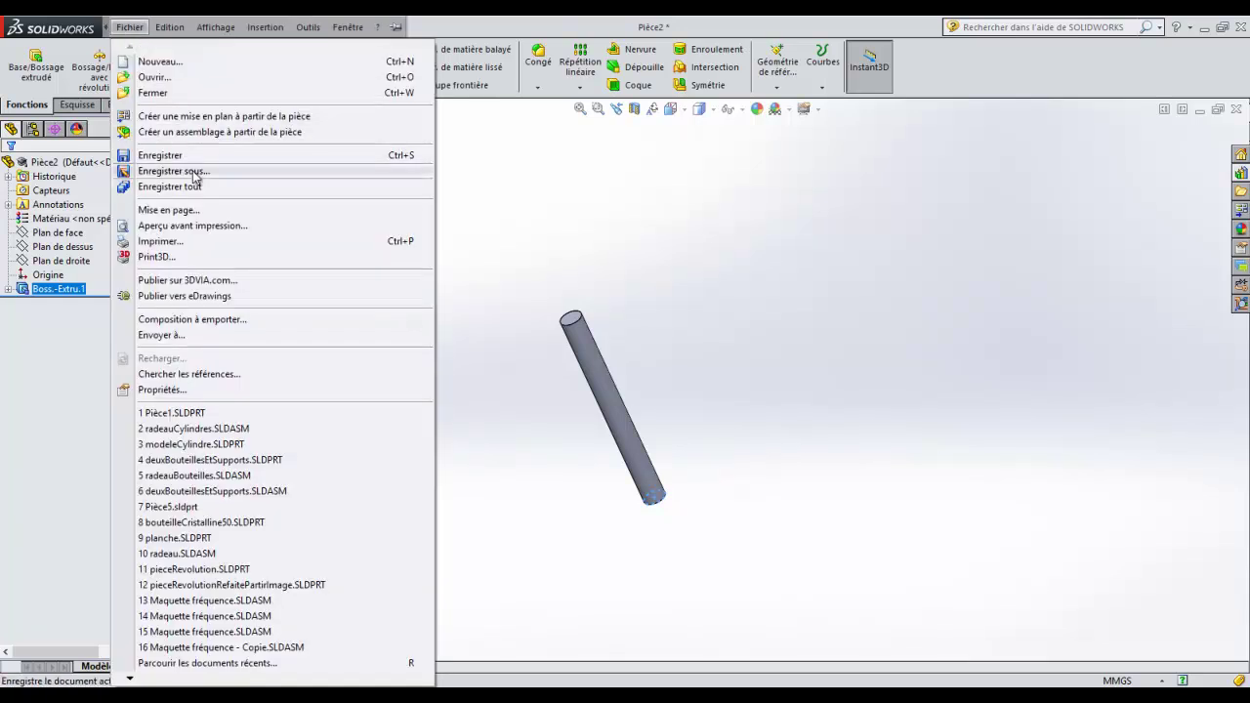
{"action": "left_click", "coordinate": [195, 172]}
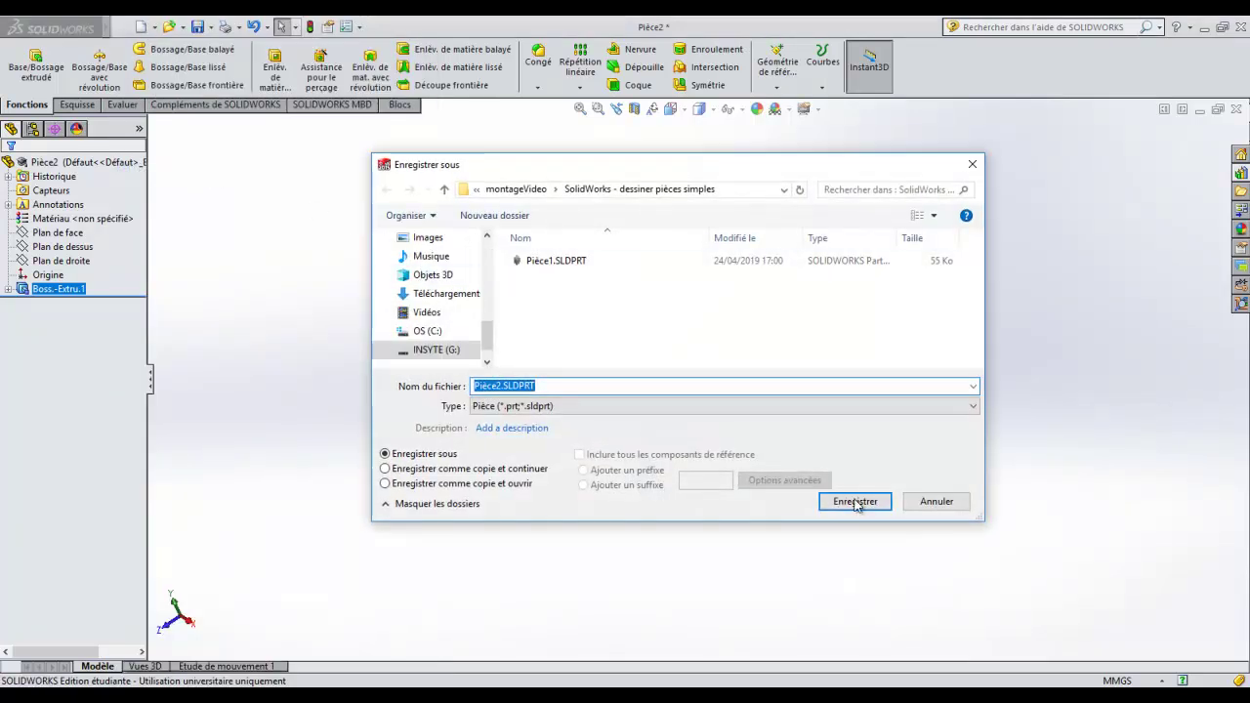
{"action": "left_click", "coordinate": [856, 500]}
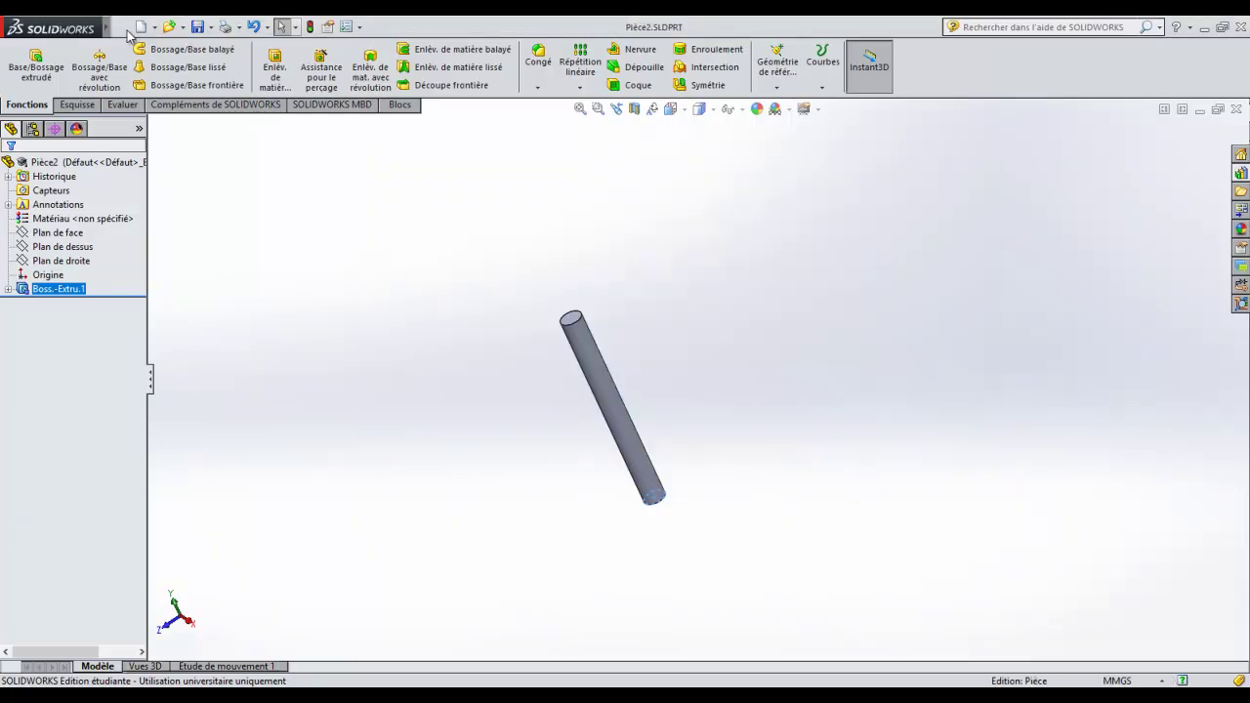
Step: Create a new part document and start a sketch on the Plan de droite
{"action": "left_click", "coordinate": [131, 26]}
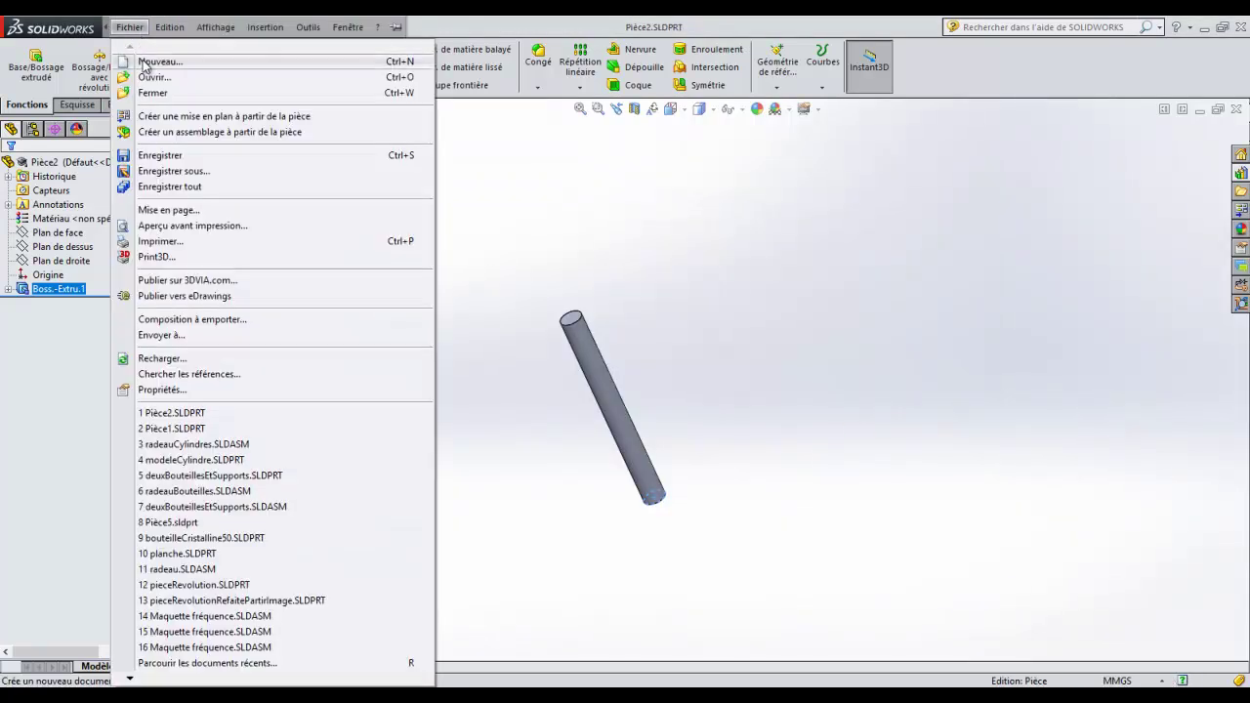
{"action": "left_click", "coordinate": [161, 61]}
{"action": "left_click", "coordinate": [528, 528]}
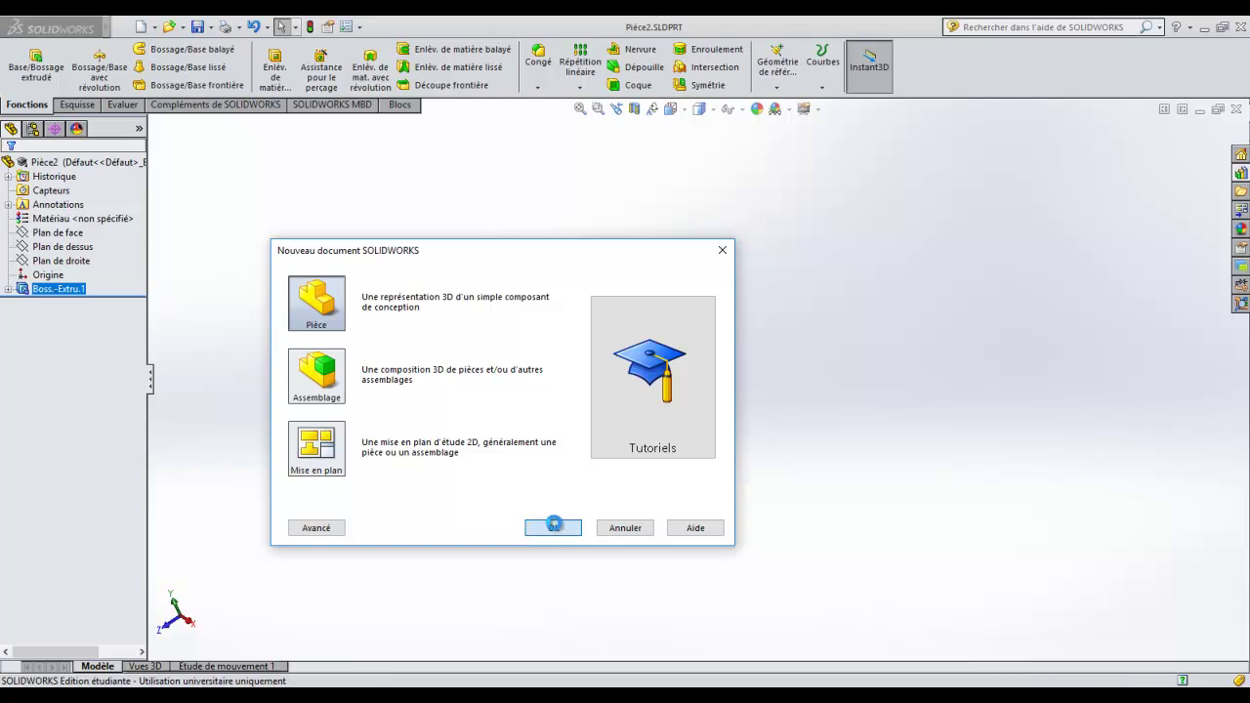
{"action": "left_click", "coordinate": [67, 261]}
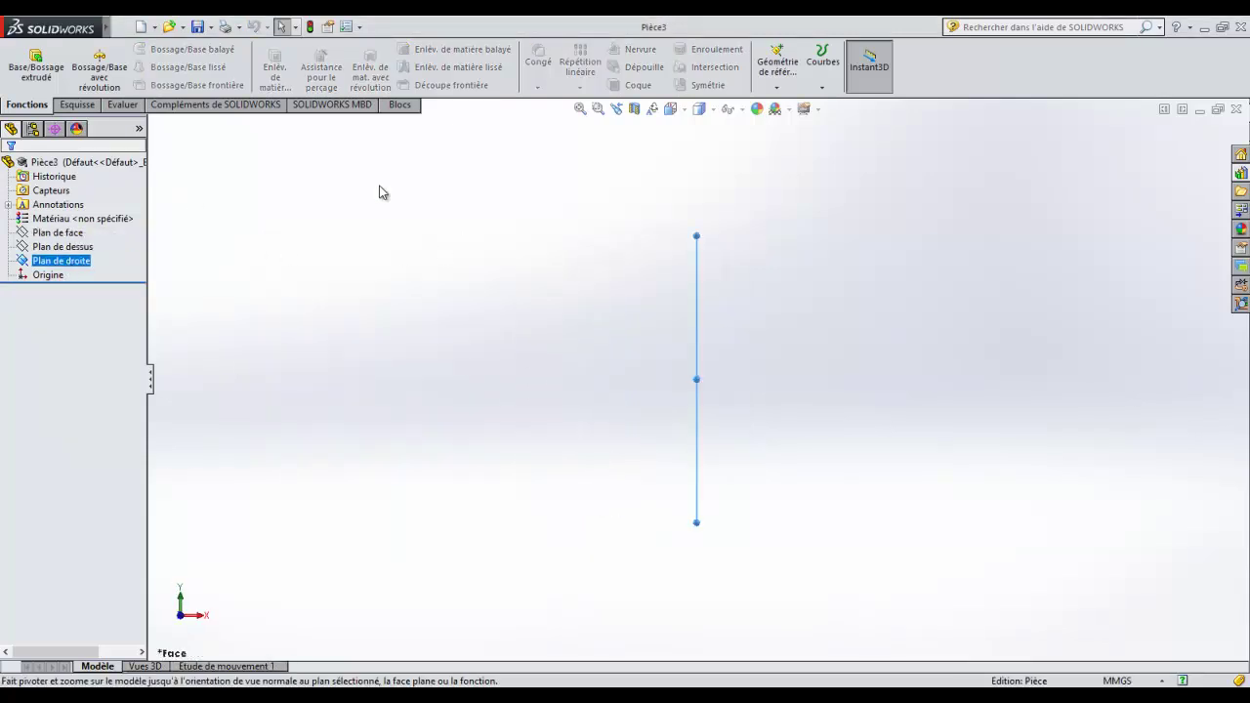
{"action": "left_click", "coordinate": [78, 104]}
{"action": "left_click", "coordinate": [24, 63]}
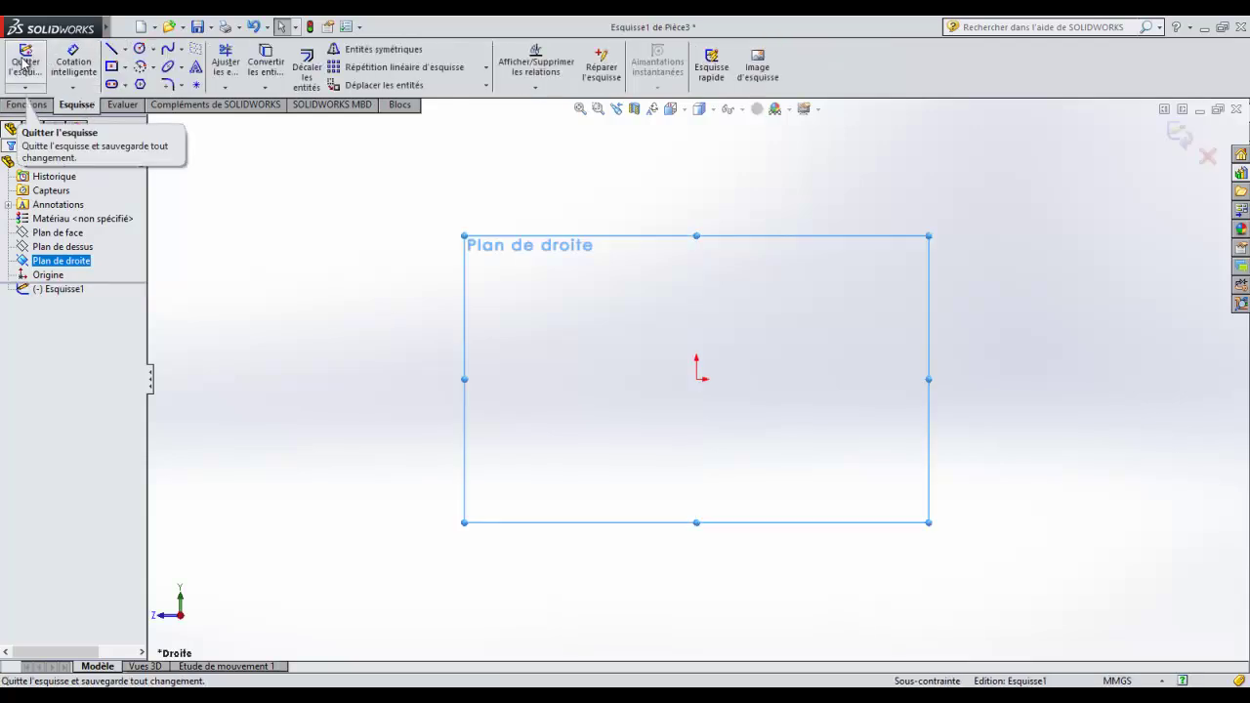
Step: Sketch a circle centred on the origin with a radius of about 52 mm
{"action": "left_click", "coordinate": [111, 66]}
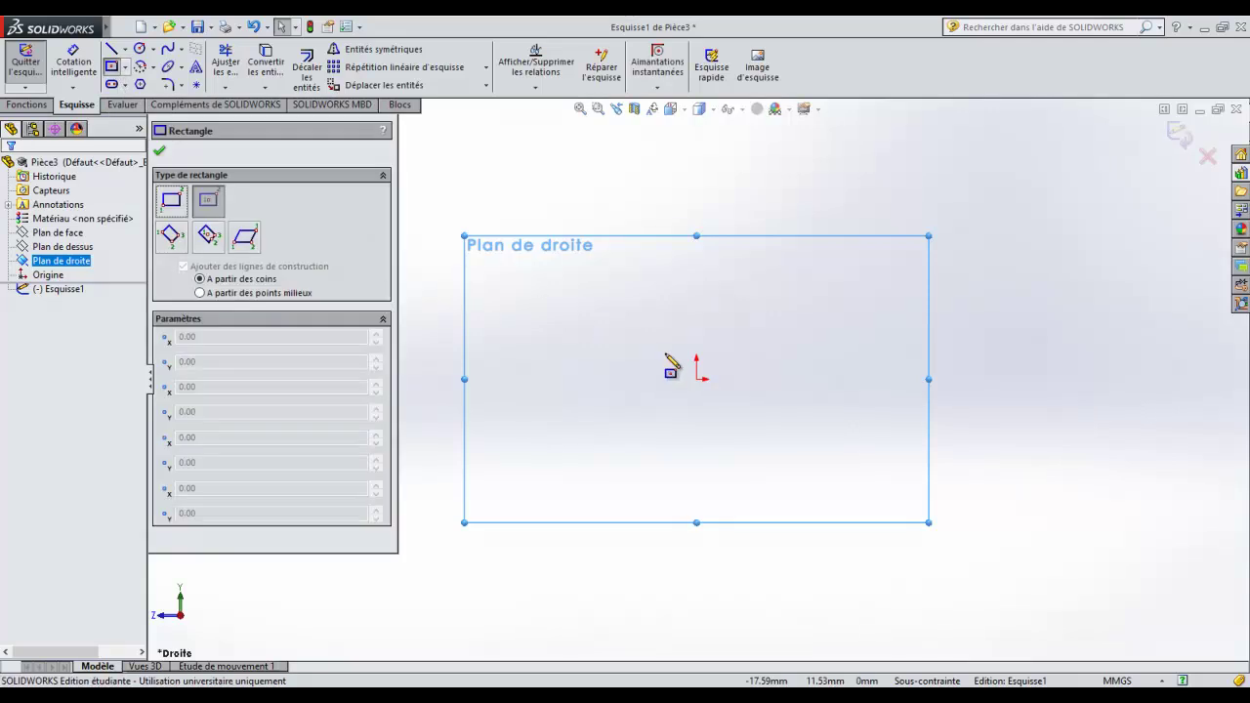
{"action": "left_click", "coordinate": [139, 49]}
{"action": "left_click", "coordinate": [697, 379]}
{"action": "left_click", "coordinate": [826, 431]}
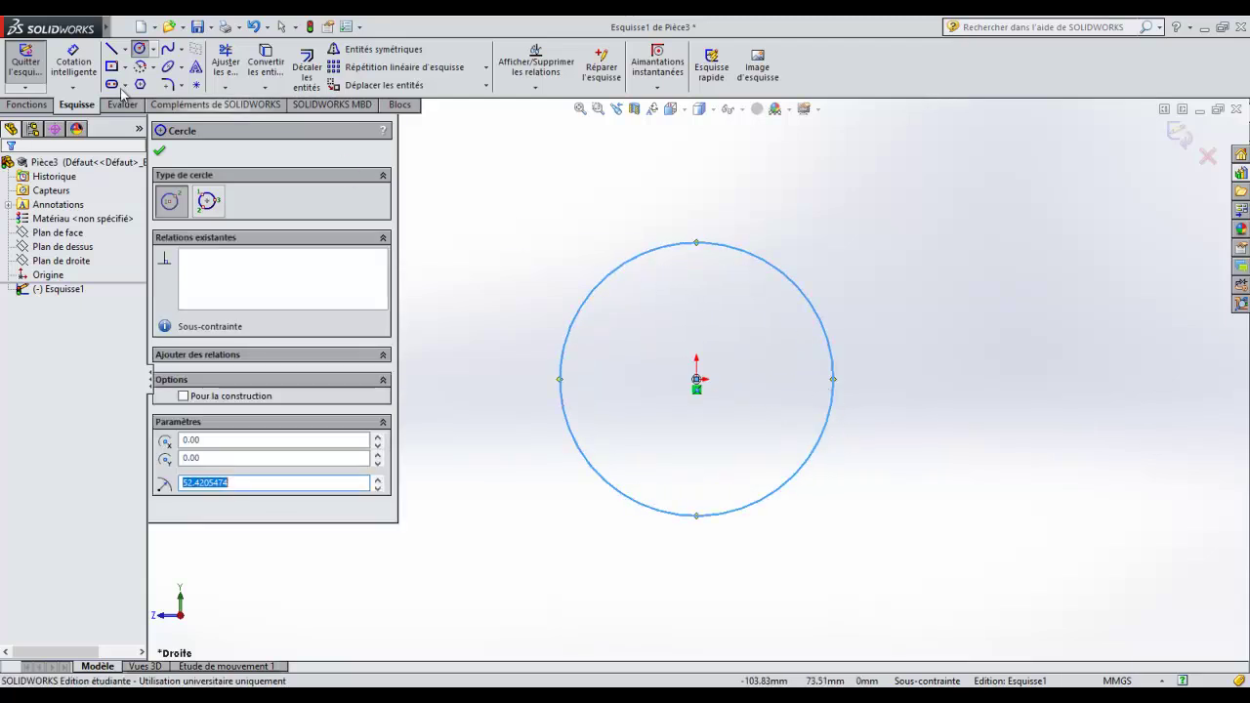
Step: Dimension the circle's diameter to 30 mm and exit the sketch on the Plan de droite
{"action": "left_click", "coordinate": [74, 68]}
{"action": "left_click", "coordinate": [749, 255]}
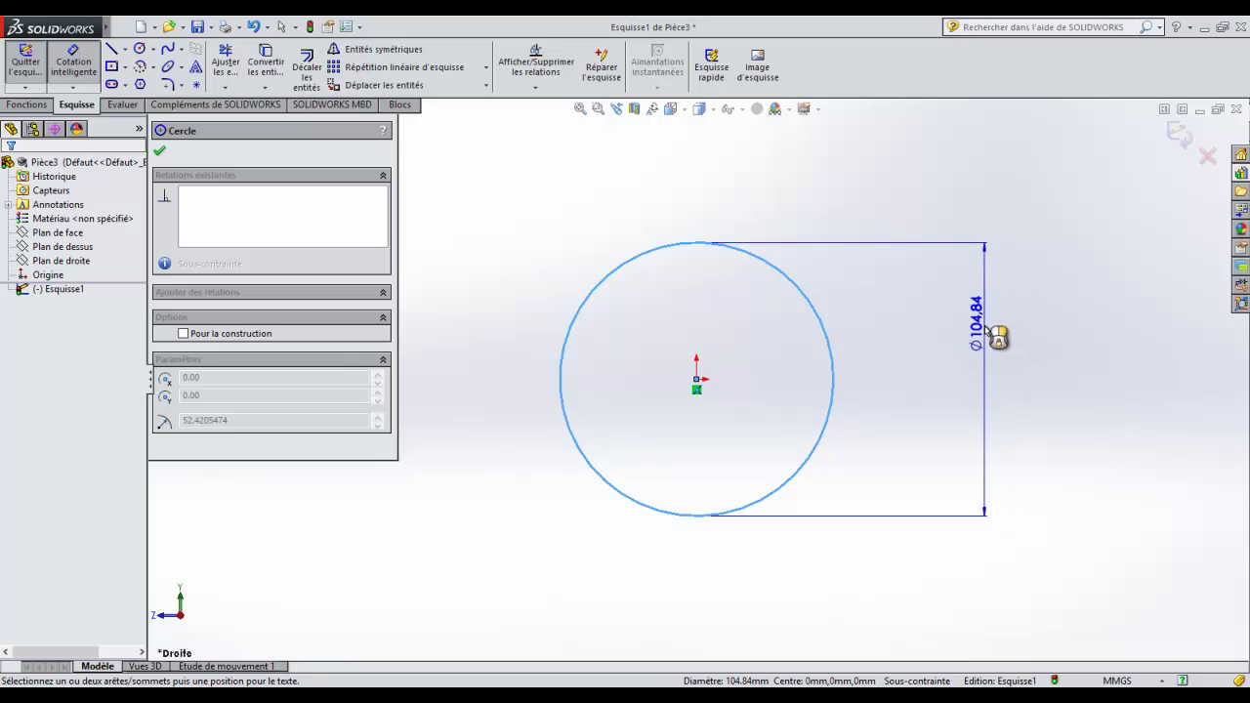
{"action": "left_click", "coordinate": [997, 334]}
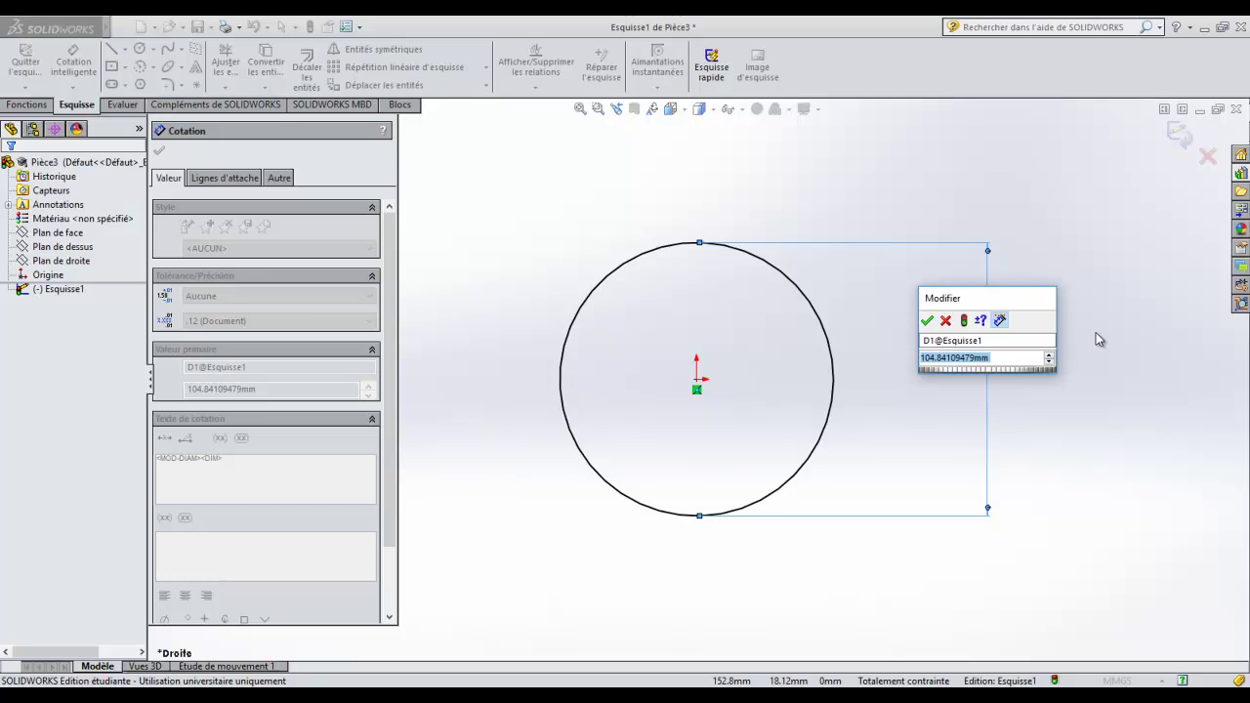
{"action": "type", "text": "30"}
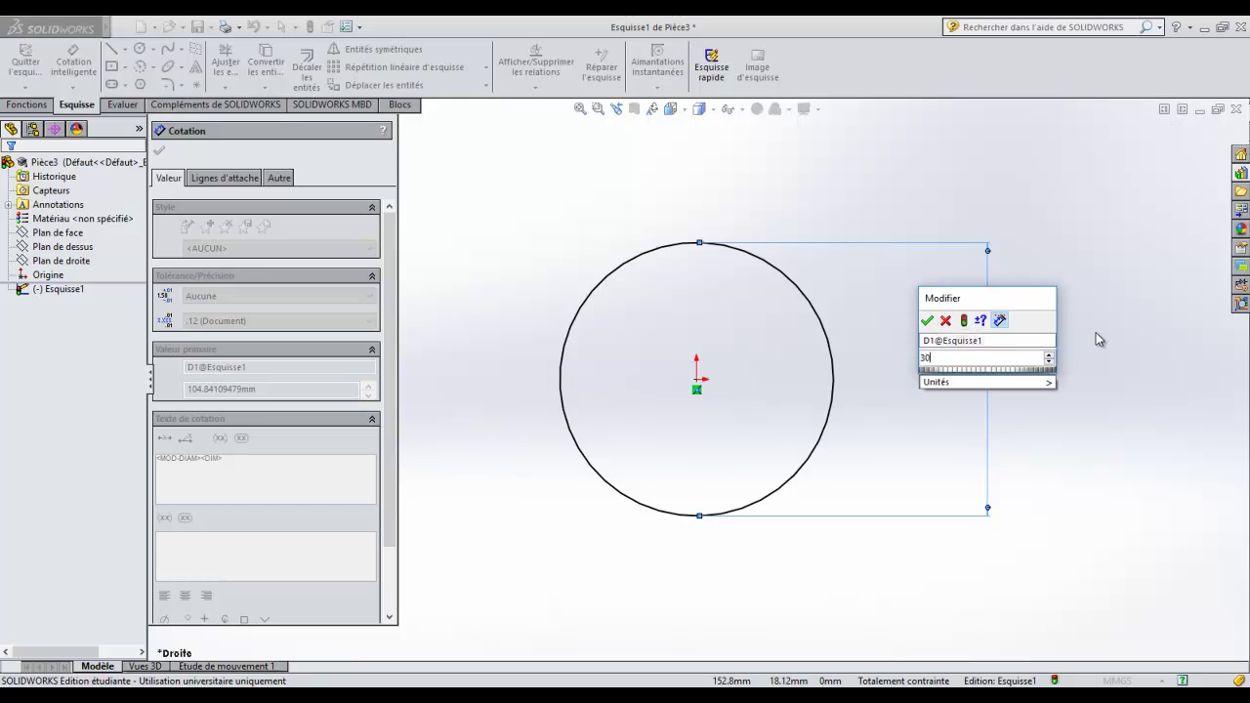
{"action": "key", "text": "Return"}
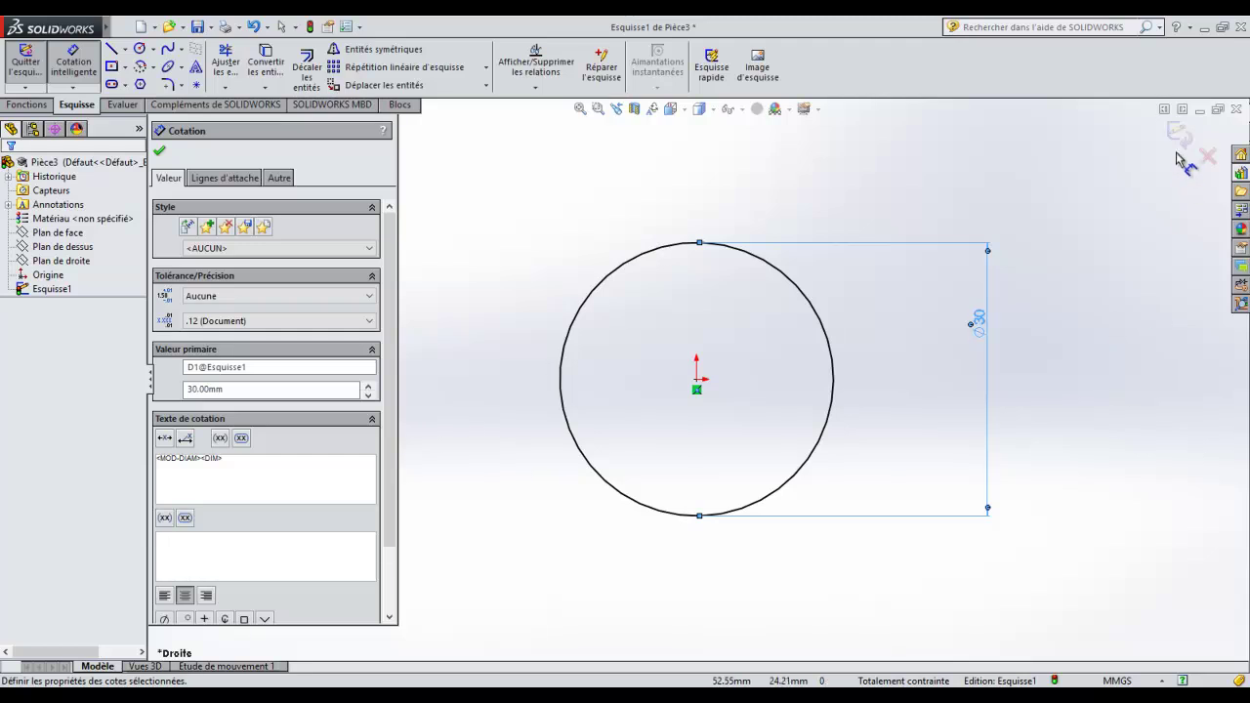
{"action": "left_click", "coordinate": [1182, 137]}
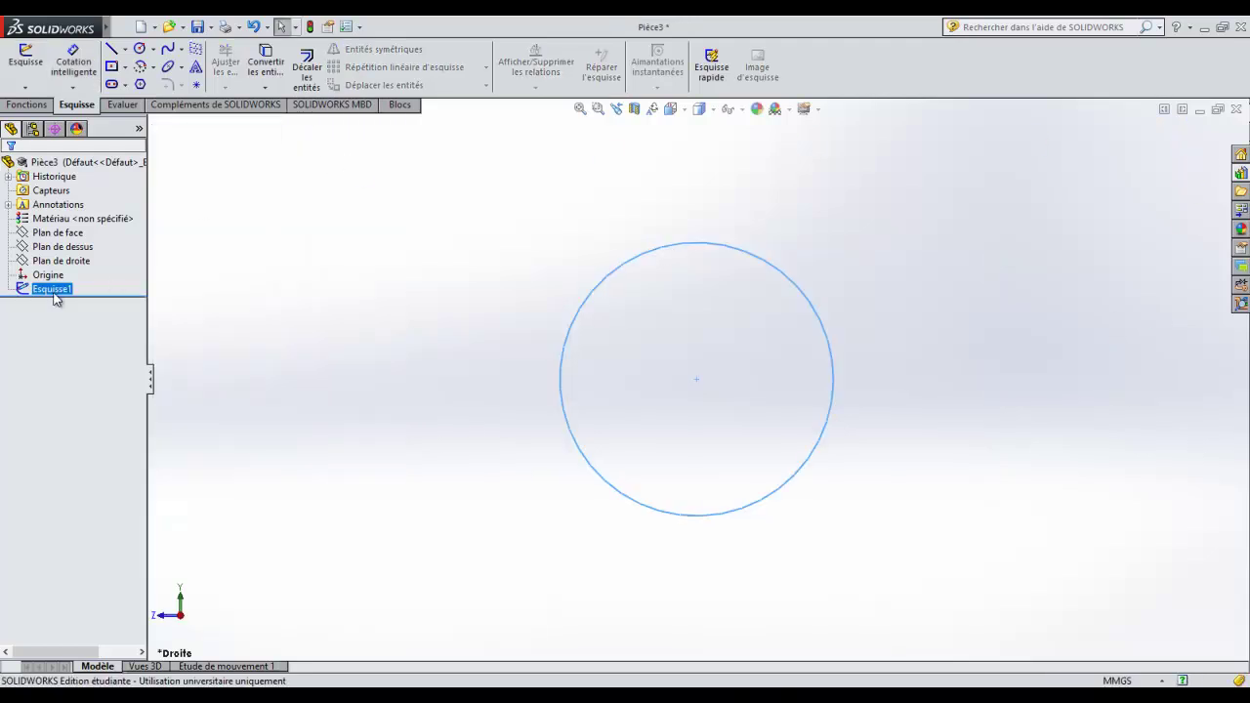
Step: Extrude the 30 mm circle sketch 50 mm as a blind boss
{"action": "left_click", "coordinate": [27, 105]}
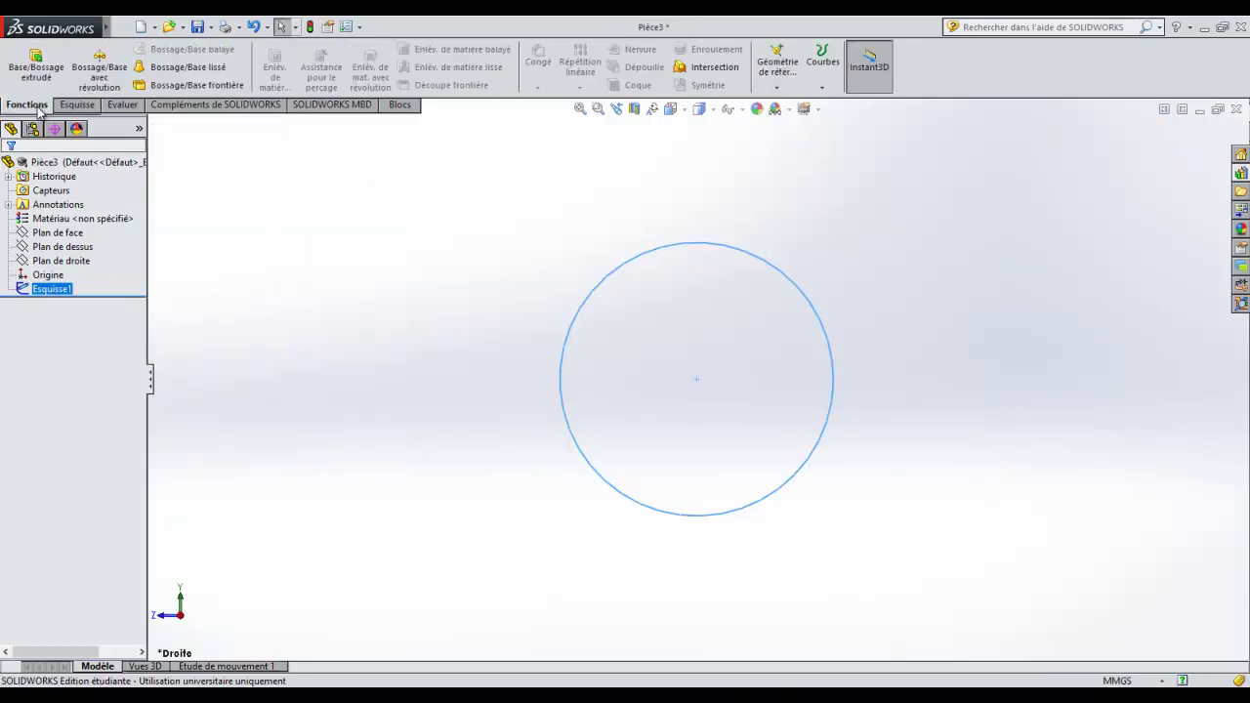
{"action": "left_click", "coordinate": [36, 72]}
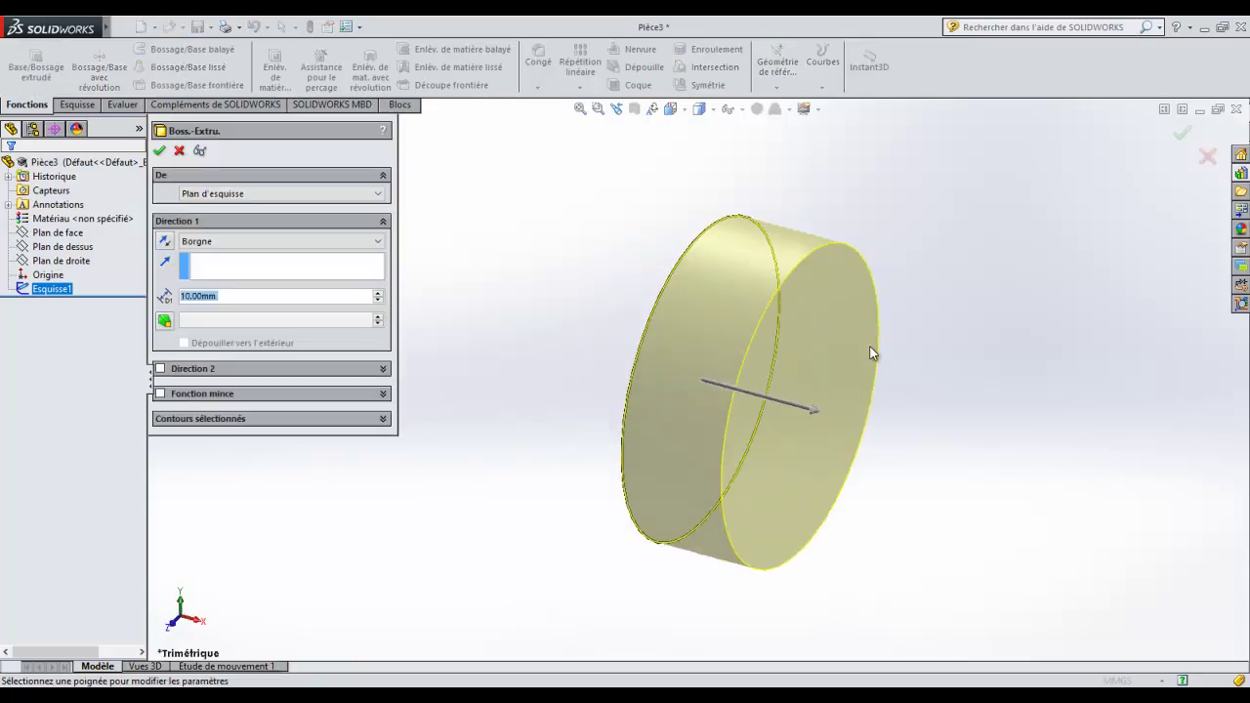
{"action": "type", "text": "50"}
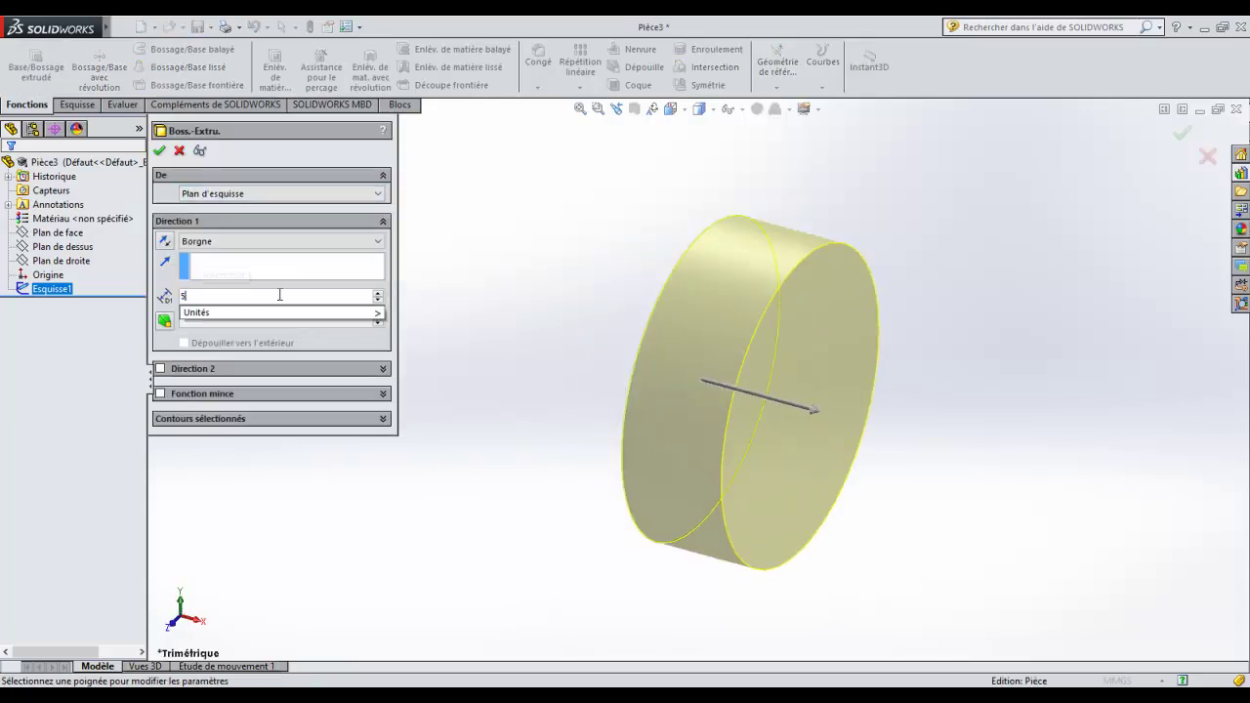
{"action": "key", "text": "Return"}
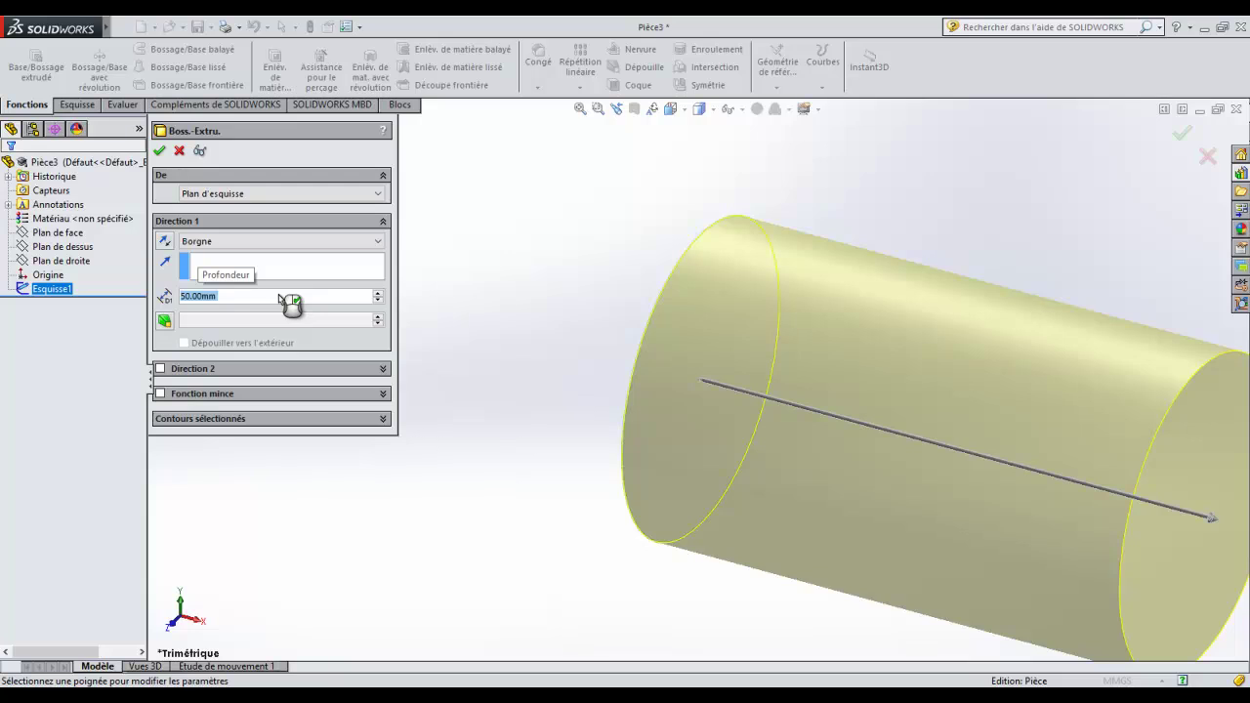
{"action": "left_click", "coordinate": [1183, 136]}
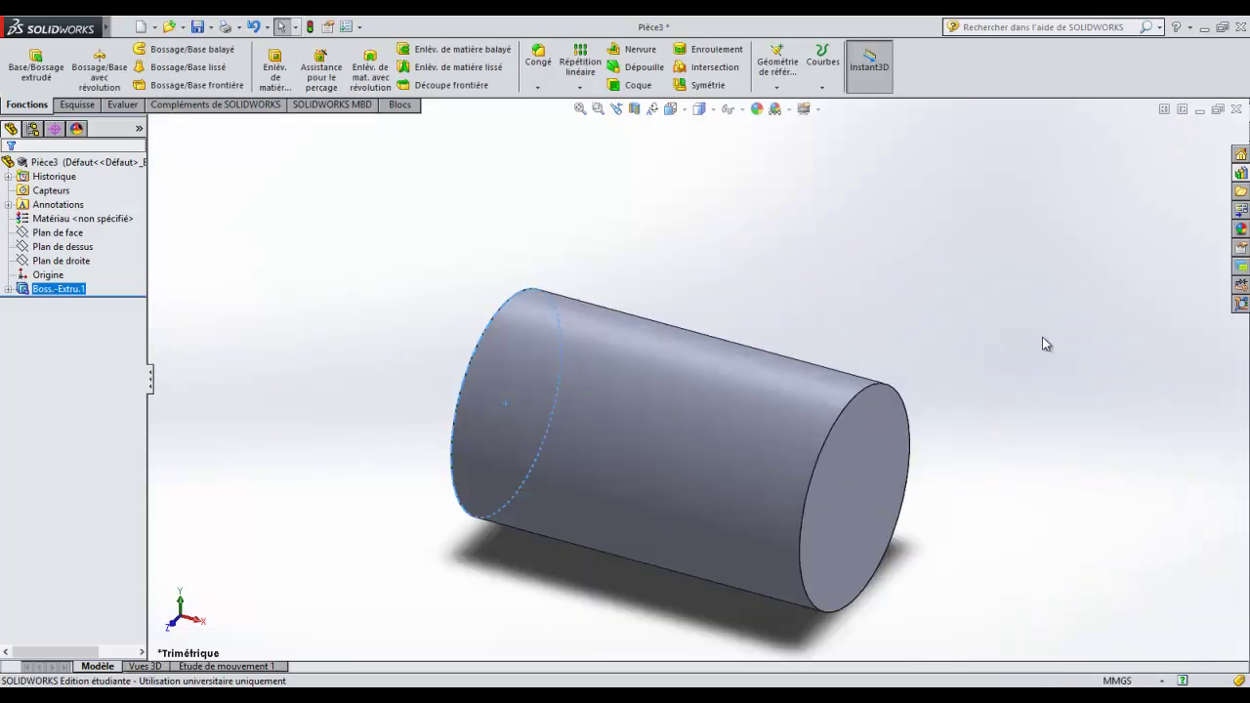
Step: Orient the view normal to the extruded end face of the cylinder and start a sketch on that face
{"action": "scroll", "coordinate": [890, 468], "scroll_direction": "up", "scroll_amount": 3}
{"action": "left_click", "coordinate": [777, 440]}
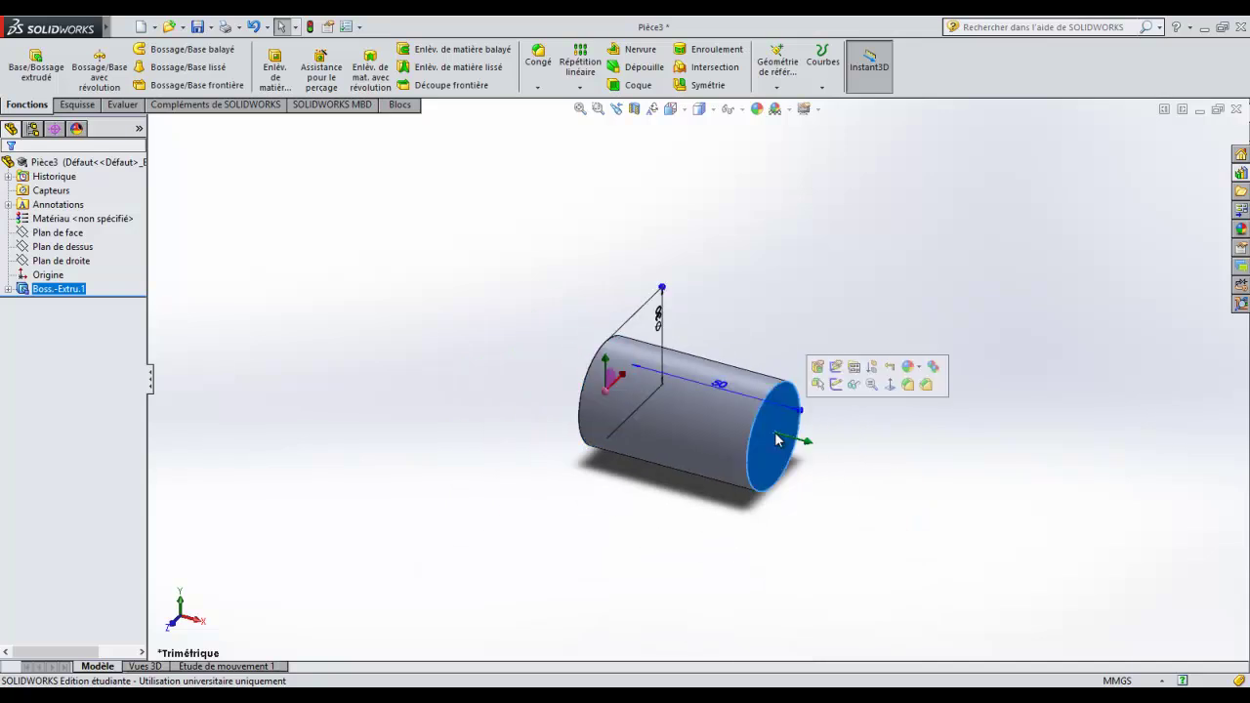
{"action": "left_click", "coordinate": [891, 385]}
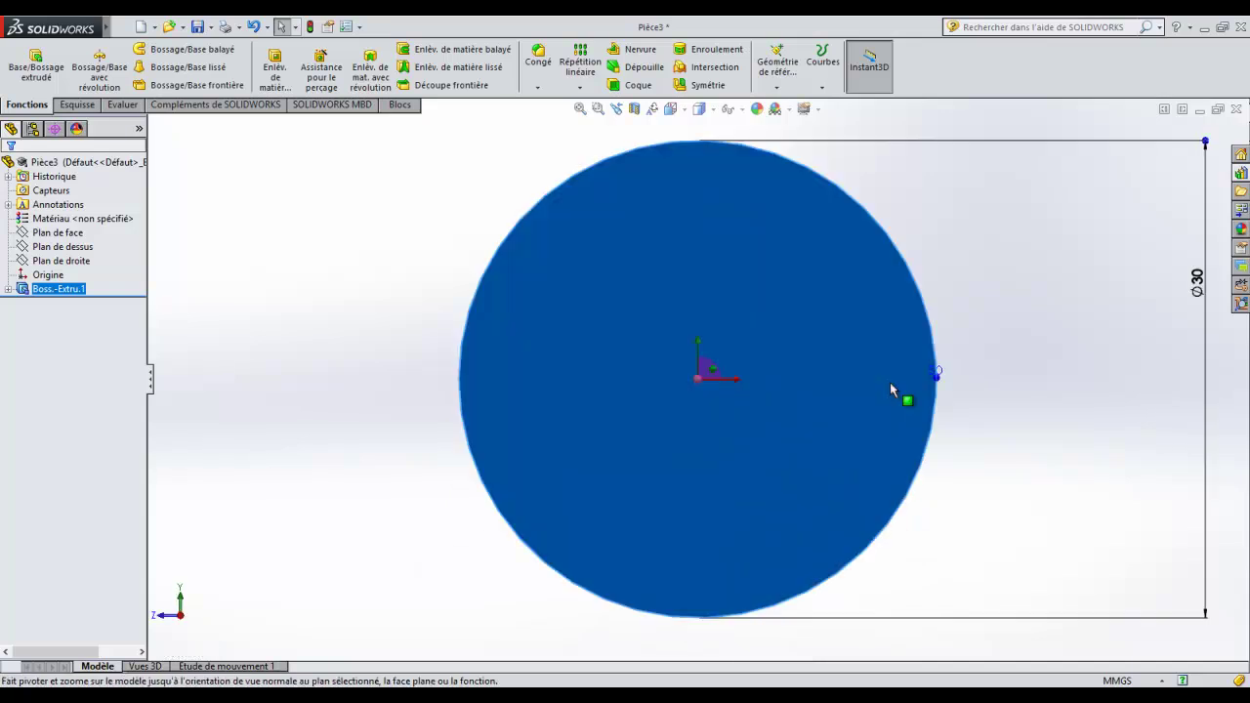
{"action": "right_click", "coordinate": [687, 309]}
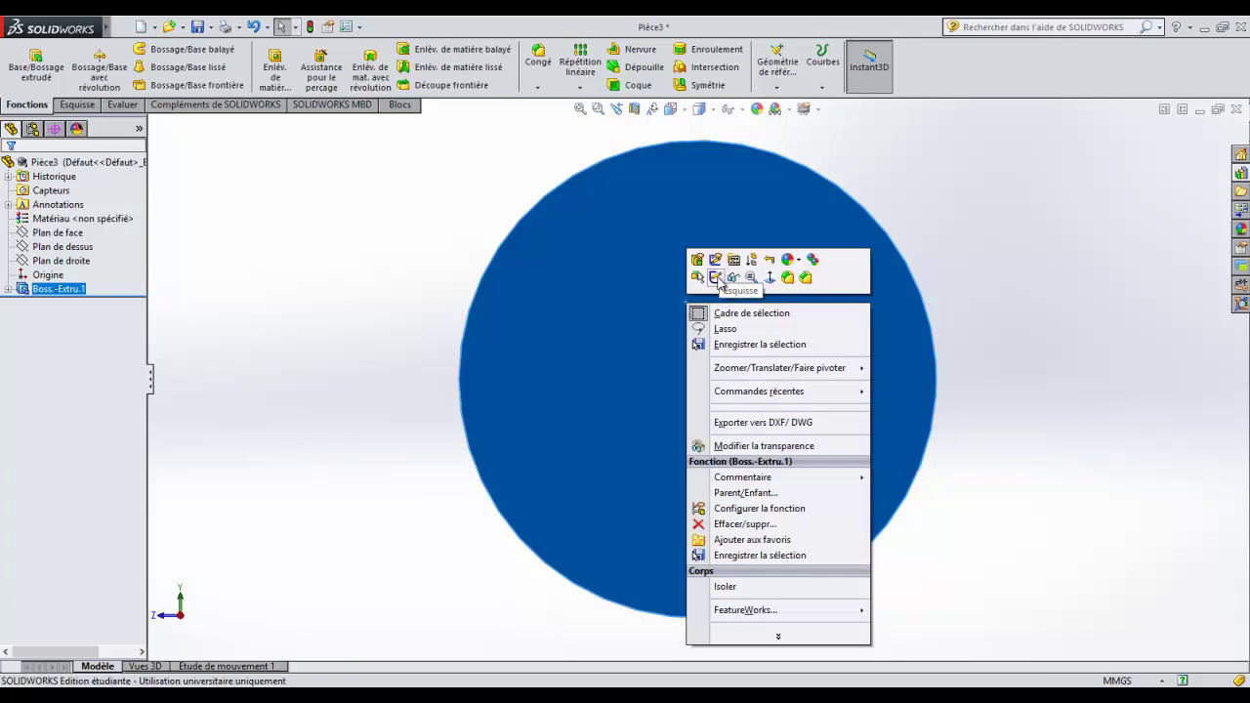
{"action": "left_click", "coordinate": [716, 279]}
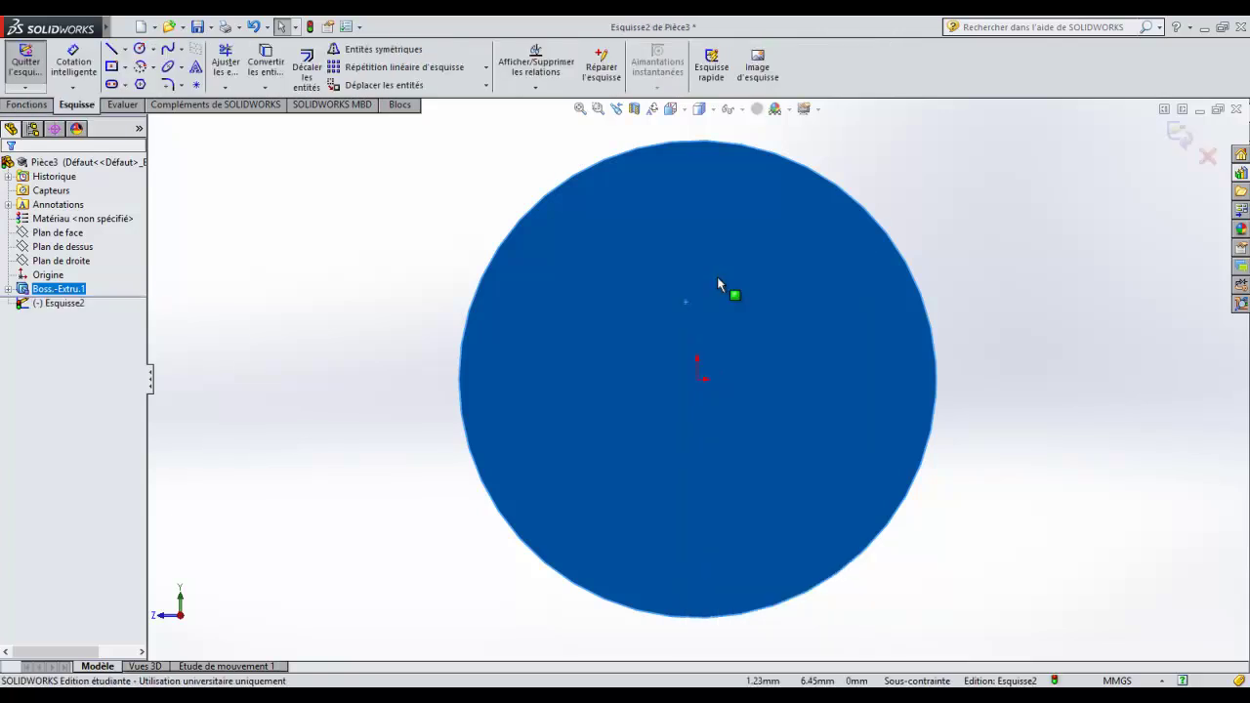
Step: Sketch a centre rectangle about 10.6 mm wide on the cylinder's end face, centred on the origin
{"action": "left_click", "coordinate": [126, 67]}
{"action": "left_click", "coordinate": [136, 86]}
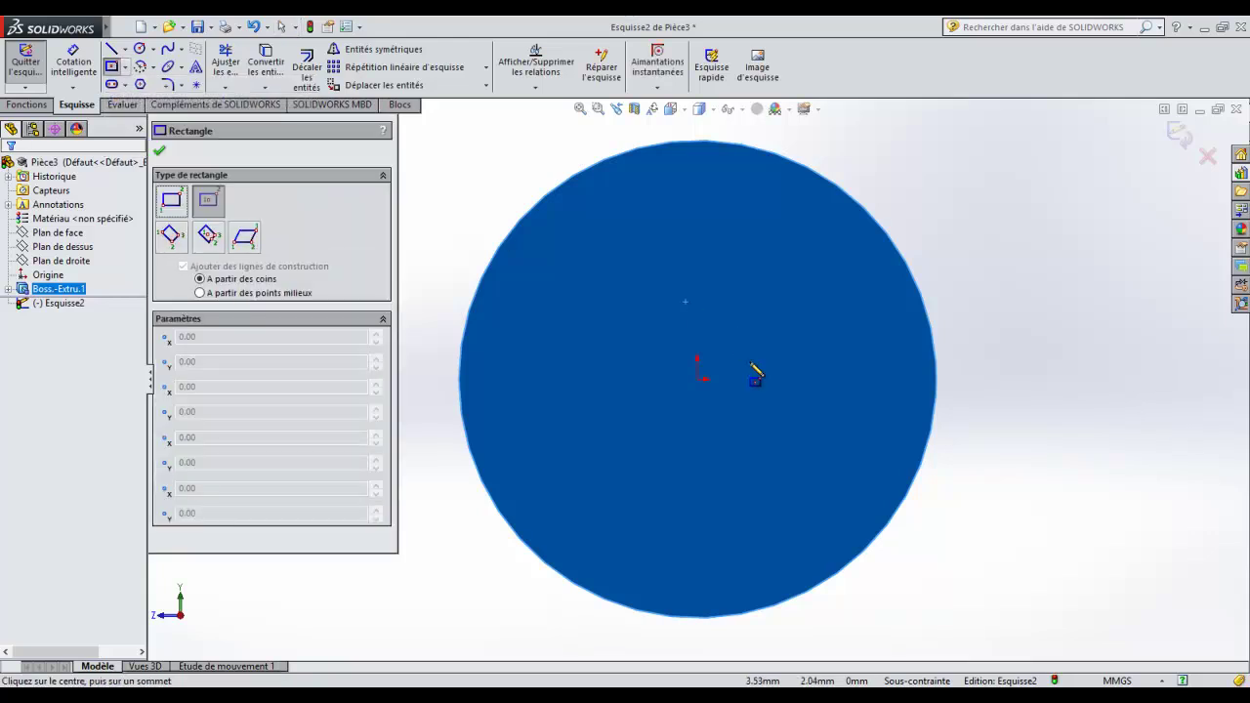
{"action": "left_click", "coordinate": [699, 380]}
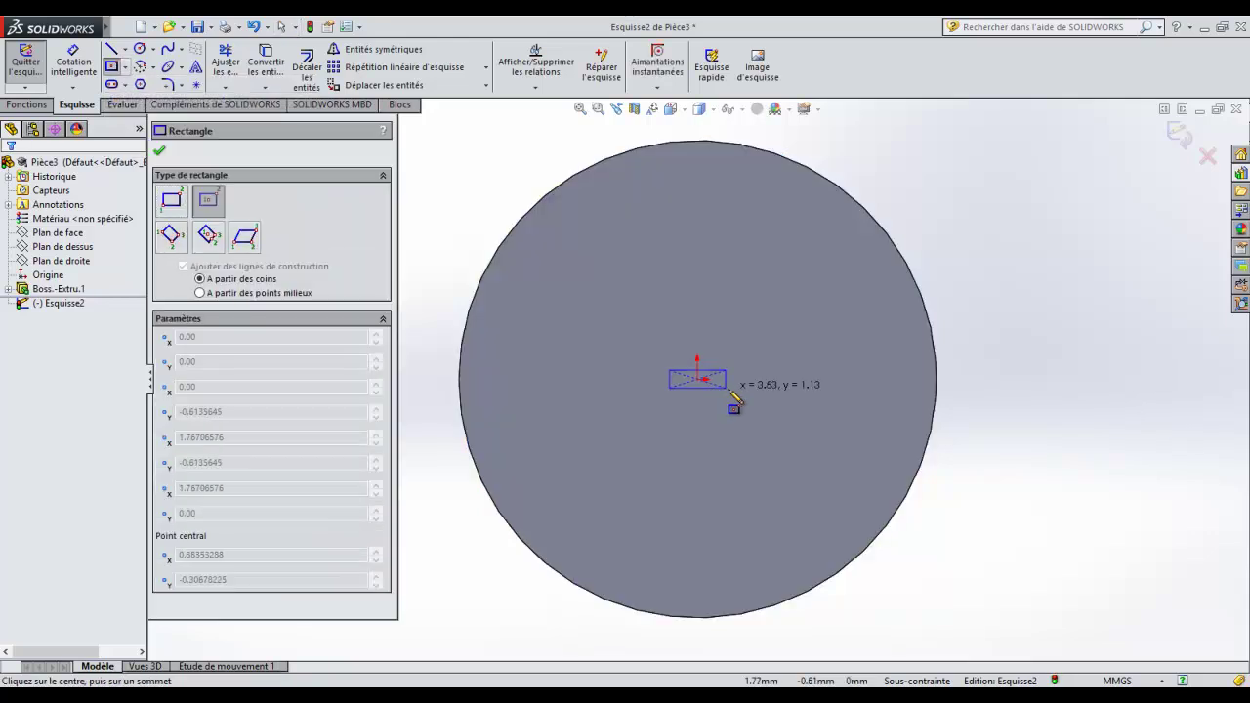
{"action": "left_click", "coordinate": [783, 416]}
Step: Dimension the rectangle's horizontal side to 10 mm
{"action": "left_click", "coordinate": [73, 60]}
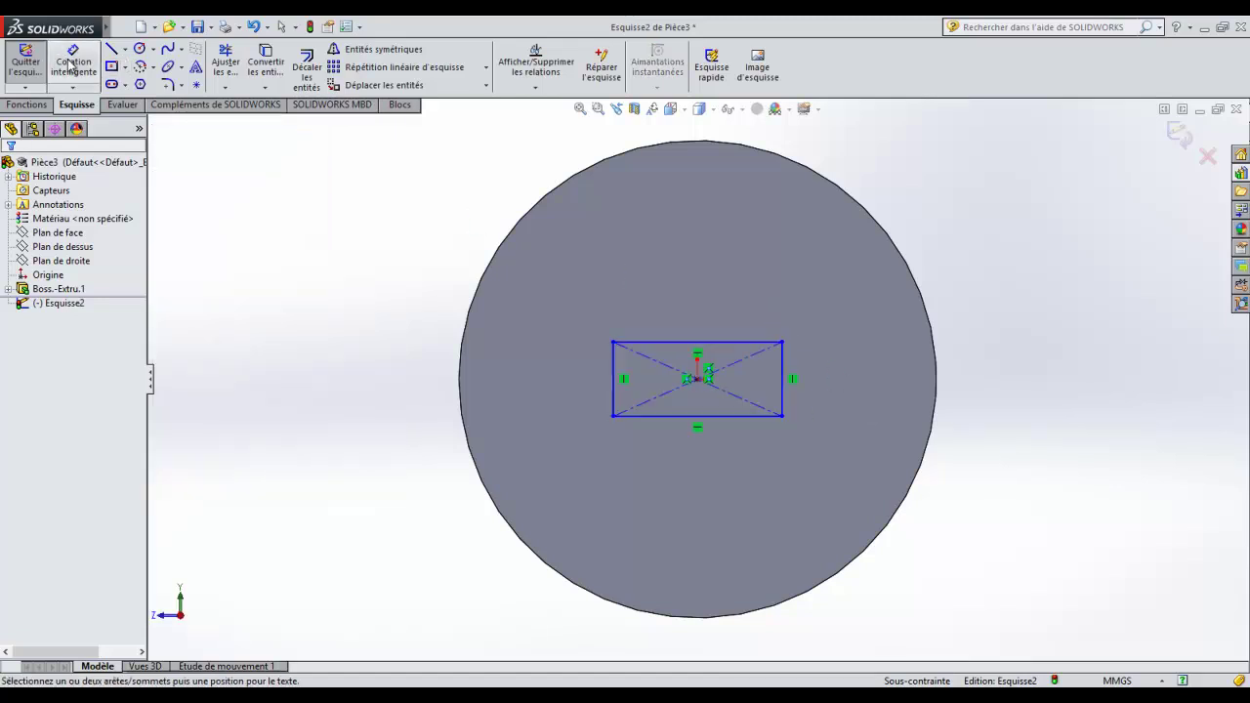
{"action": "left_click", "coordinate": [721, 344]}
{"action": "left_click", "coordinate": [723, 291]}
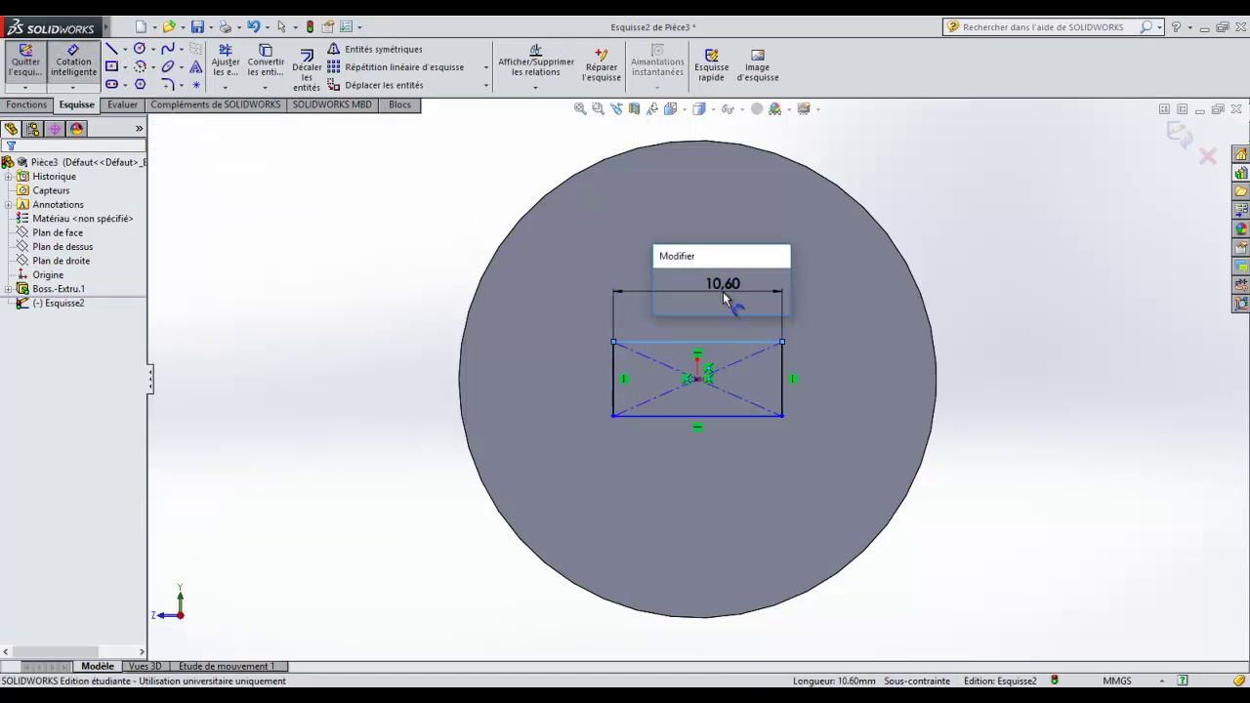
{"action": "type", "text": "10"}
{"action": "key", "text": "Return"}
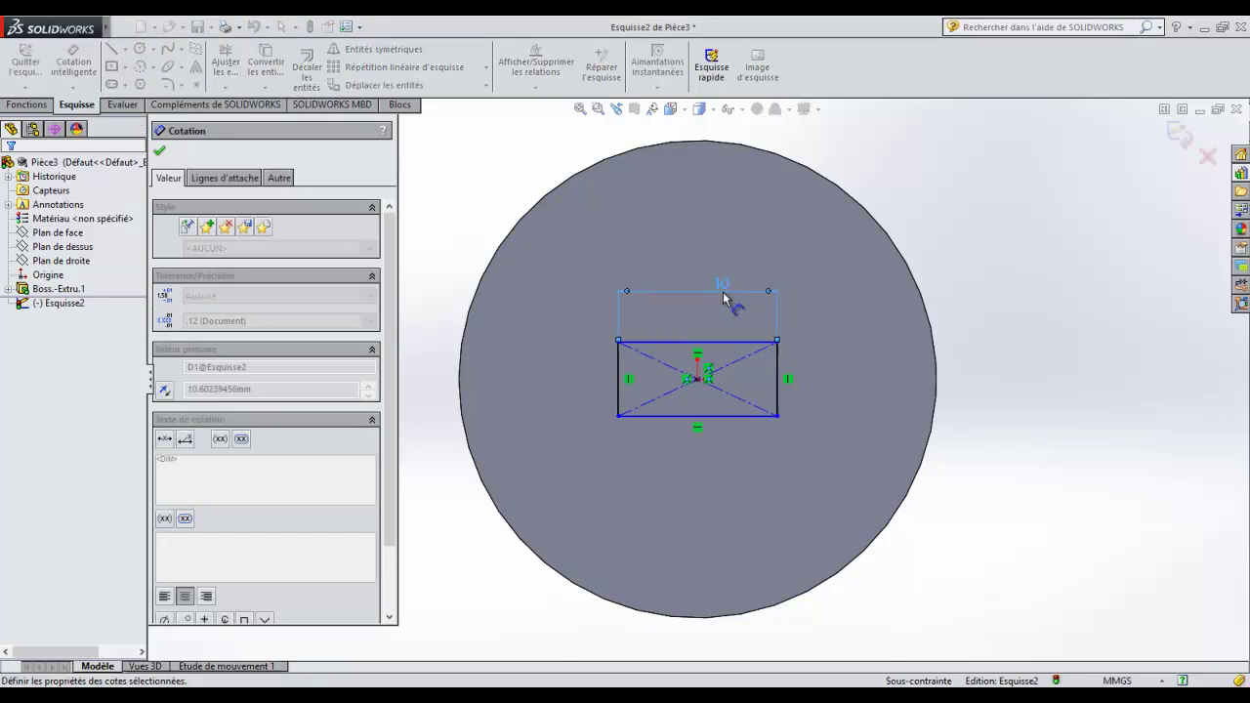
Step: Dimension the rectangle's vertical side to 10 mm and exit the sketch
{"action": "left_click", "coordinate": [779, 388]}
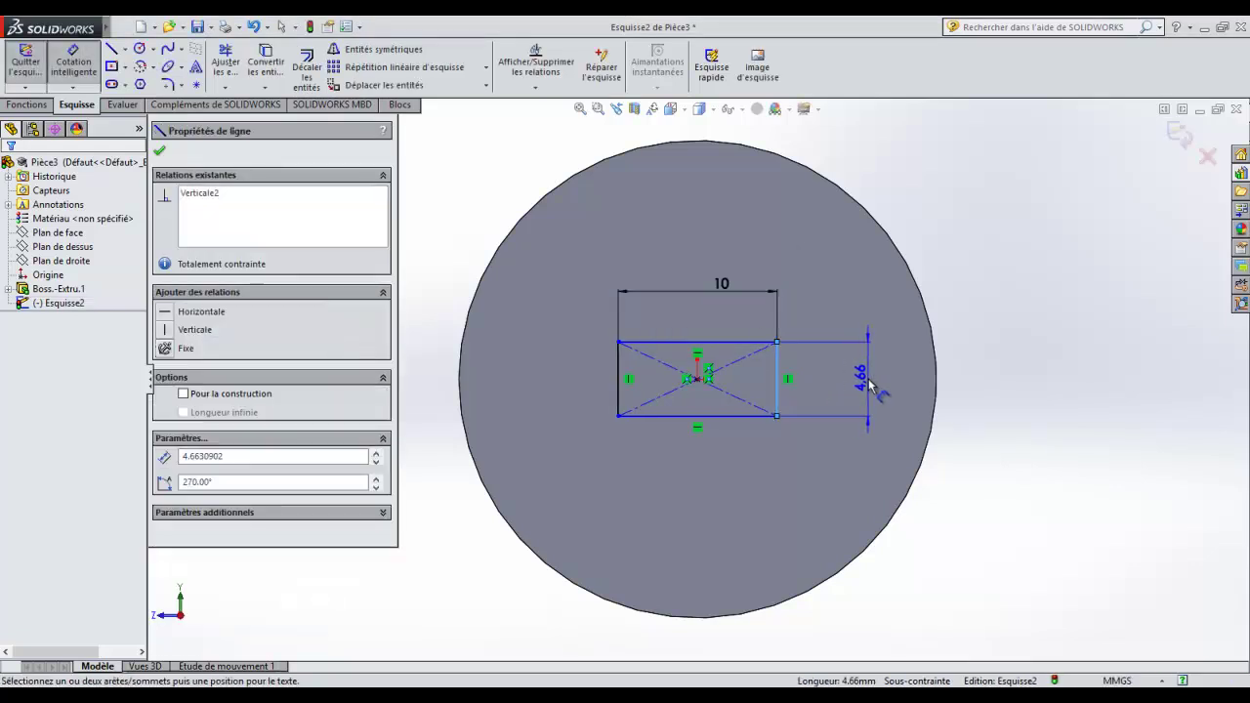
{"action": "left_click", "coordinate": [869, 386]}
{"action": "type", "text": "10"}
{"action": "key", "text": "Return"}
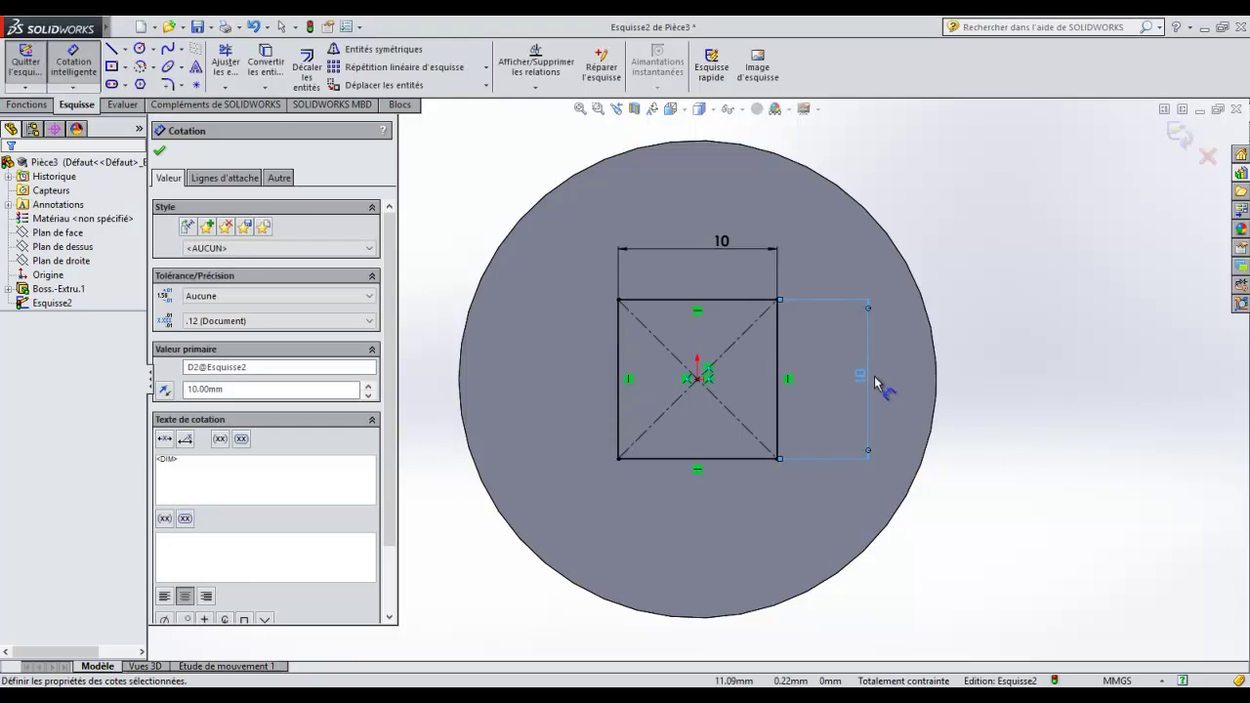
{"action": "left_click", "coordinate": [1179, 136]}
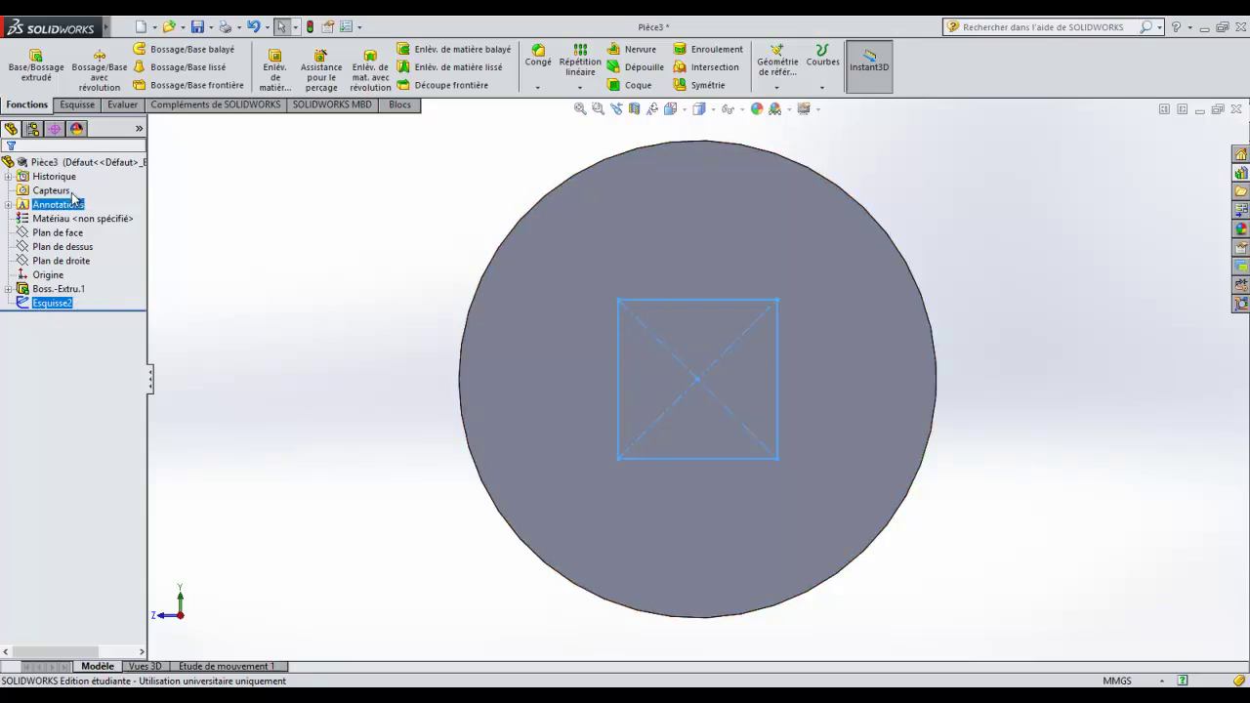
Step: Cut the 10 mm square sketch into the cylinder as a blind extruded cut 20 mm deep
{"action": "left_click", "coordinate": [278, 83]}
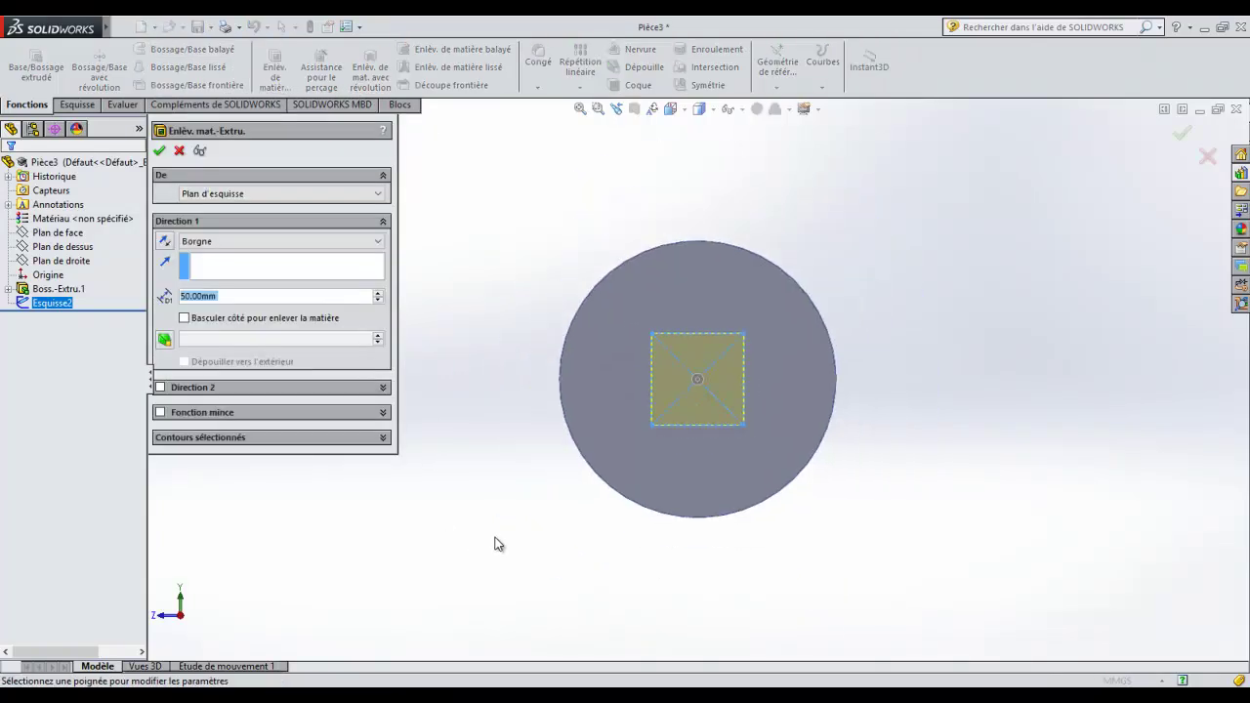
{"action": "middle_click_drag", "start_coordinate": [545, 539], "coordinate": [586, 537]}
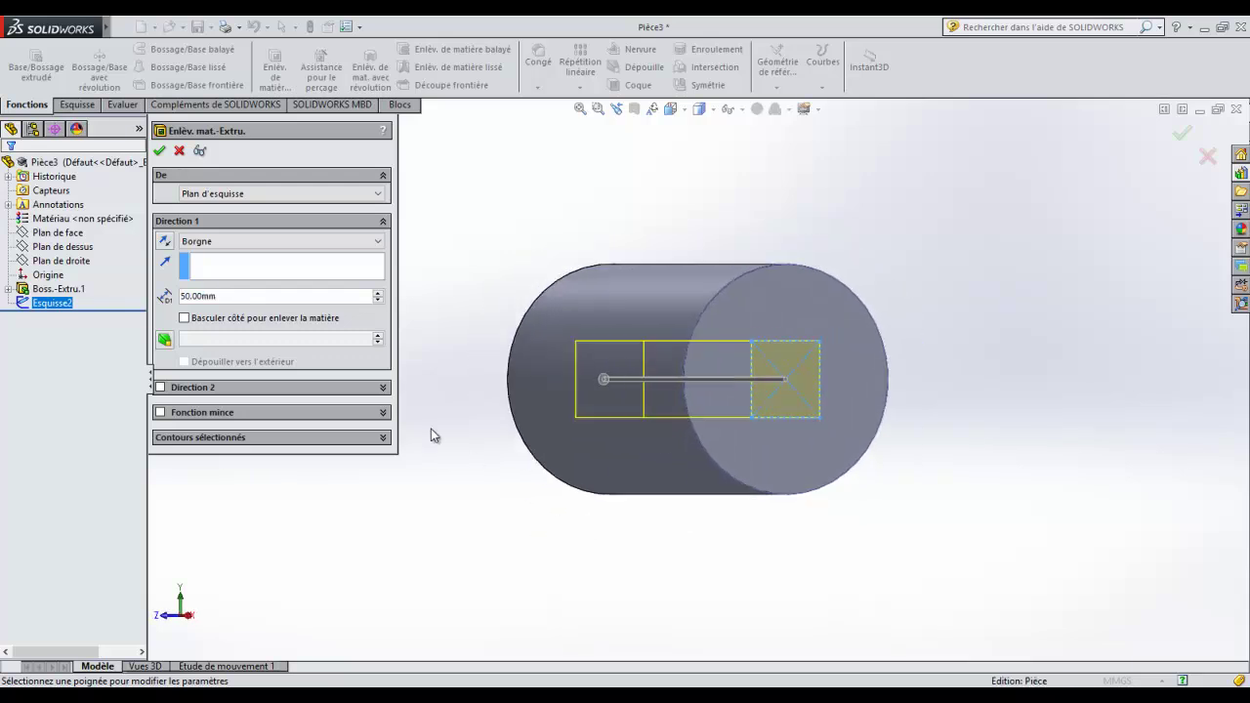
{"action": "left_click", "coordinate": [189, 298]}
{"action": "key", "text": "BackSpace"}
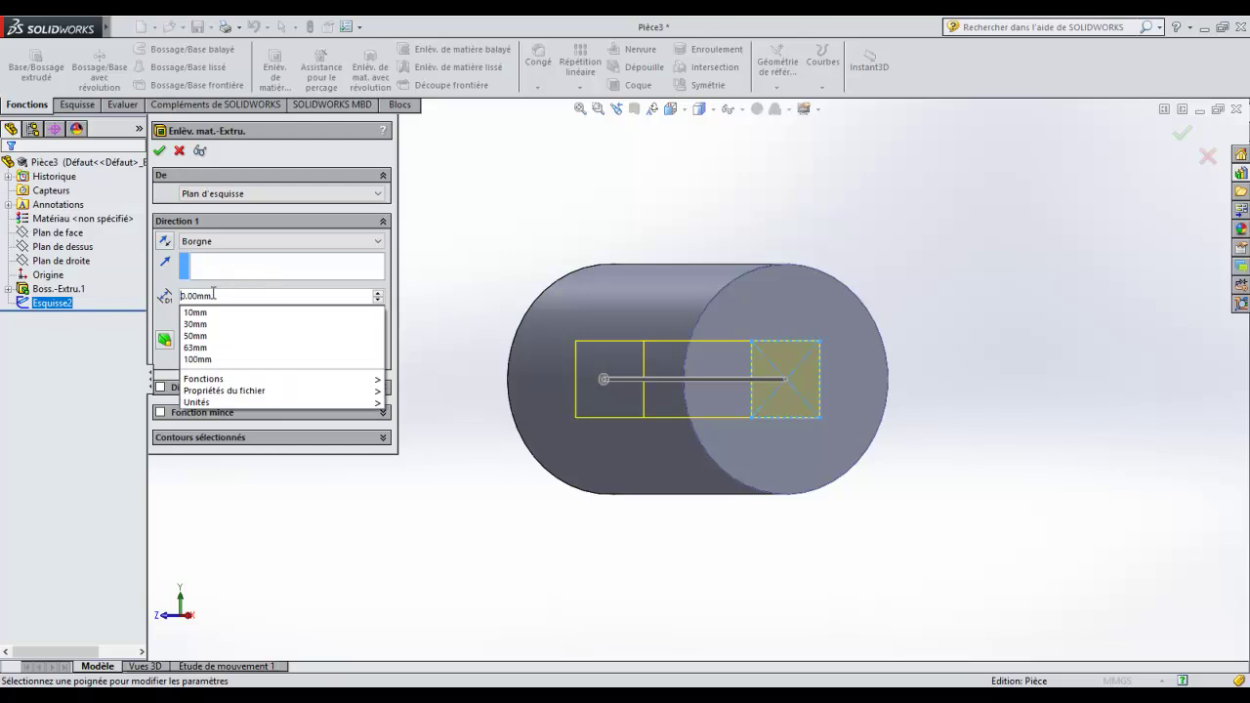
{"action": "type", "text": "2"}
{"action": "key", "text": "Return"}
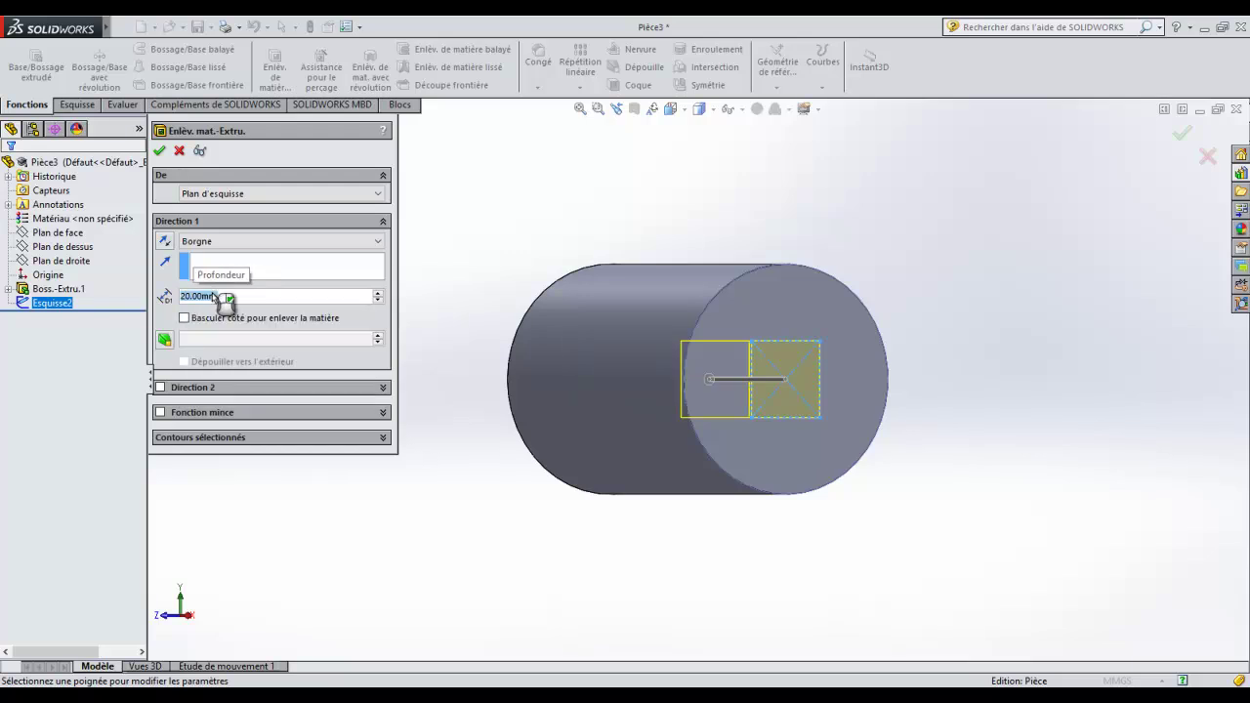
{"action": "left_click", "coordinate": [159, 152]}
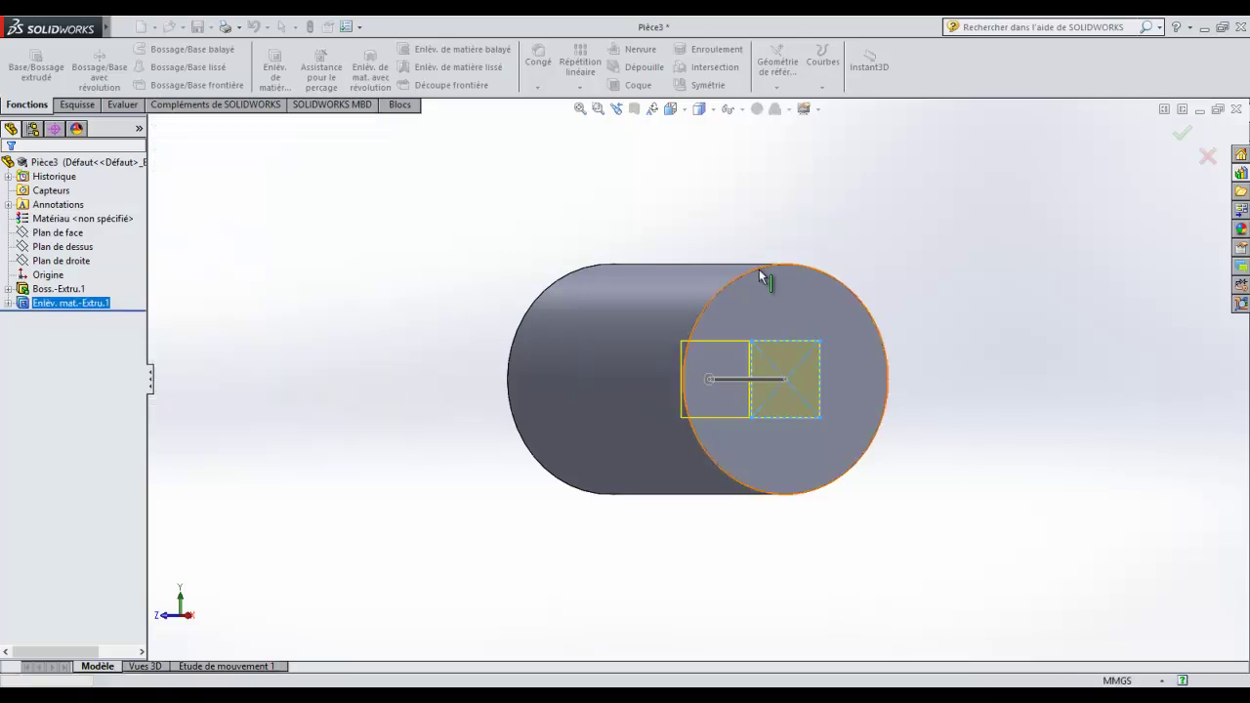
Step: Save the part as Pièce3.SLDPRT in the "SolidWorks - dessiner pièces simples" folder
{"action": "middle_click_drag", "start_coordinate": [909, 371], "coordinate": [836, 424]}
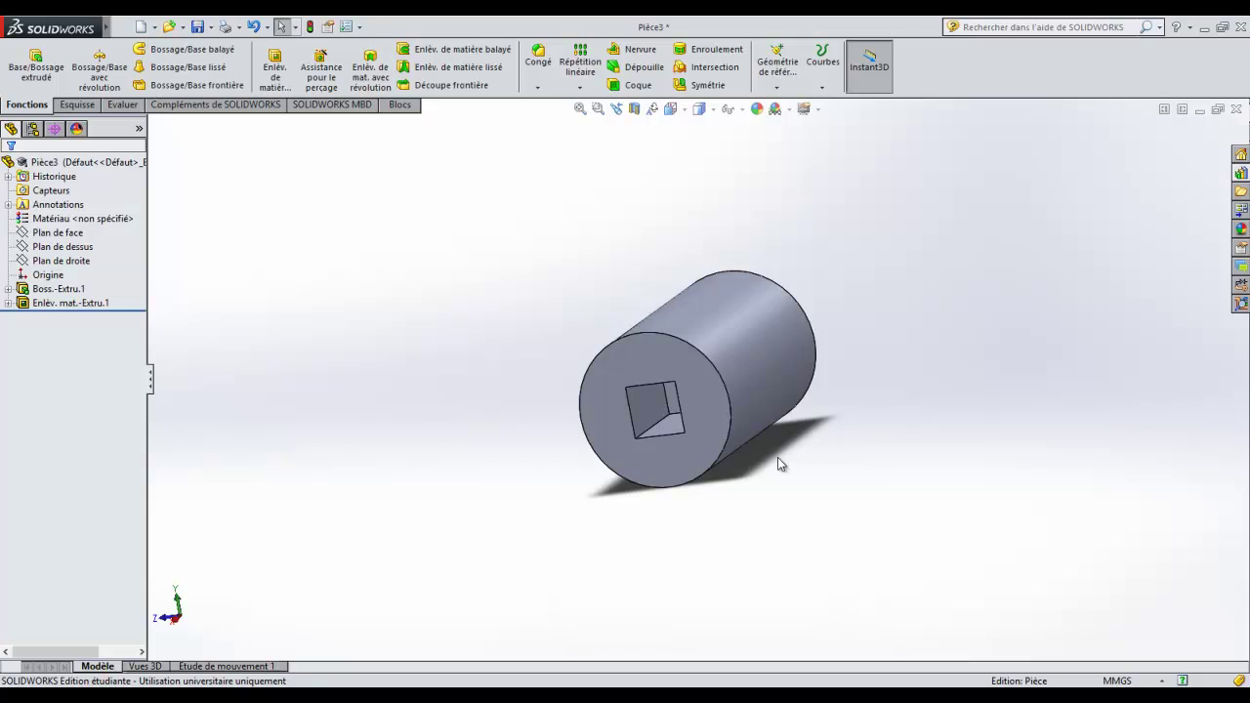
{"action": "mouse_move", "coordinate": [779, 458]}
{"action": "middle_mouse_down"}
{"action": "mouse_move", "coordinate": [804, 453]}
{"action": "mouse_move", "coordinate": [792, 444]}
{"action": "middle_mouse_up"}
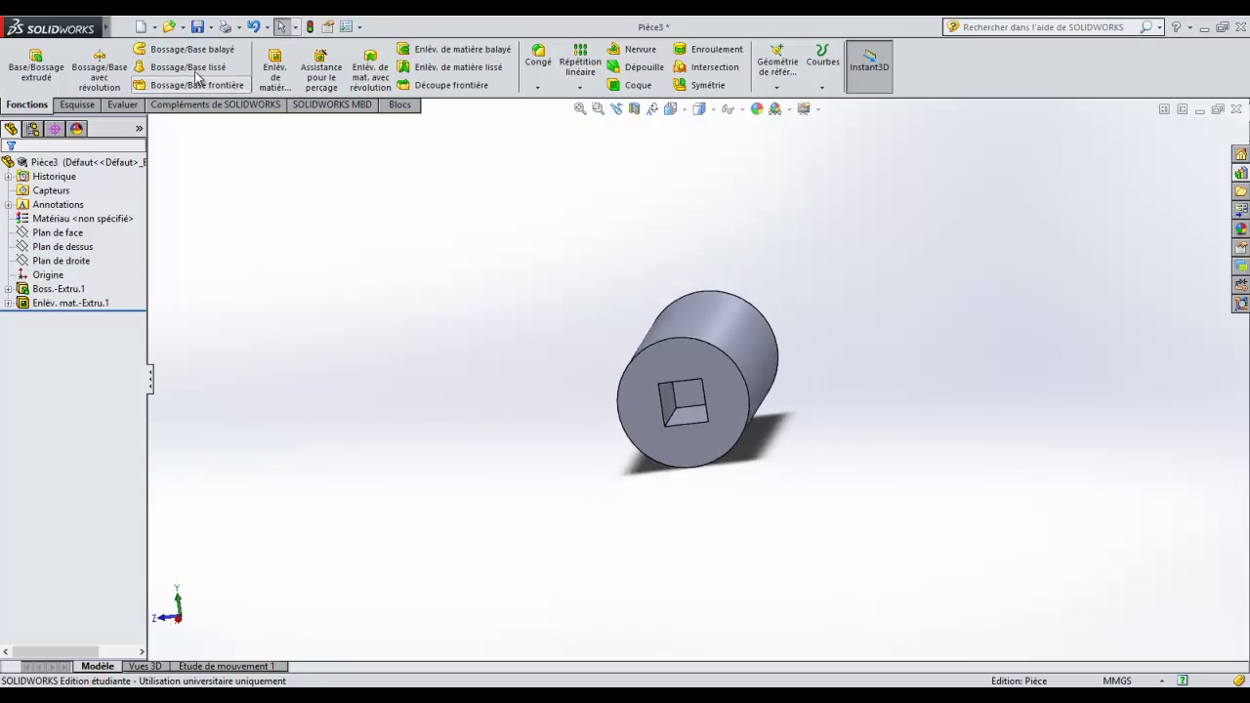
{"action": "left_click", "coordinate": [130, 27]}
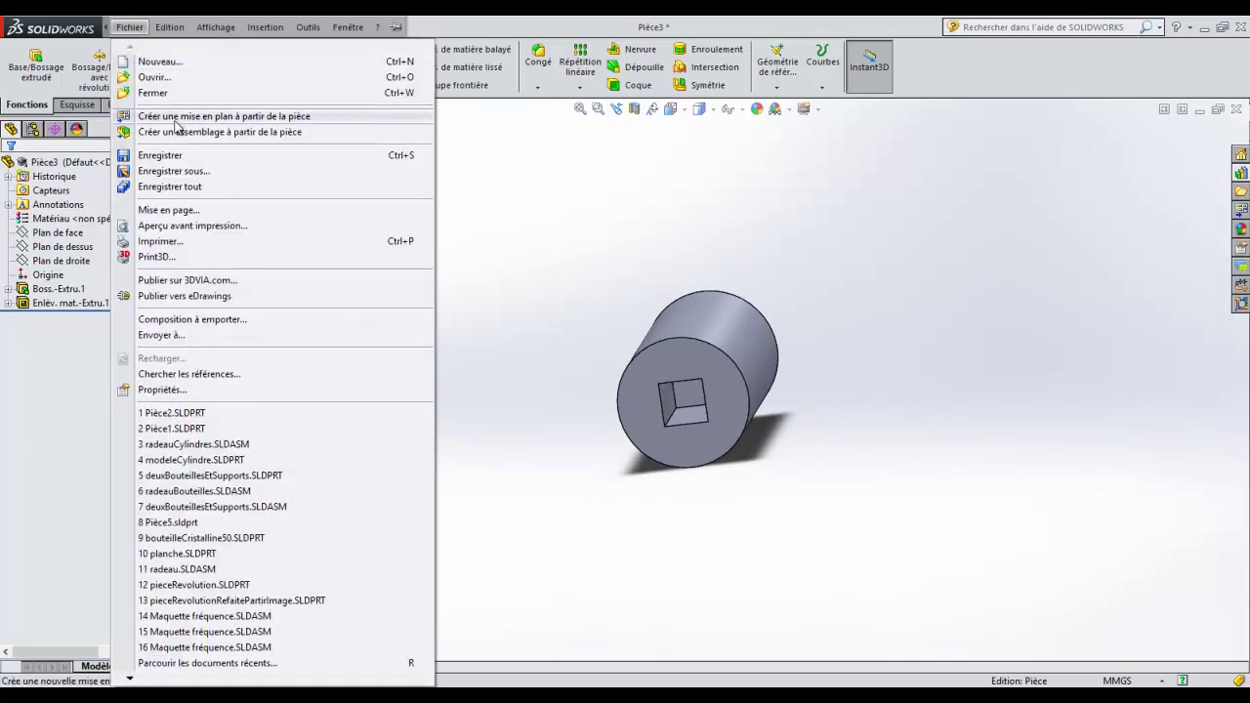
{"action": "left_click", "coordinate": [195, 171]}
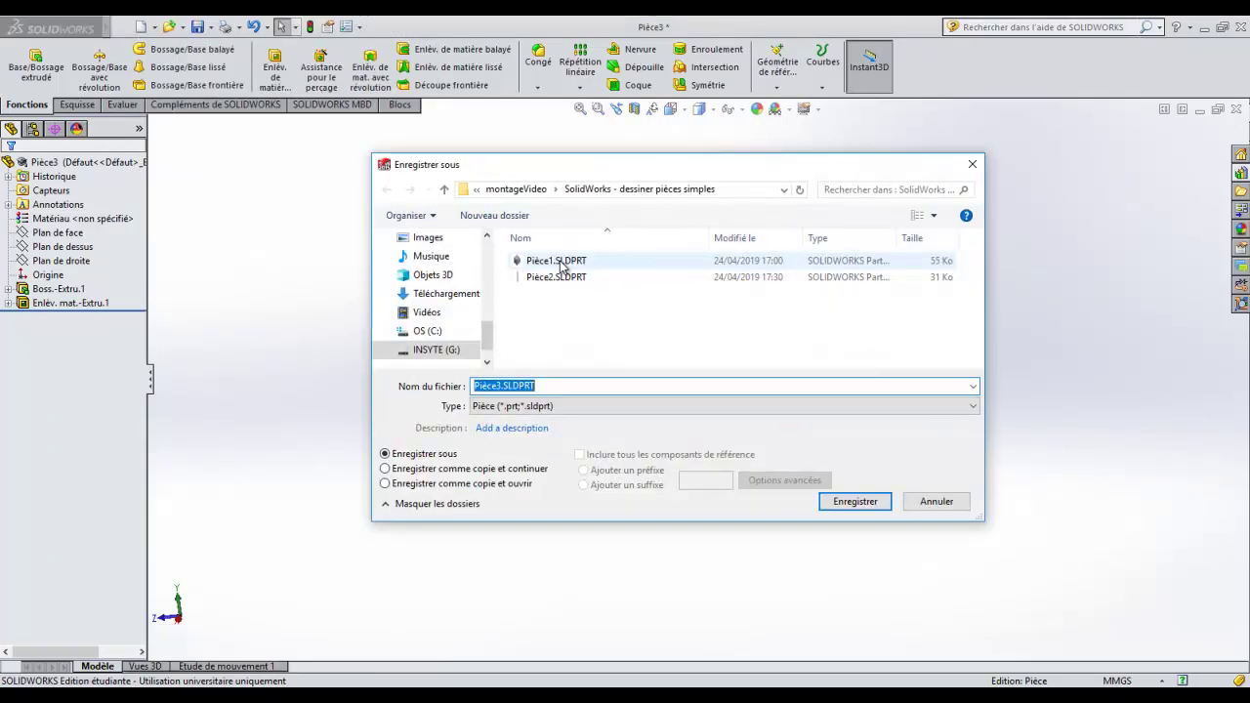
{"action": "left_click", "coordinate": [852, 503]}
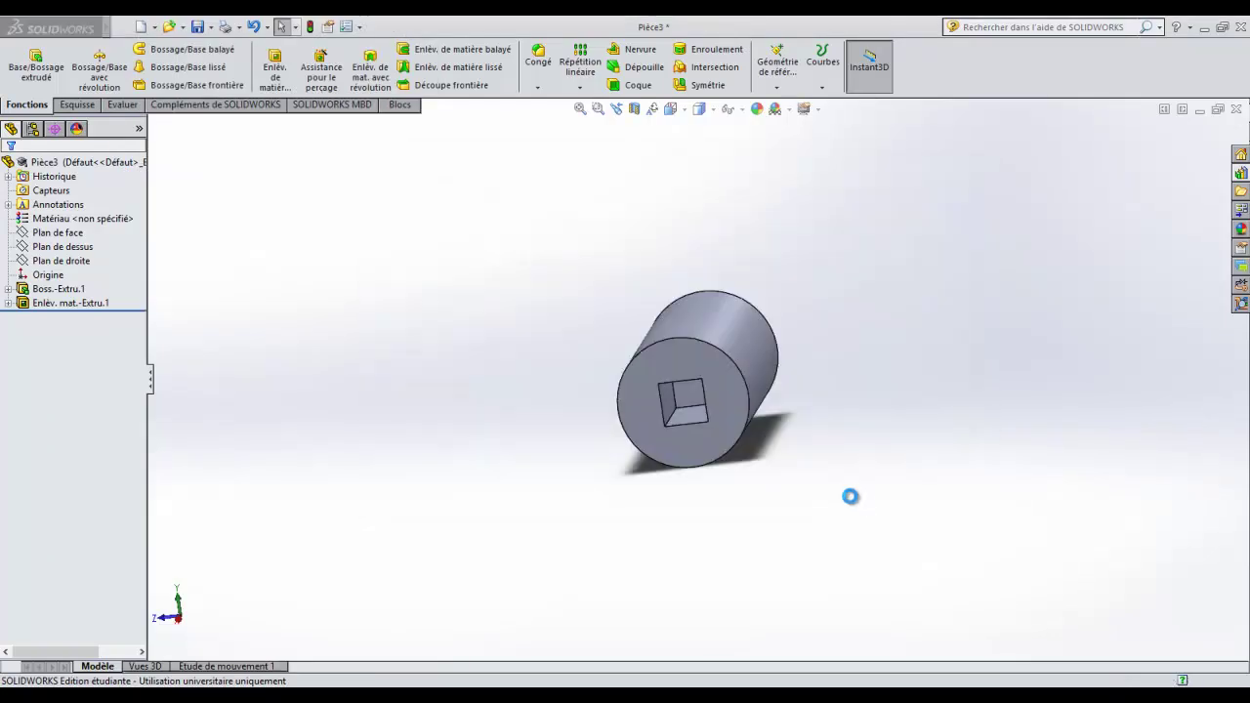